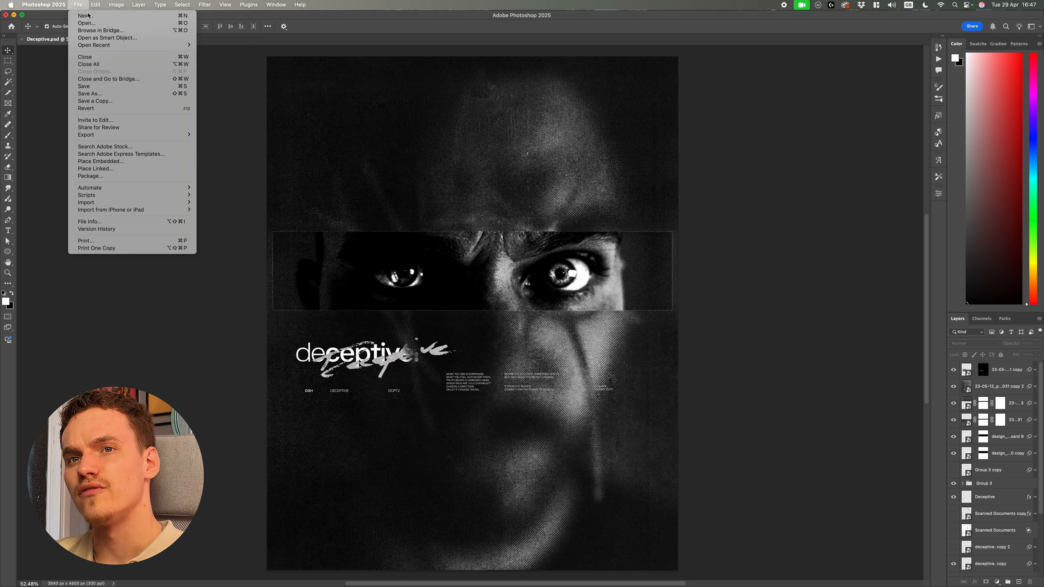
# Create a new document of 3840 by 4800 pixels at 300 pixels/inch with artboards turned off
pyautogui.write('3840')
pyautogui.press('Tab')
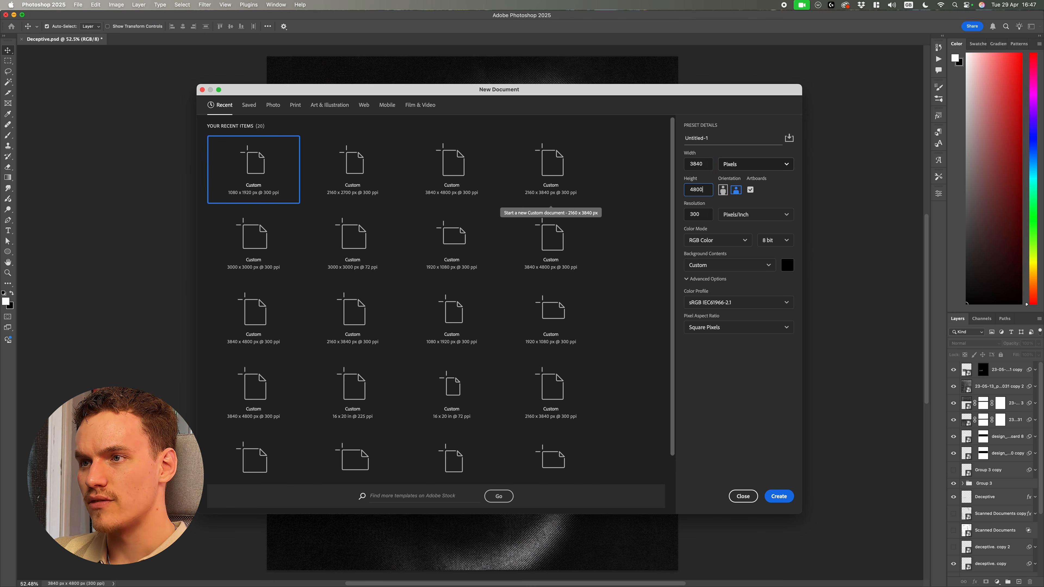
pyautogui.click(750, 190)
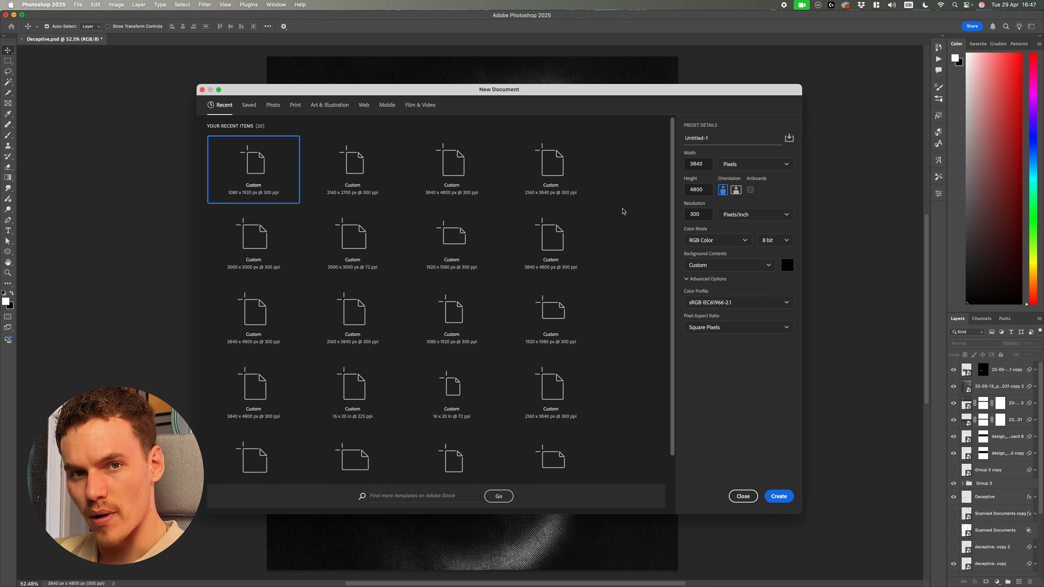
pyautogui.click(778, 496)
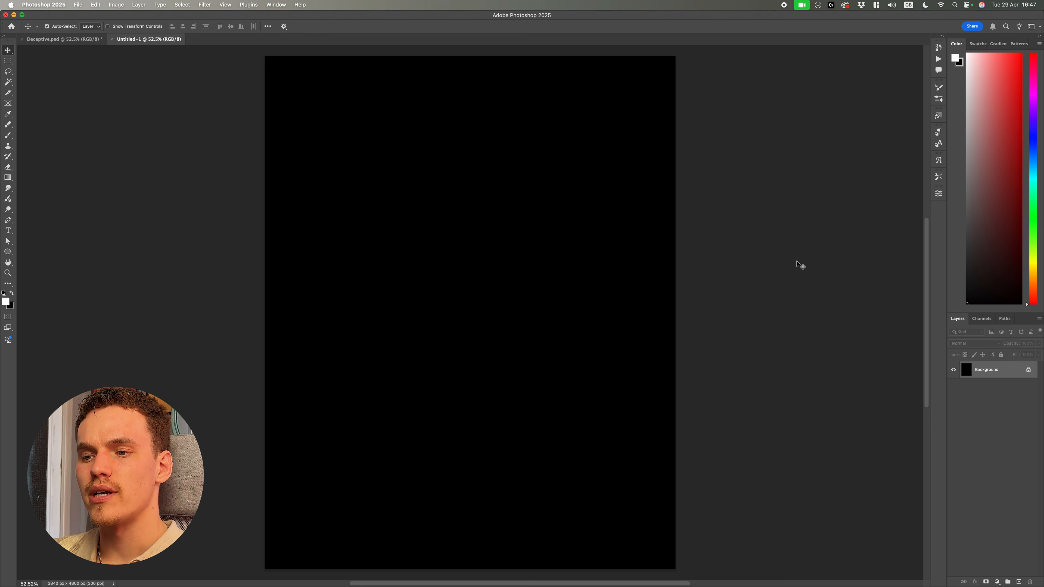
pyautogui.click(63, 39)
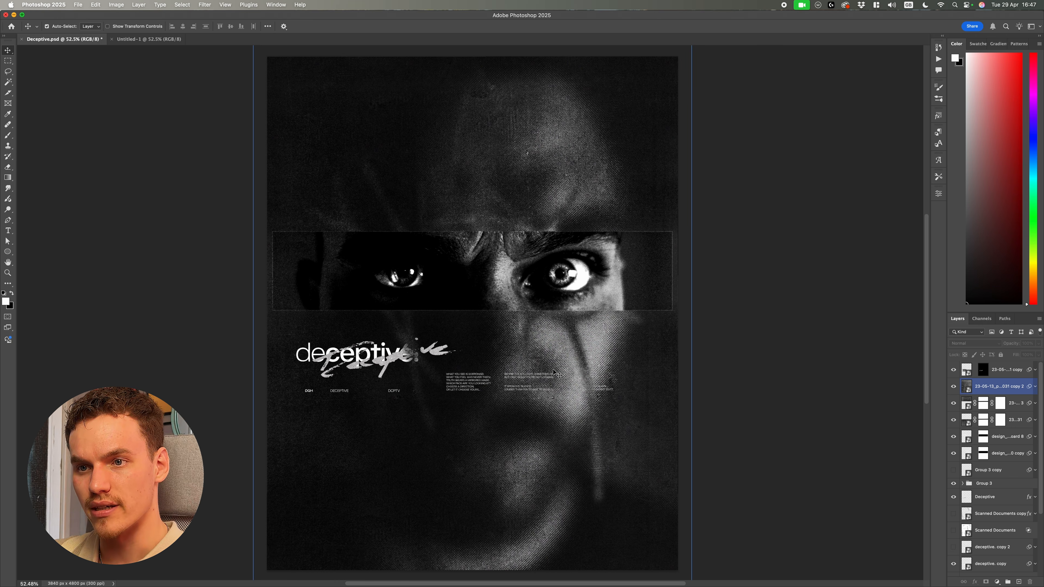
pyautogui.click(149, 38)
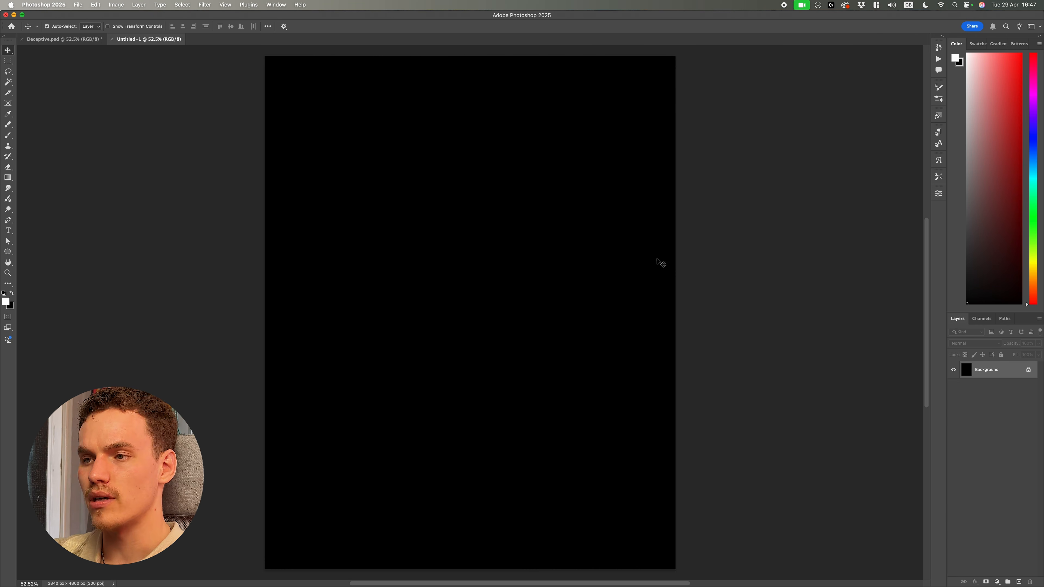
# Add a guide layout with 7 columns and 12 rows, using 50 px gutters and 50 px margins on all sides
pyautogui.click(225, 5)
pyautogui.moveTo(287, 211)
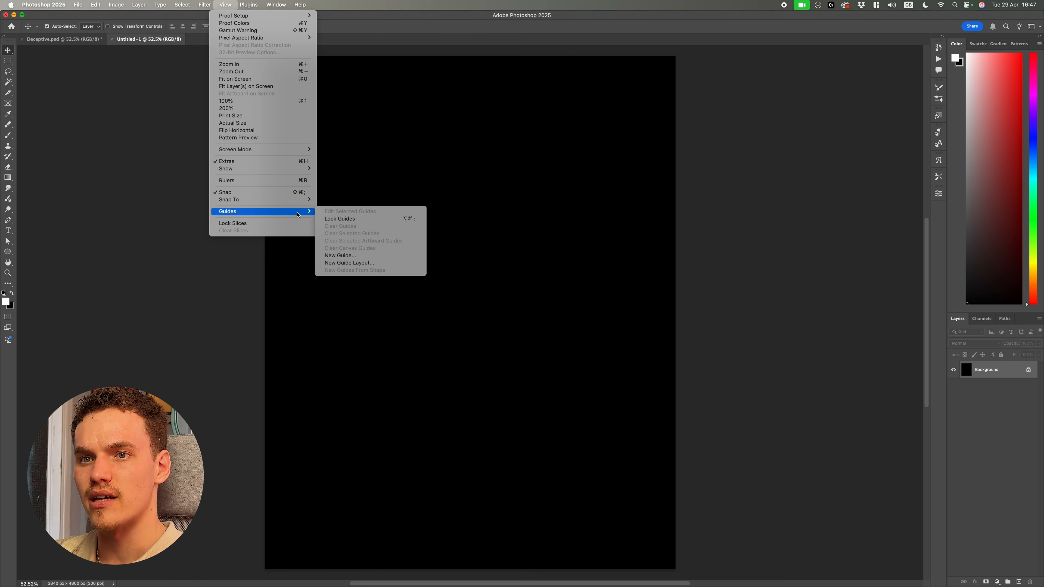
pyautogui.click(350, 263)
pyautogui.click(443, 319)
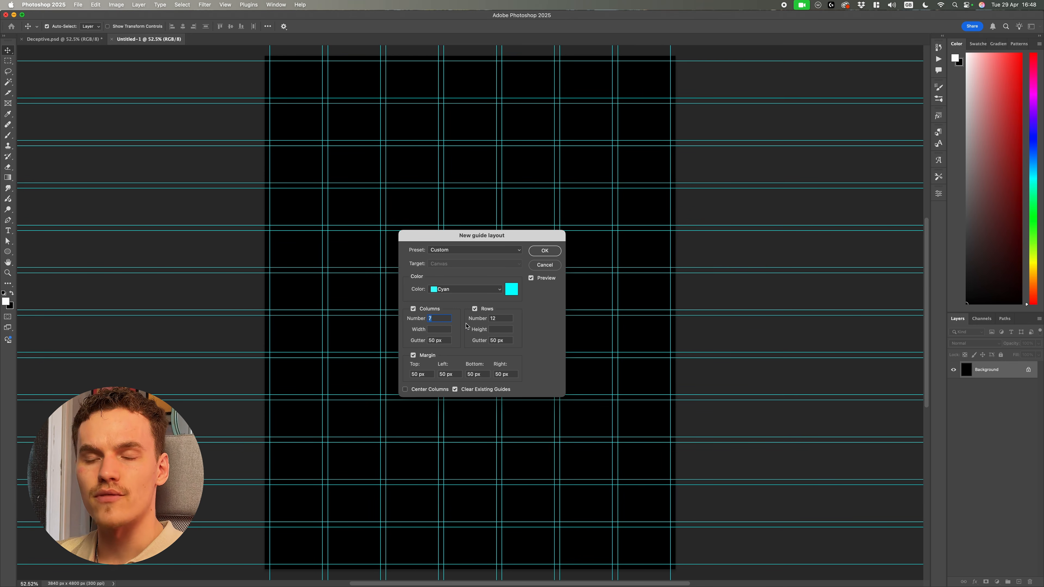
pyautogui.press('Tab')
pyautogui.press('Tab')
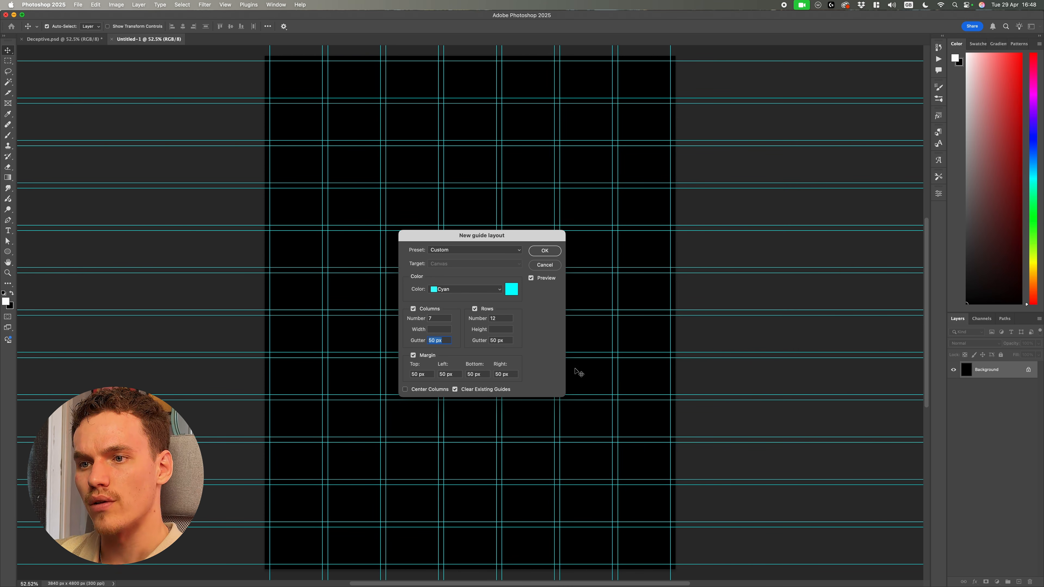
pyautogui.click(553, 251)
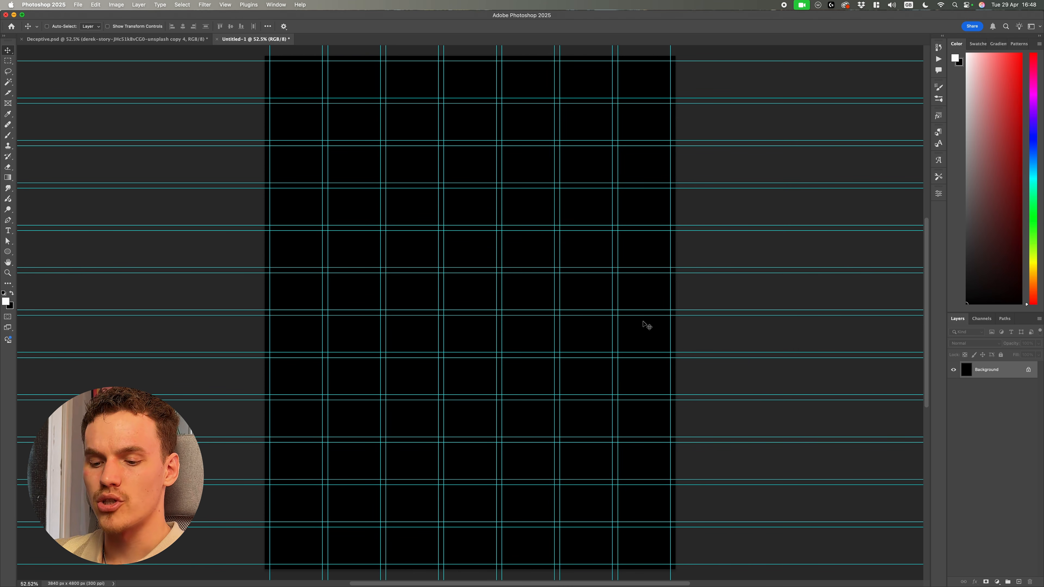
# Bring the portrait photo layer from Deceptive.psd into the untitled document and center it vertically and horizontally on the canvas
pyautogui.moveTo(648, 326); pyautogui.dragTo(672, 335)
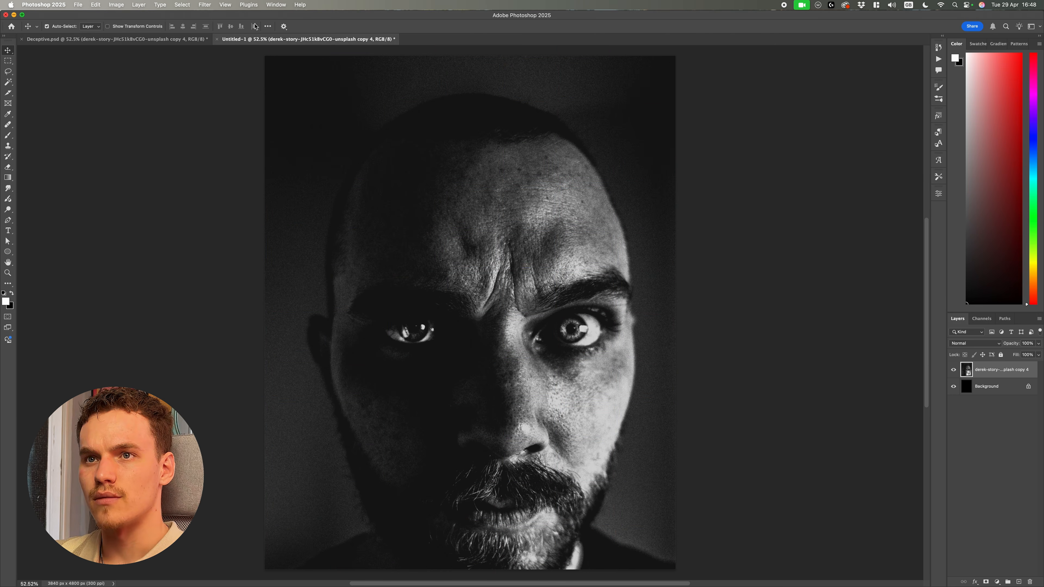
pyautogui.click(268, 26)
pyautogui.click(302, 106)
pyautogui.click(287, 110)
pyautogui.click(230, 26)
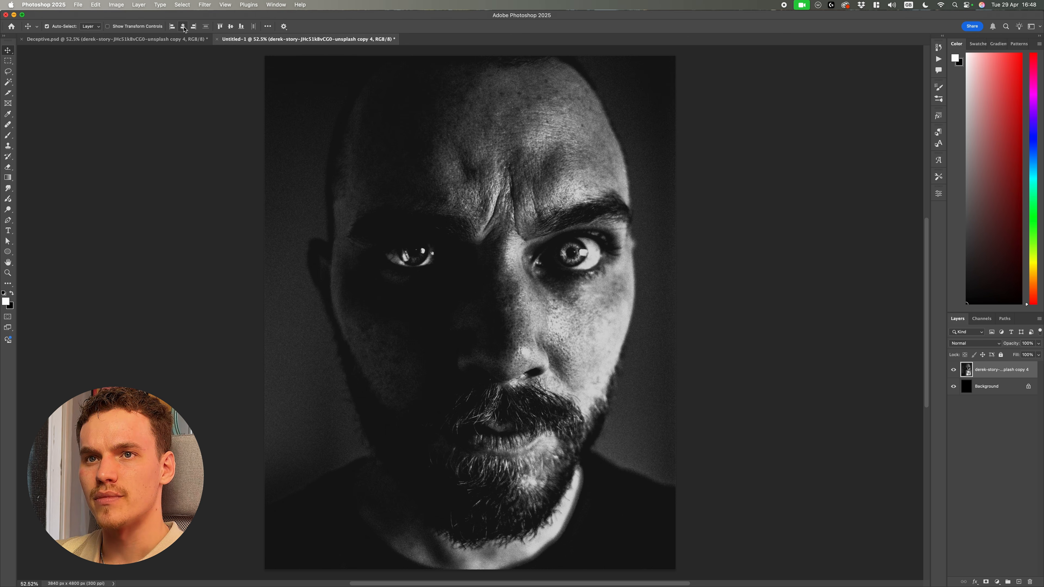
pyautogui.click(182, 26)
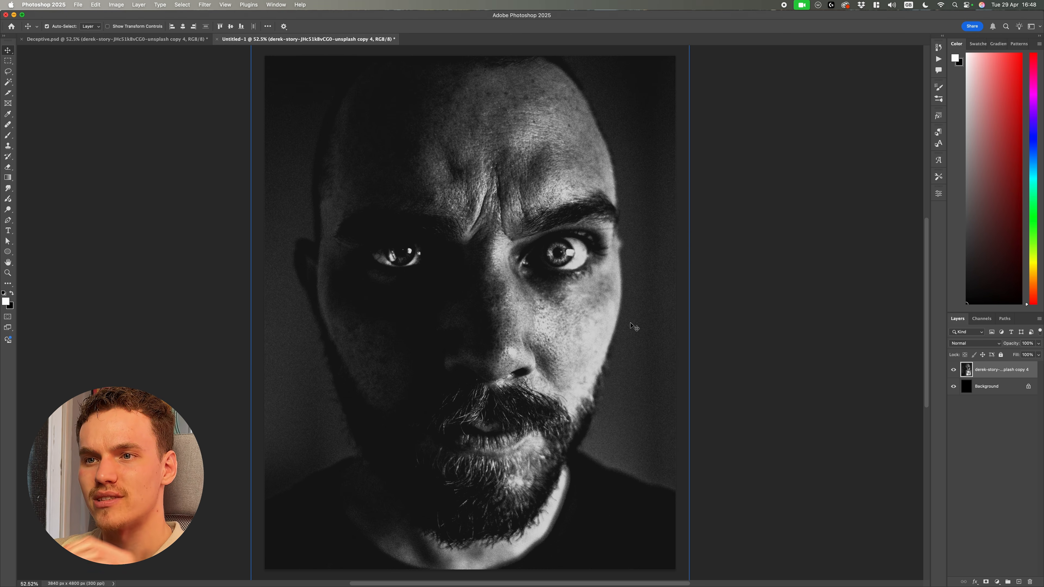
# Toggle the guides over the portrait to compare its placement with the grid, leaving them shown
pyautogui.hscroll(-1, 602, 251)
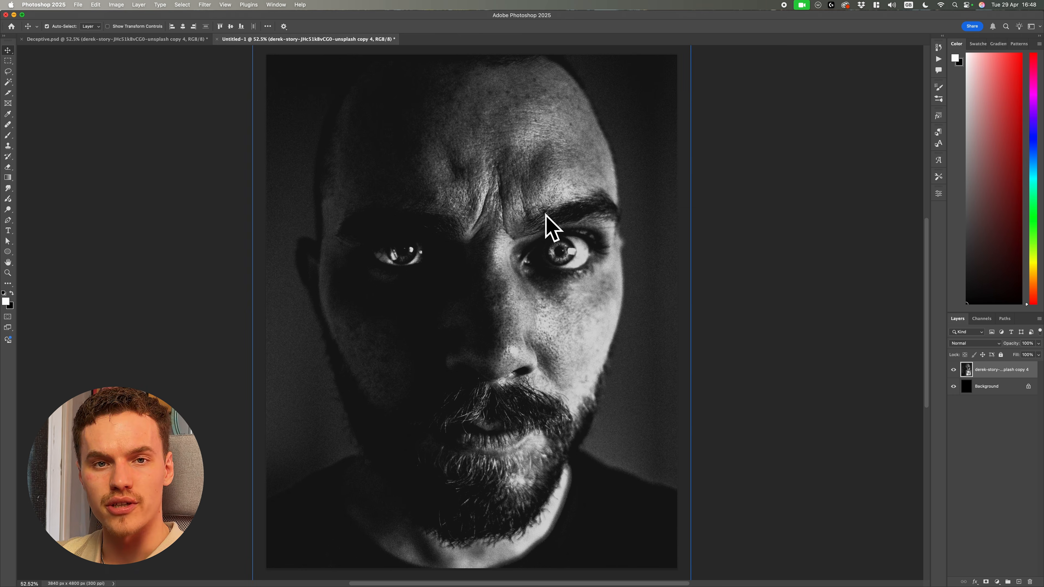
pyautogui.scroll(1, 538, 233)
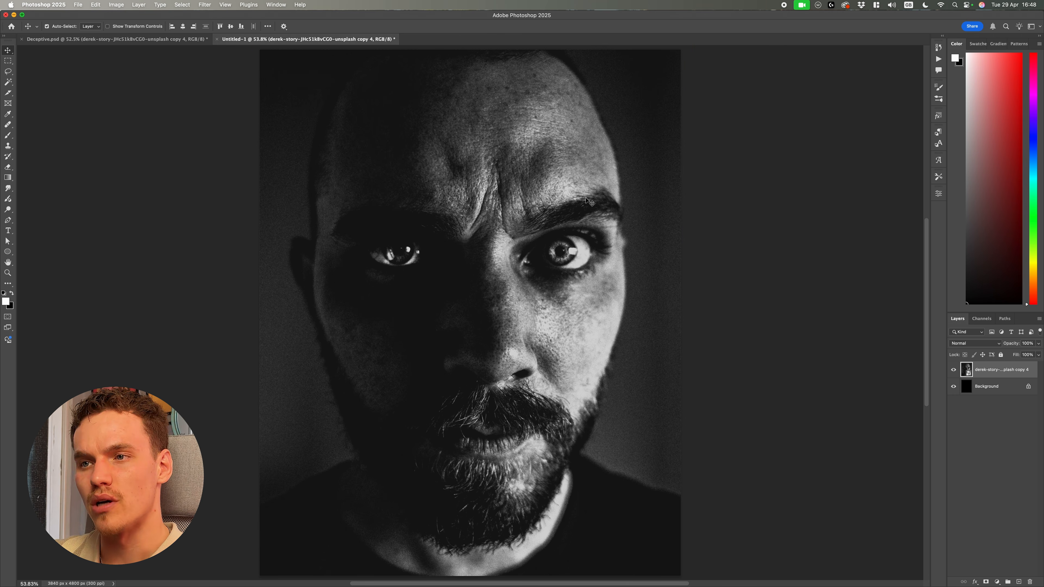
pyautogui.press('super+semicolon')
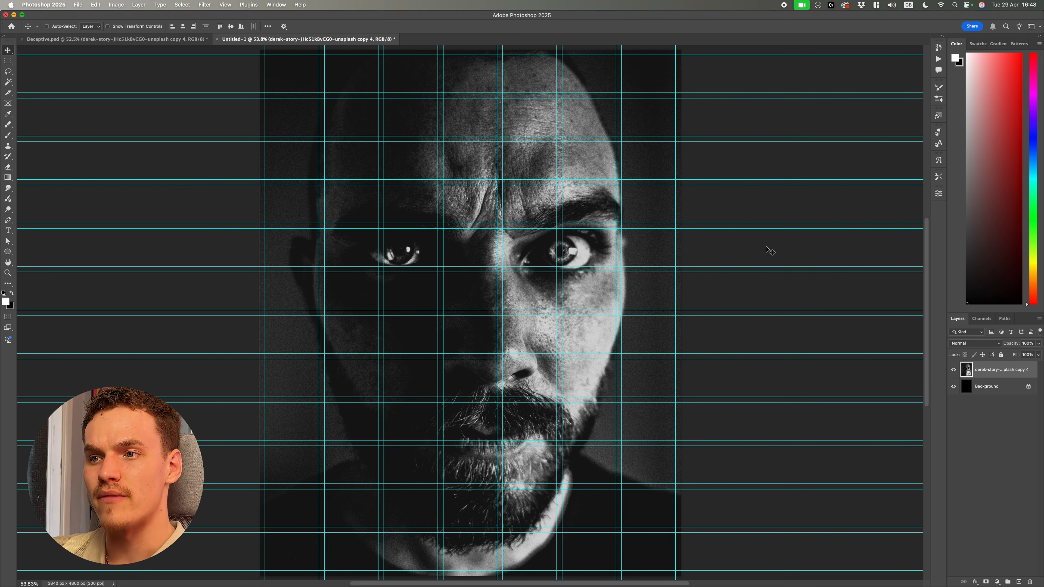
pyautogui.press('super+semicolon')
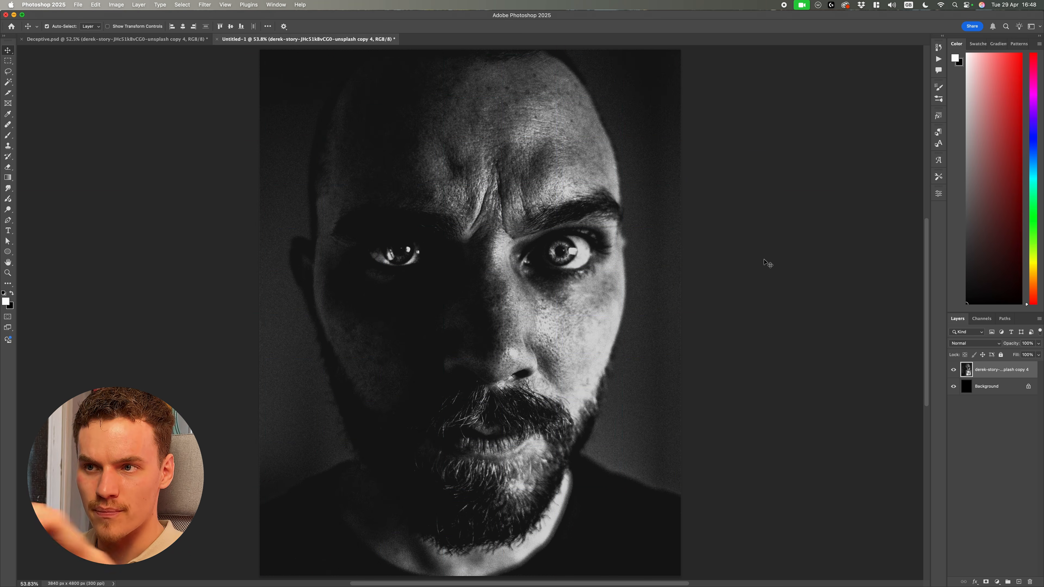
pyautogui.press('super+semicolon')
pyautogui.press('super+semicolon')
pyautogui.press('super+semicolon')
pyautogui.press('super+semicolon')
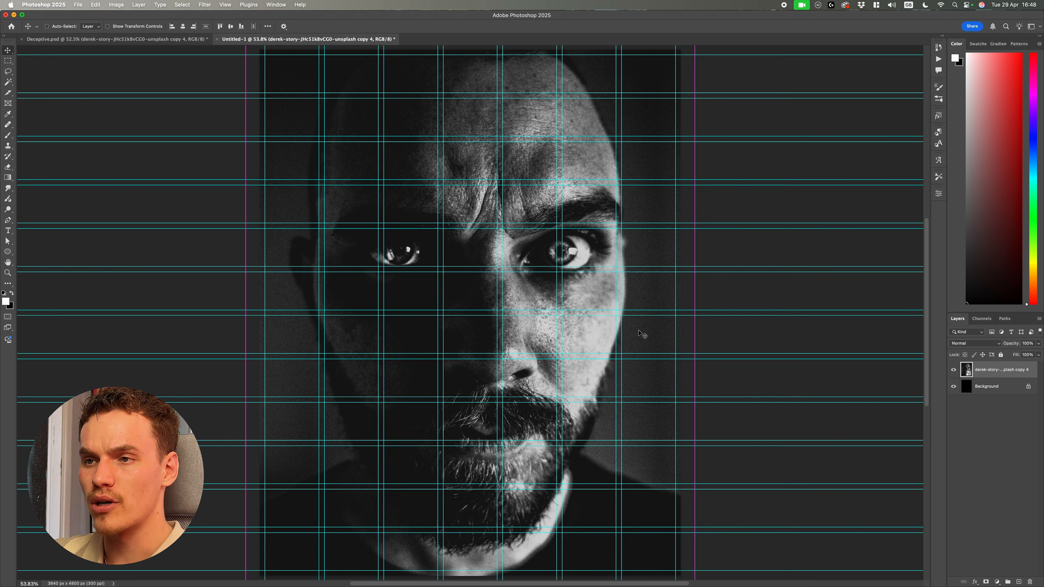
# Move the portrait straight down to a vertical position of about 2598 px so the eyes line up with the guide rows
pyautogui.scroll(-2, 643, 335)
pyautogui.press('super+t')
pyautogui.moveTo(608, 284)
pyautogui.mouseDown()
pyautogui.moveTo(614, 242)
pyautogui.moveTo(614, 293)
pyautogui.mouseUp()
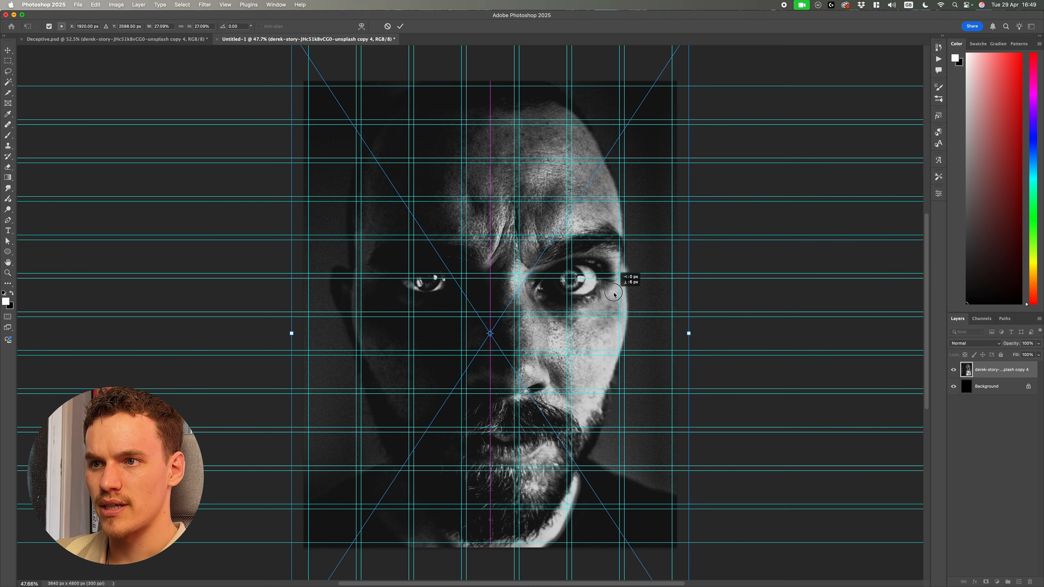
pyautogui.press('Return')
pyautogui.scroll(2, 611, 286)
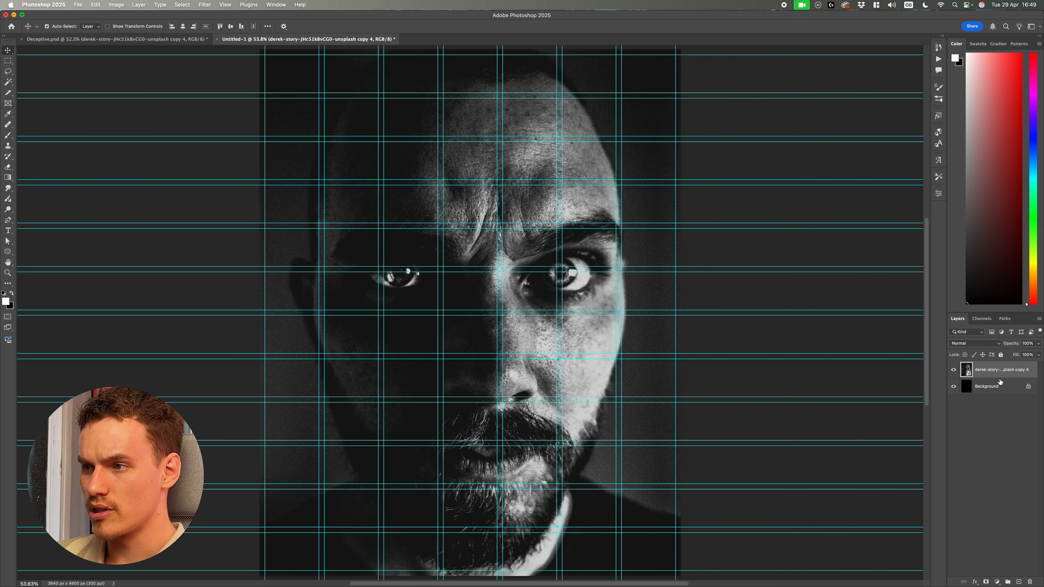
# Duplicate the portrait layer and draw a rectangular selection across the eyes, spanning margin to margin and two grid rows high
pyautogui.press('super+j')
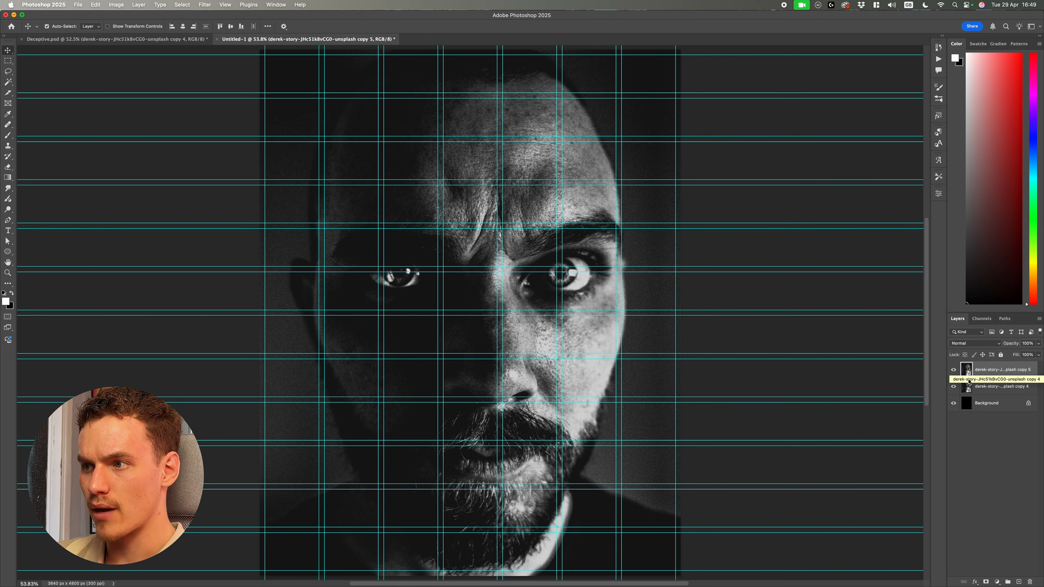
pyautogui.click(990, 388)
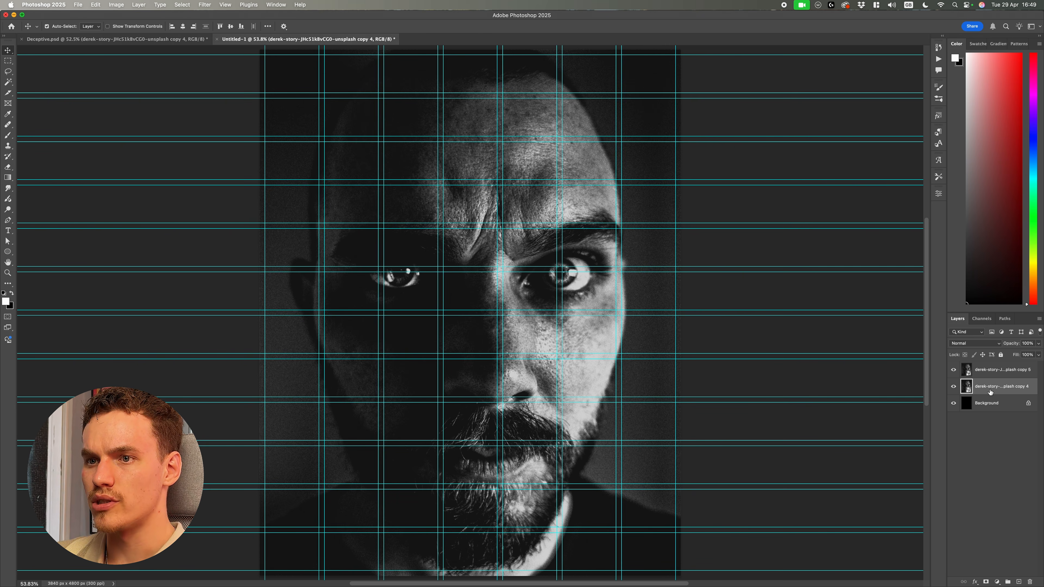
pyautogui.press('m')
pyautogui.moveTo(266, 229); pyautogui.dragTo(676, 309)
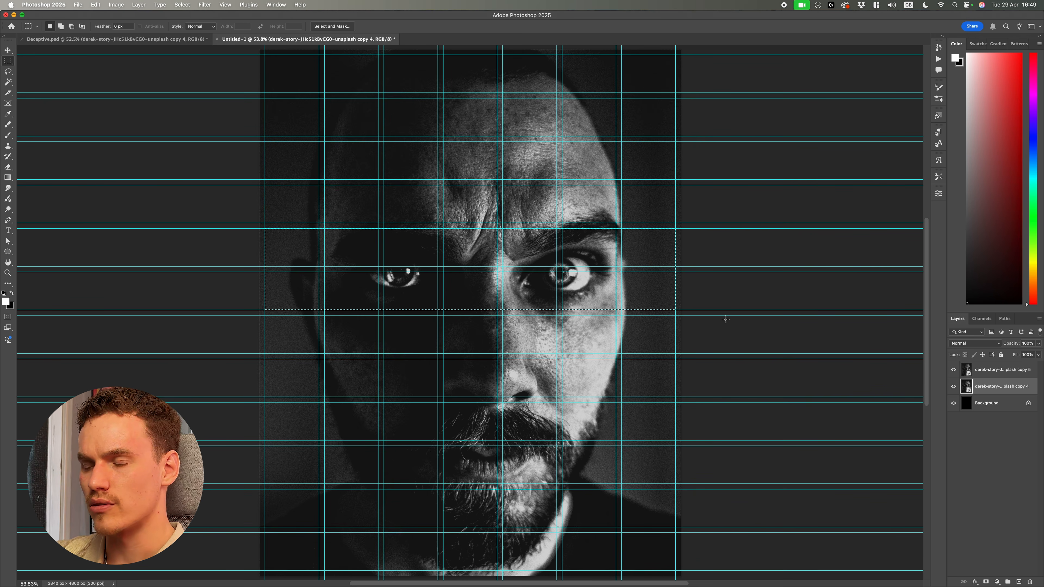
# Mask the upper portrait copy to the selected eye band, then hide the guides and deselect the layer
pyautogui.click(1000, 370)
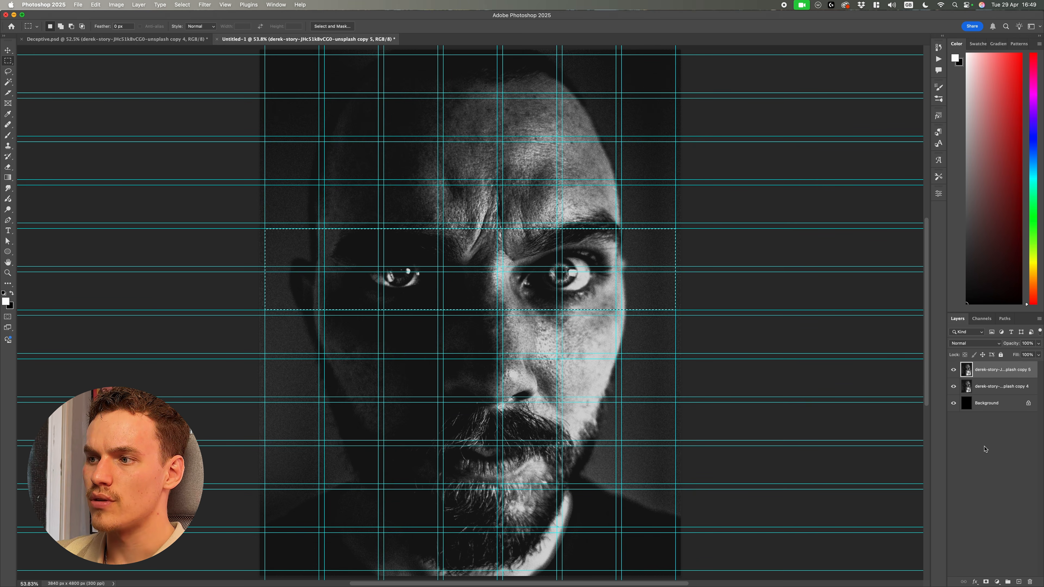
pyautogui.click(986, 582)
pyautogui.press('v')
pyautogui.press('super+;')
pyautogui.click(856, 418)
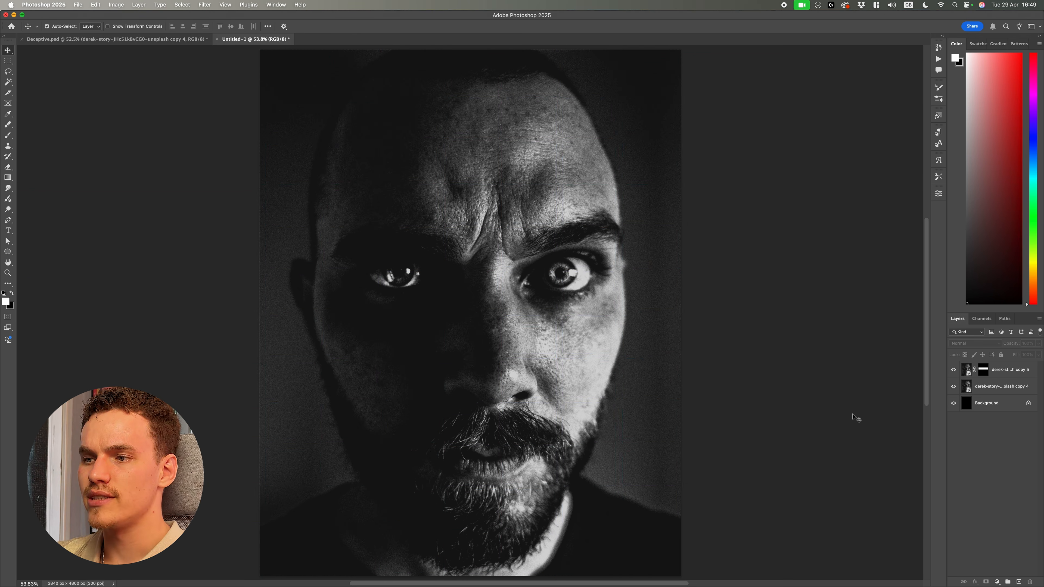
# Examine the halftone texture around the eye band up close in Deceptive.psd, then return to the untitled document
pyautogui.click(140, 39)
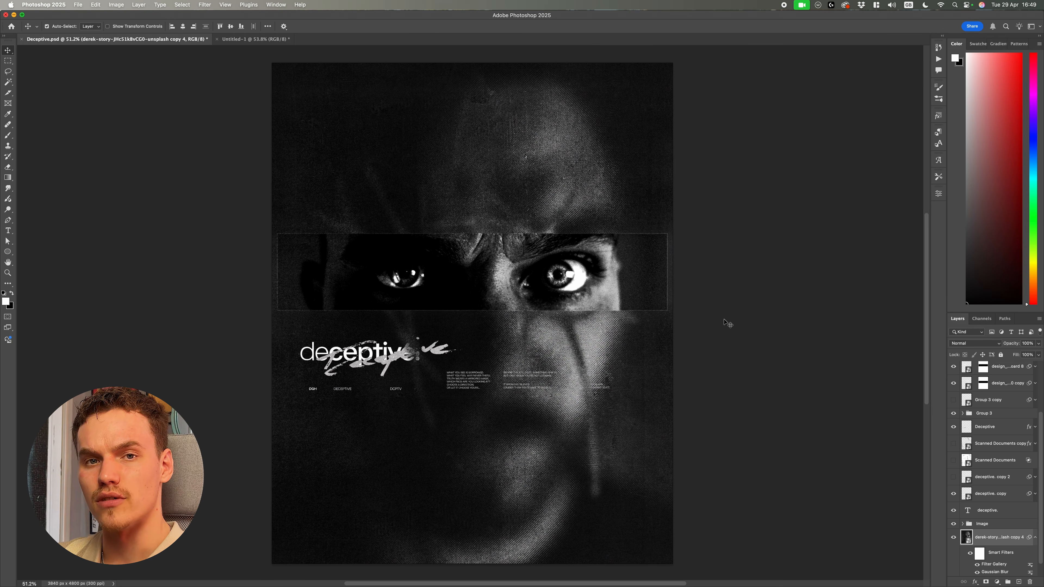
pyautogui.scroll(1, 580, 325)
pyautogui.scroll(8, 581, 324)
pyautogui.scroll(-2, 543, 336)
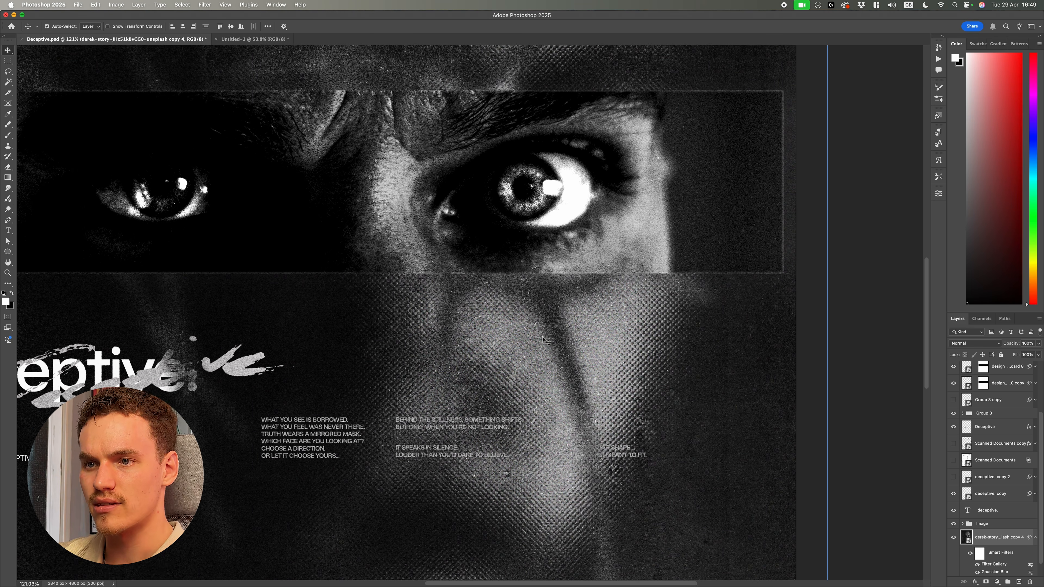
pyautogui.press('super+semicolon')
pyautogui.press('super+semicolon')
pyautogui.press('super+0')
pyautogui.hotkey('ctrl', 'Tab')
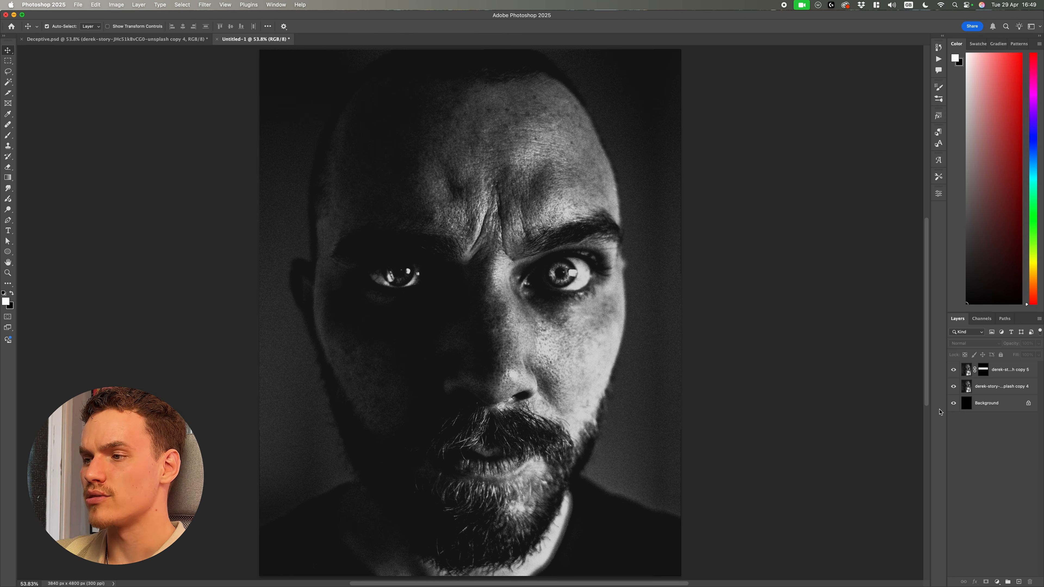
# Open the Filter Gallery on the lower, unmasked portrait layer
pyautogui.click(1014, 388)
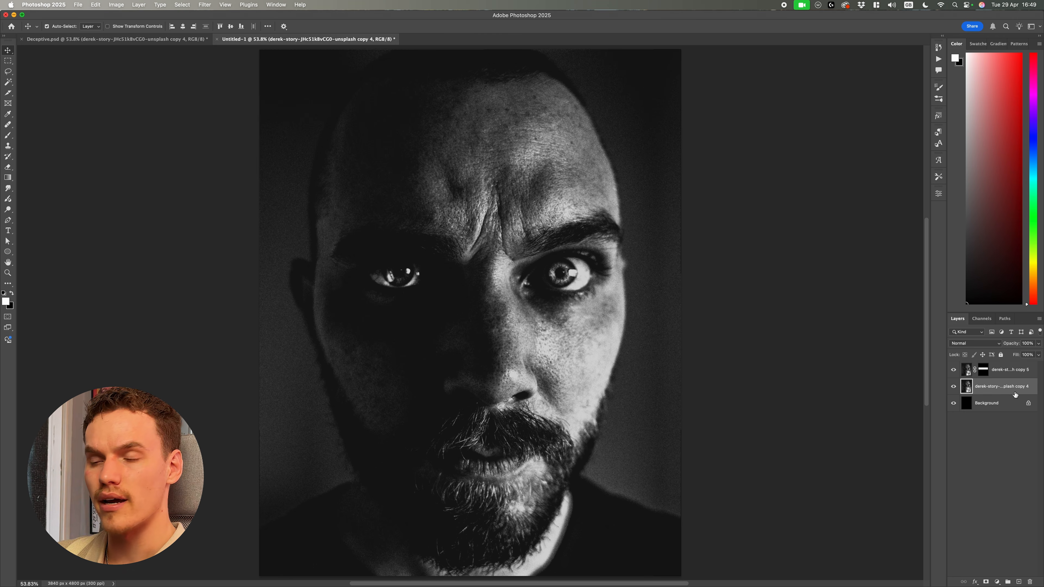
pyautogui.click(204, 5)
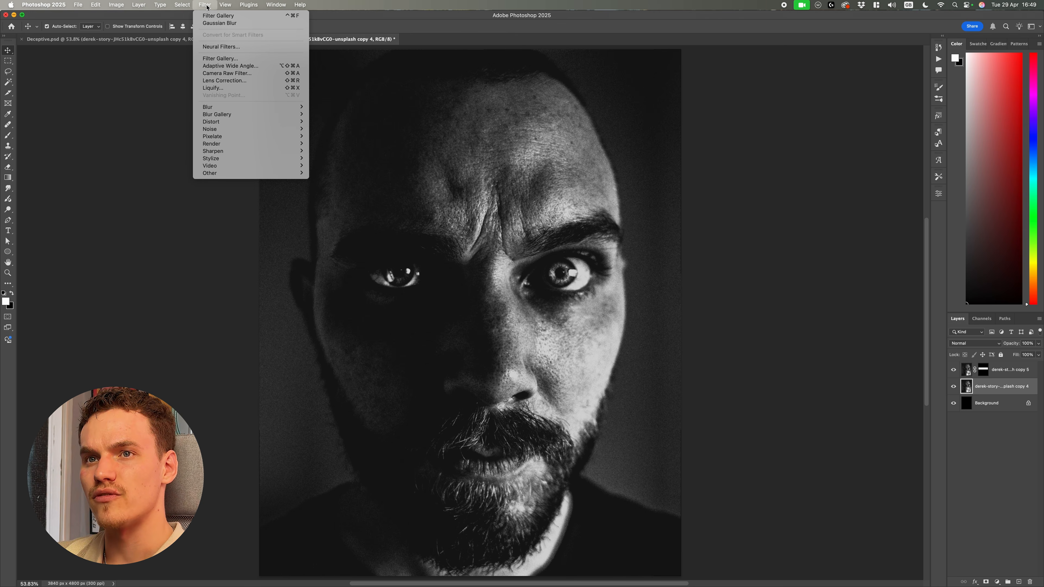
pyautogui.click(224, 59)
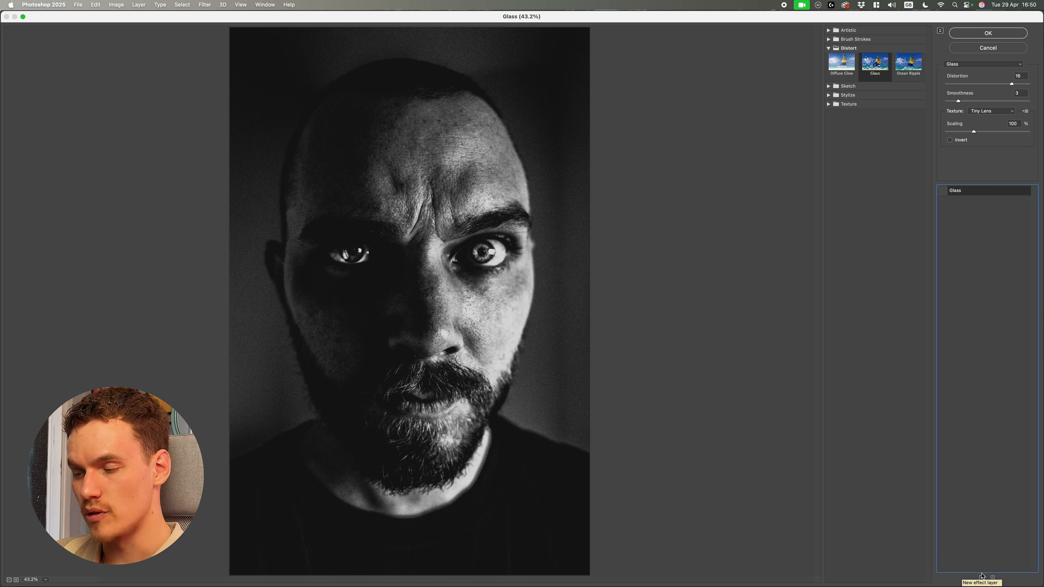
pyautogui.click(983, 578)
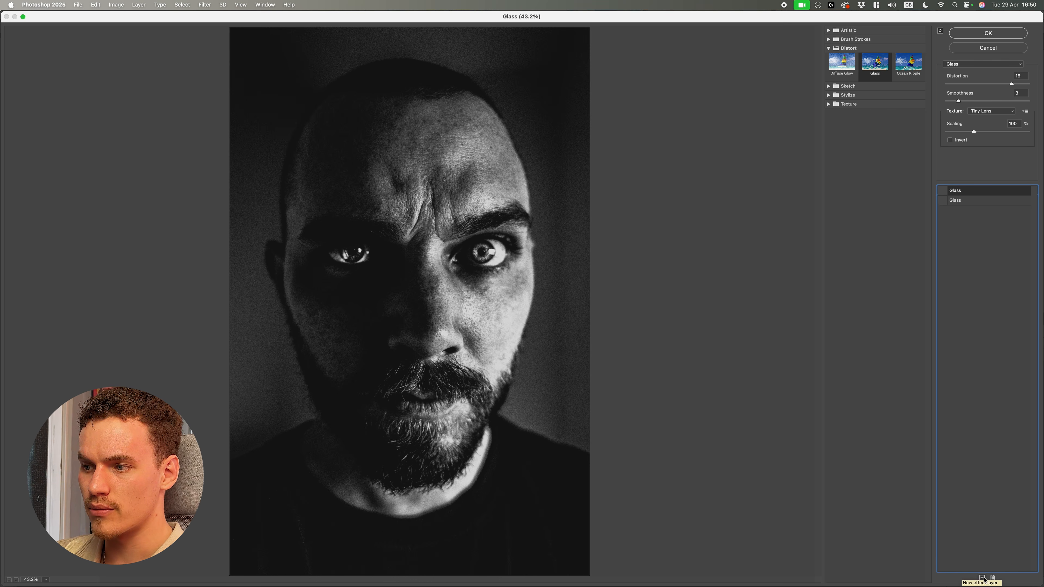
pyautogui.click(995, 202)
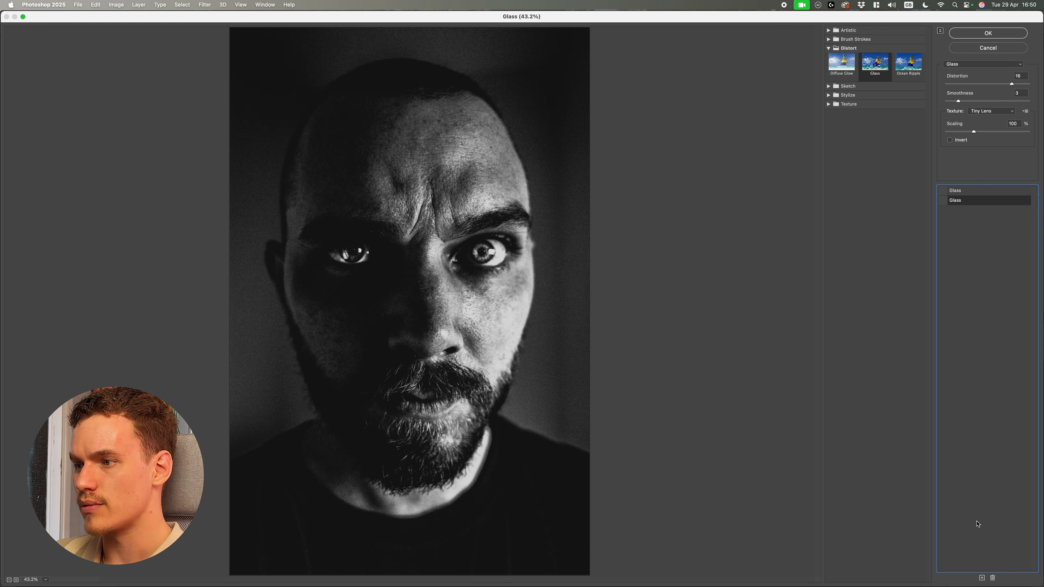
pyautogui.click(993, 578)
# Reduce the filter stack to a single visible Glass effect and set its Distortion to 7
pyautogui.click(943, 192)
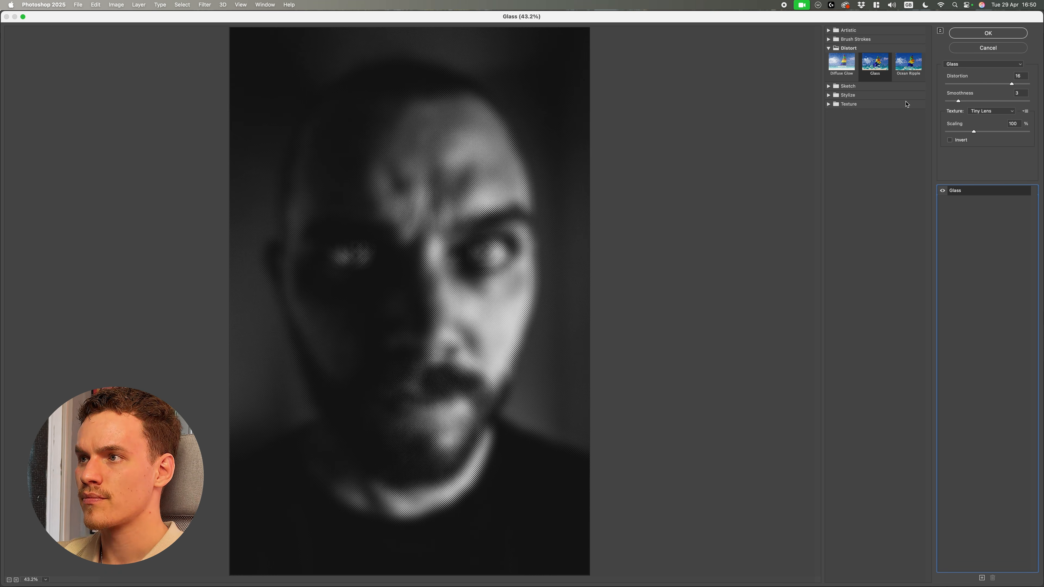
pyautogui.click(978, 85)
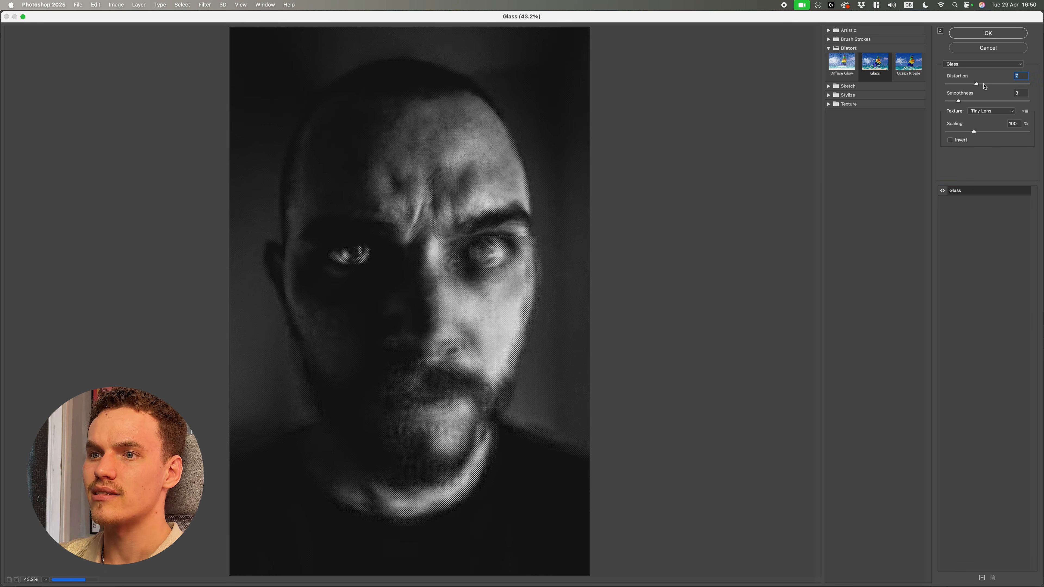
pyautogui.click(46, 584)
pyautogui.click(16, 580)
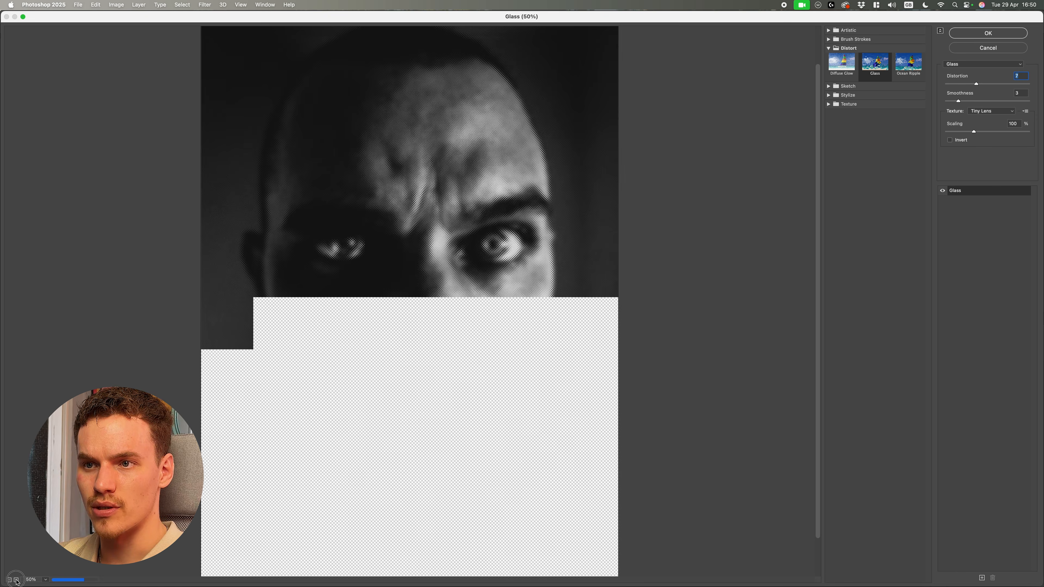
# Try the Frosted texture on the Glass effect, compare it around the eye, and return to Tiny Lens
pyautogui.click(995, 115)
pyautogui.click(995, 115)
pyautogui.scroll(-5, 334, 397)
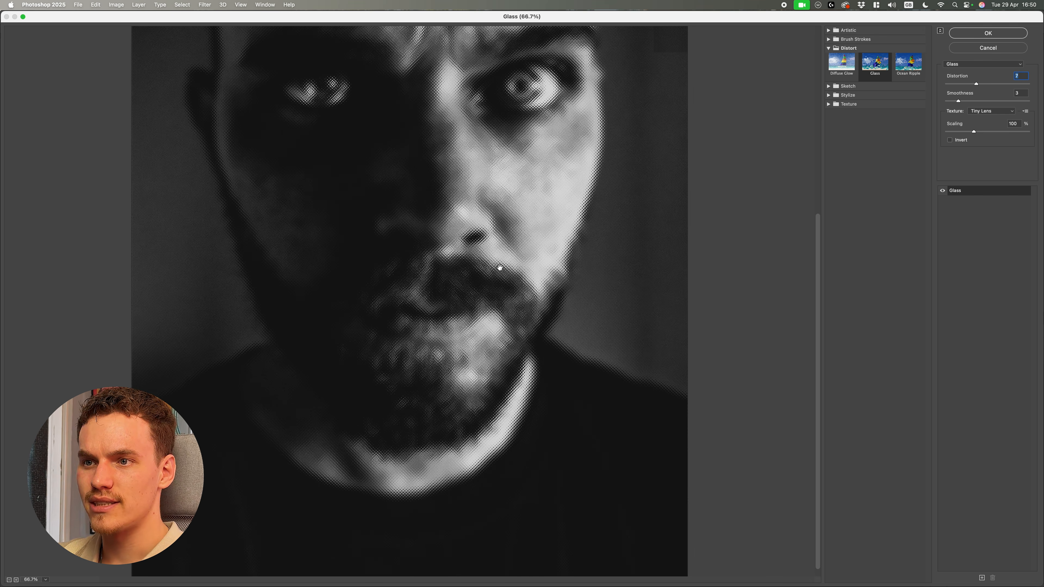
pyautogui.scroll(4, 422, 289)
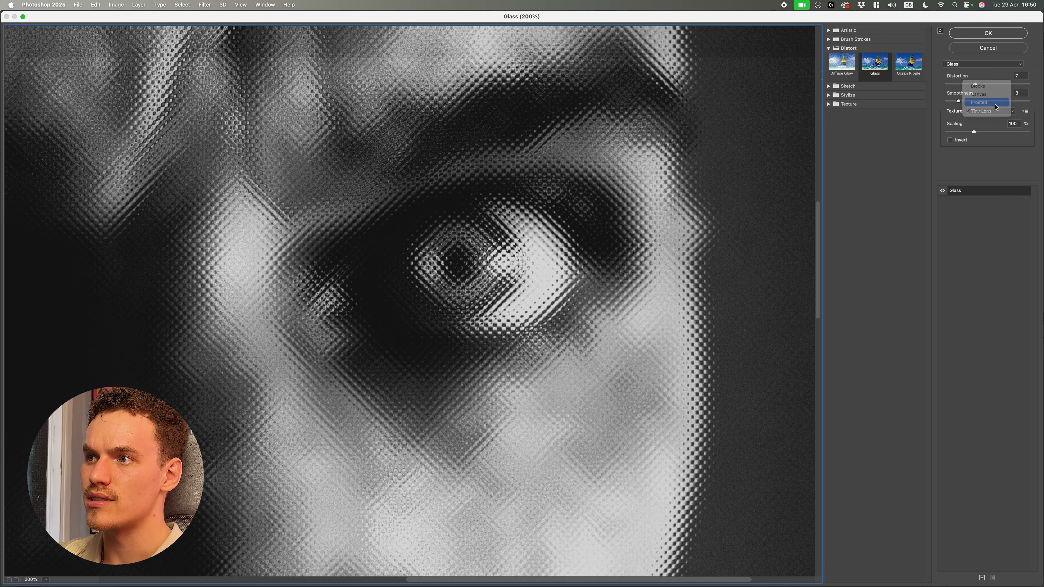
pyautogui.click(986, 102)
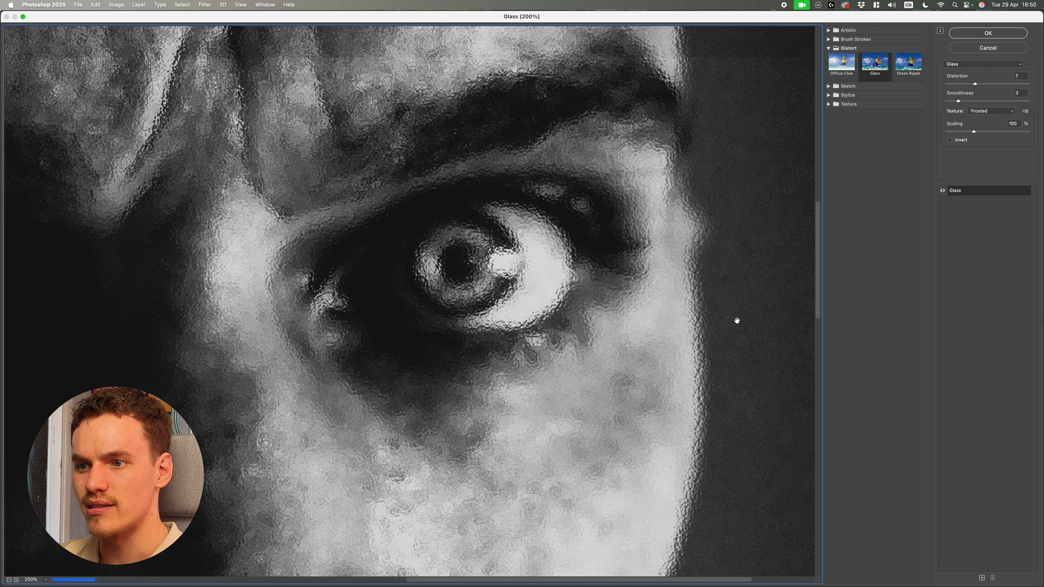
pyautogui.moveTo(737, 321); pyautogui.dragTo(749, 379)
pyautogui.click(991, 111)
pyautogui.click(993, 122)
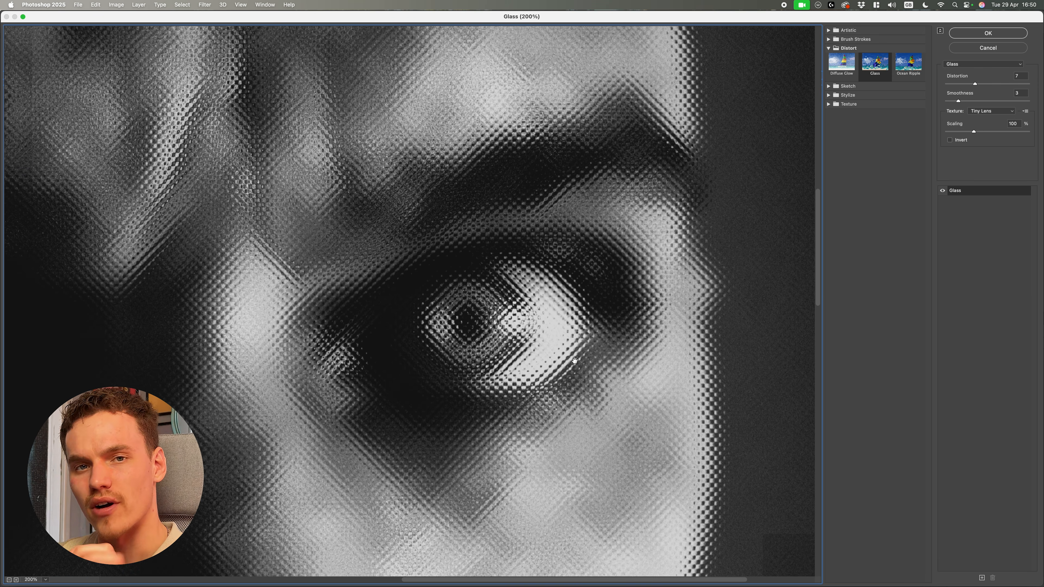
# Set the Glass effect's Distortion to 16 and check the result on the whole face
pyautogui.click(1007, 84)
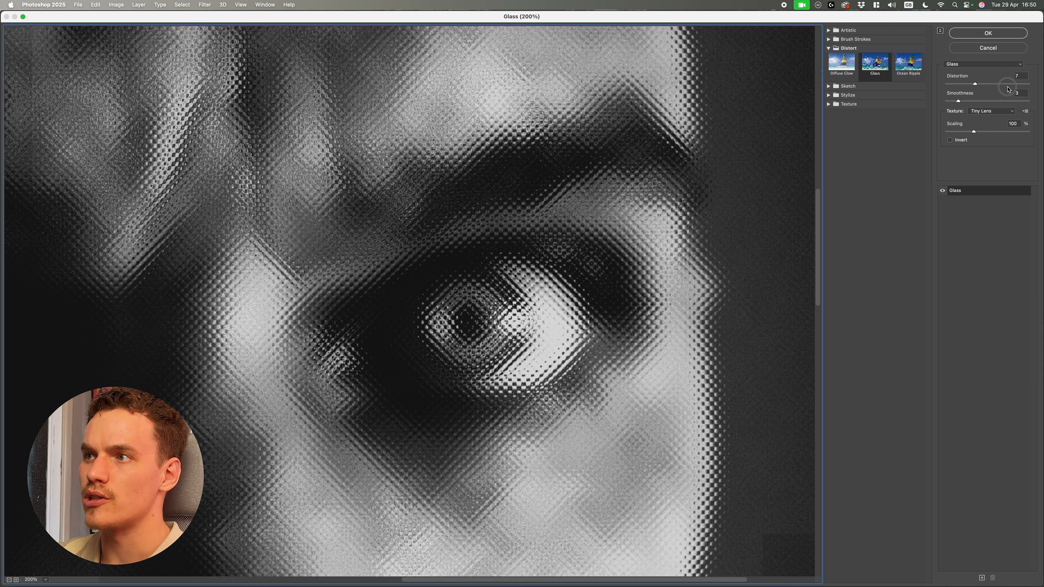
pyautogui.moveTo(1007, 84); pyautogui.dragTo(1012, 85)
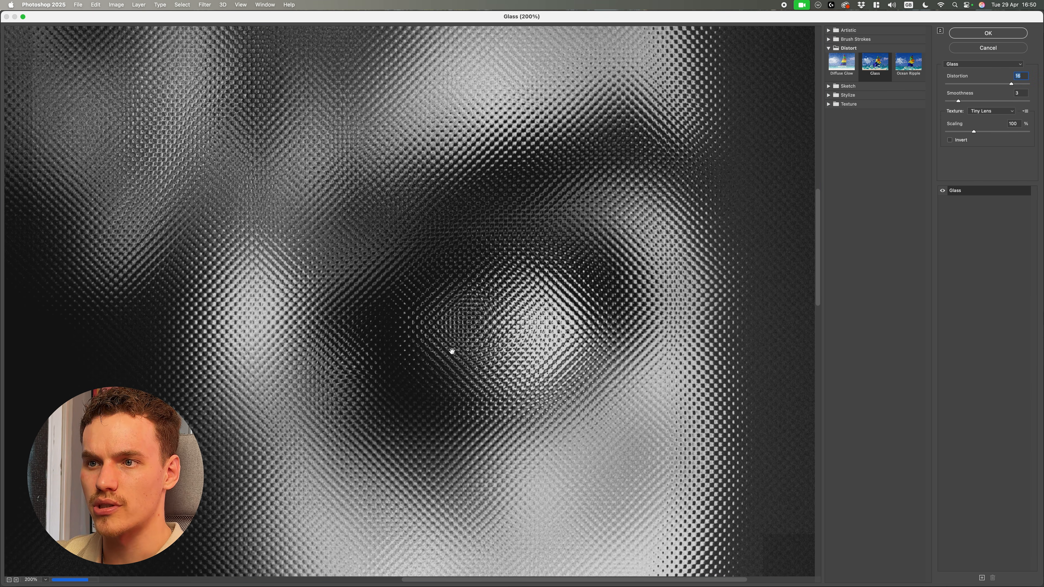
pyautogui.press('super+minus')
pyautogui.press('super+minus')
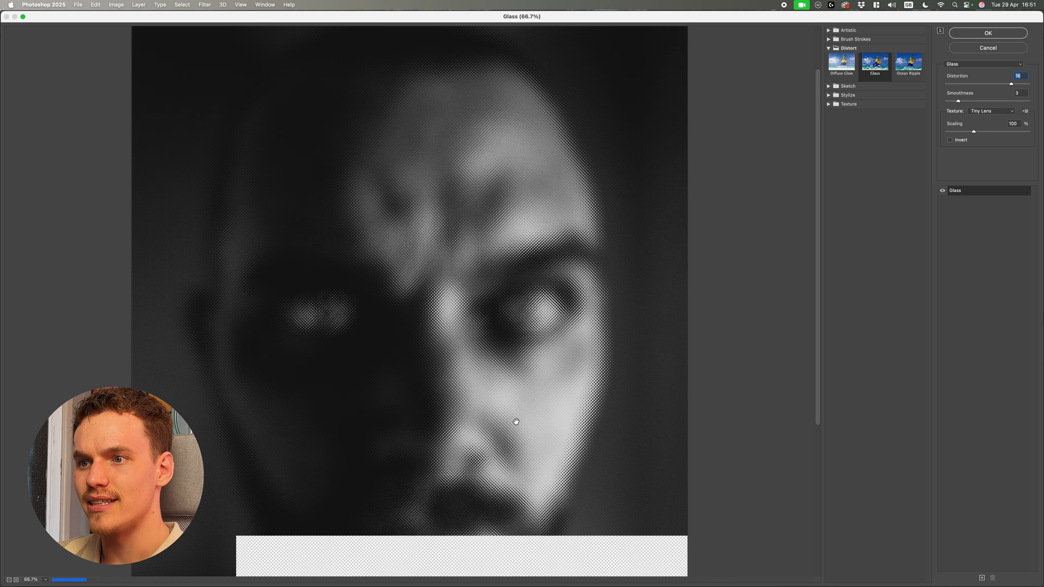
pyautogui.press('super+minus')
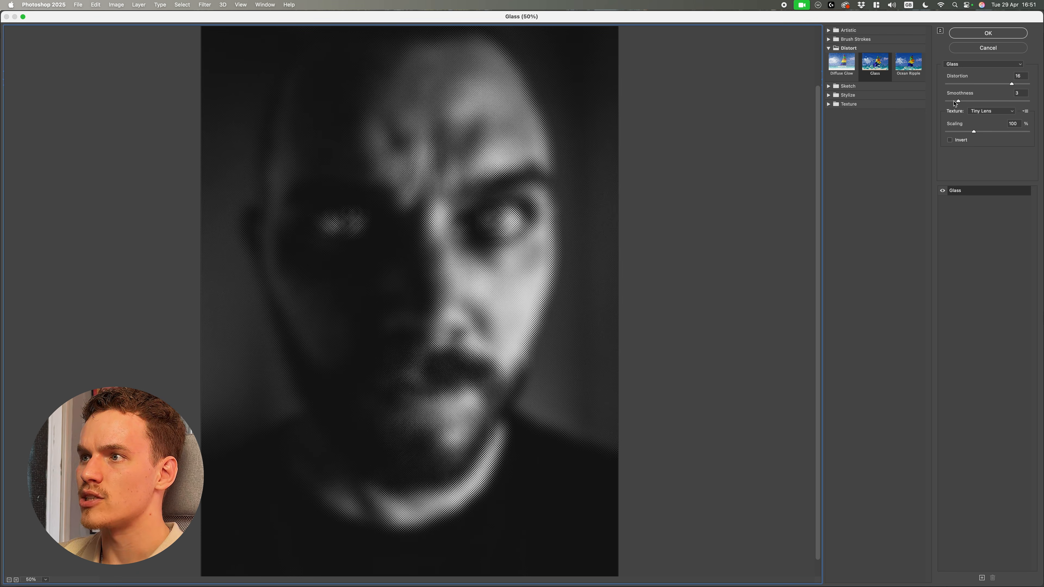
# Try a Smoothness of 2 on the Glass effect and return it to 3
pyautogui.moveTo(962, 103)
pyautogui.mouseDown()
pyautogui.moveTo(994, 101)
pyautogui.moveTo(956, 104)
pyautogui.mouseUp()
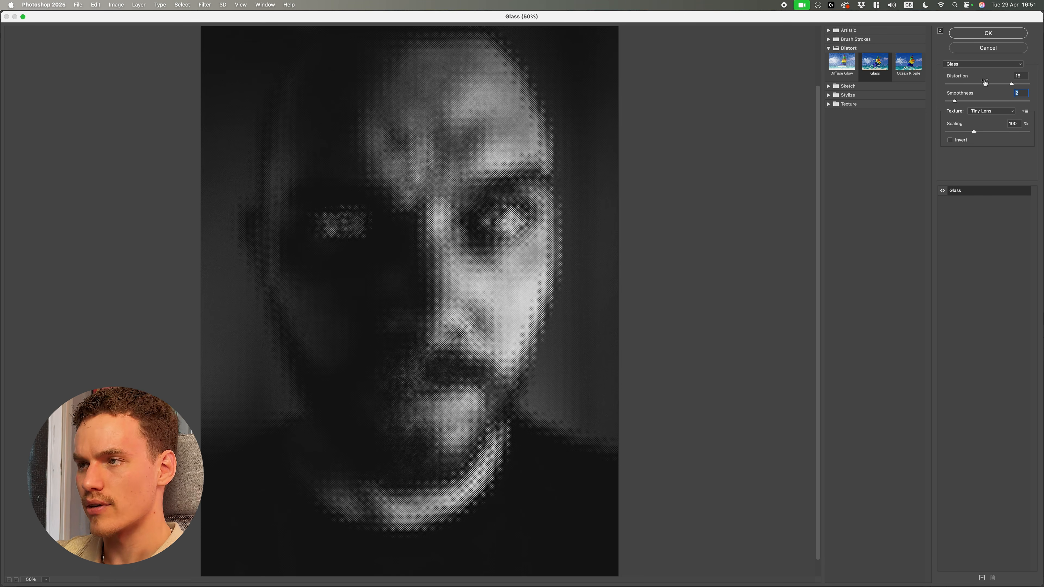
pyautogui.click(961, 102)
pyautogui.click(989, 247)
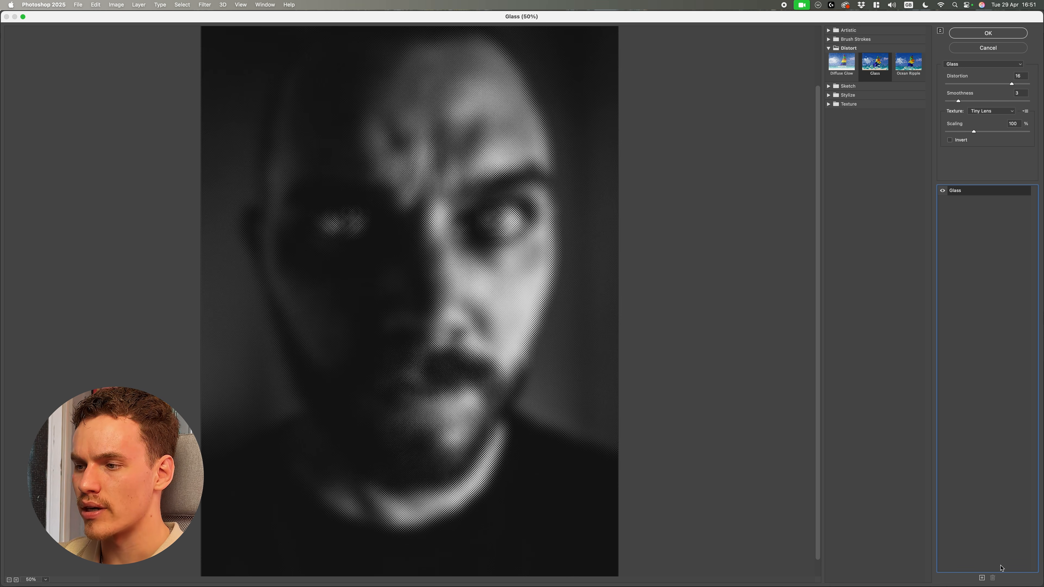
# Stack a Regular Grain effect with Intensity 40 and Contrast 50 above Glass and apply the Filter Gallery
pyautogui.click(982, 578)
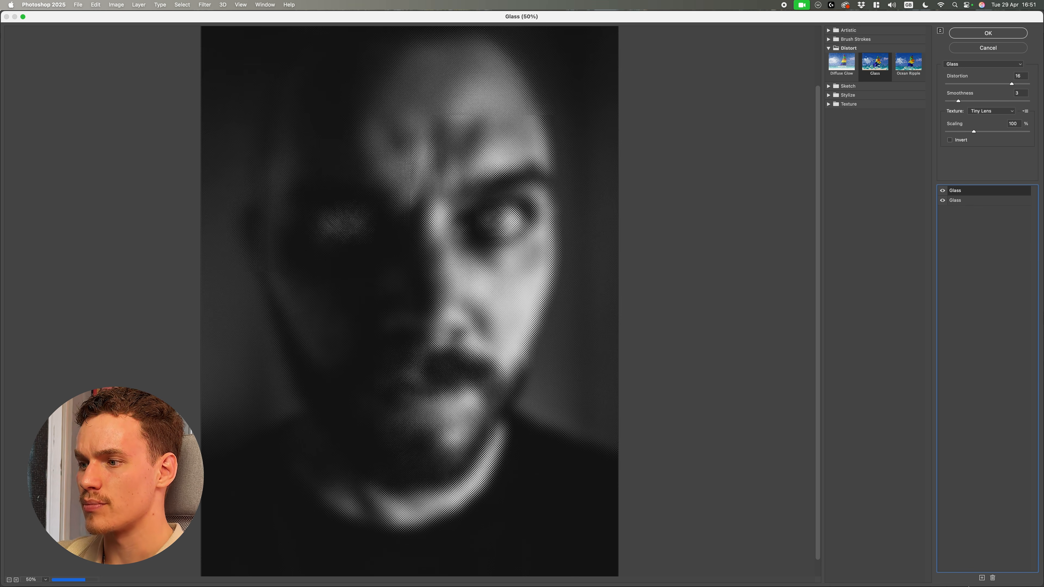
pyautogui.click(828, 48)
pyautogui.click(829, 74)
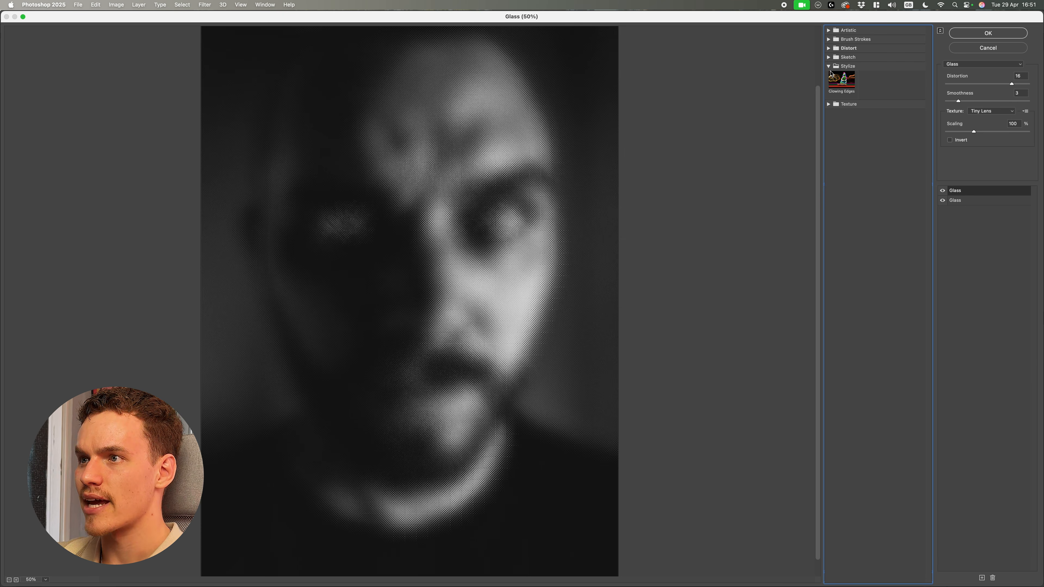
pyautogui.click(875, 90)
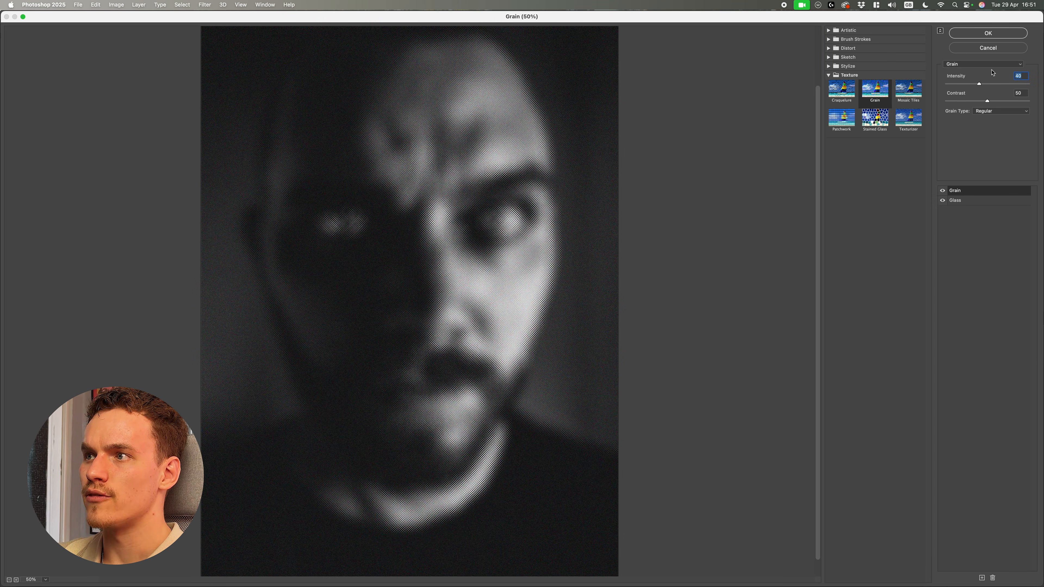
pyautogui.click(1023, 93)
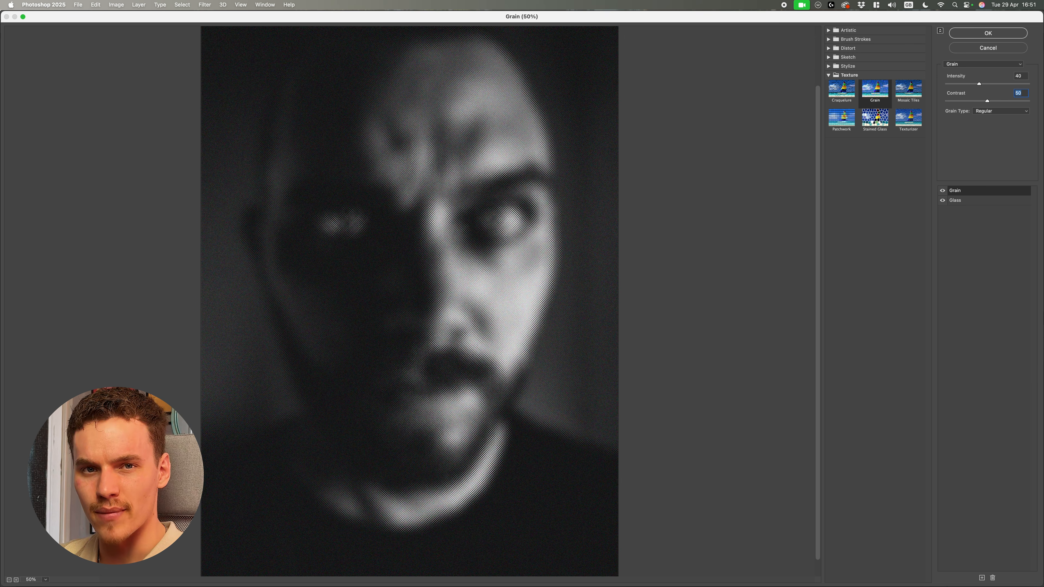
pyautogui.click(1026, 76)
pyautogui.click(1006, 37)
# Examine the glass texture and grain around the sharp eye band, both up close and at full view
pyautogui.press('super+0')
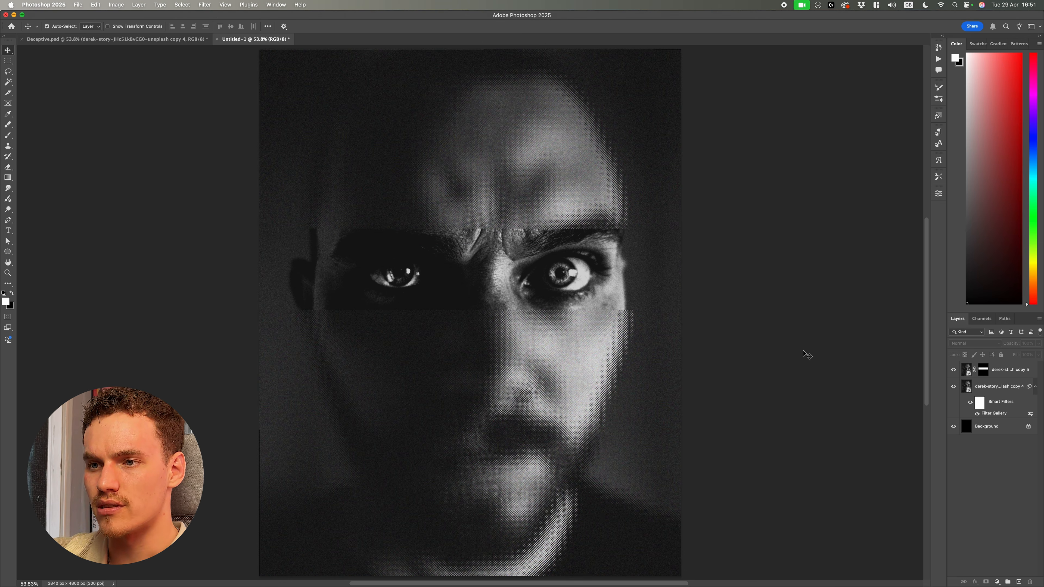
pyautogui.scroll(-1, 674, 331)
pyautogui.scroll(8, 589, 320)
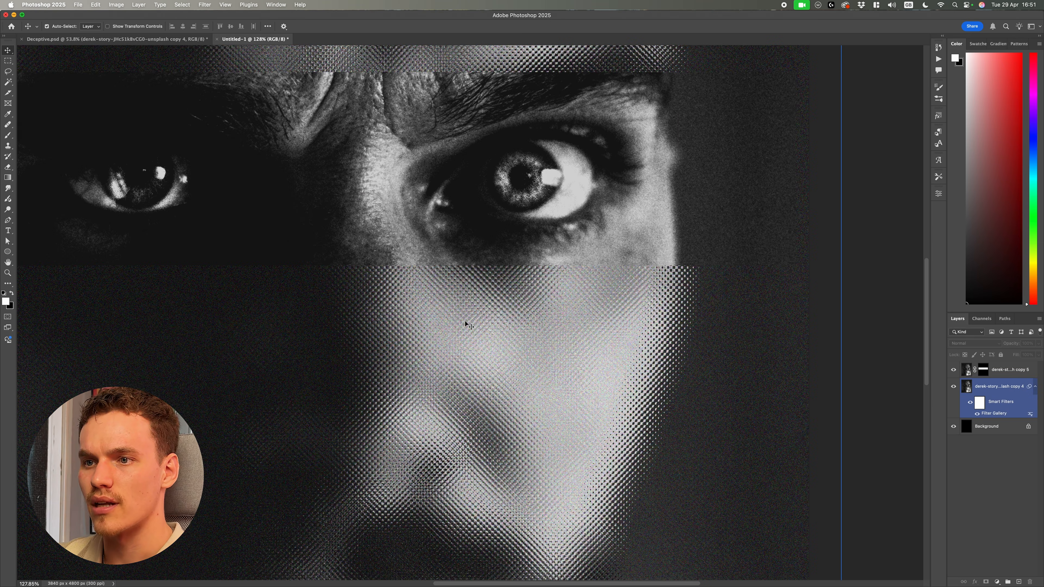
pyautogui.scroll(-5, 653, 385)
pyautogui.click(569, 322)
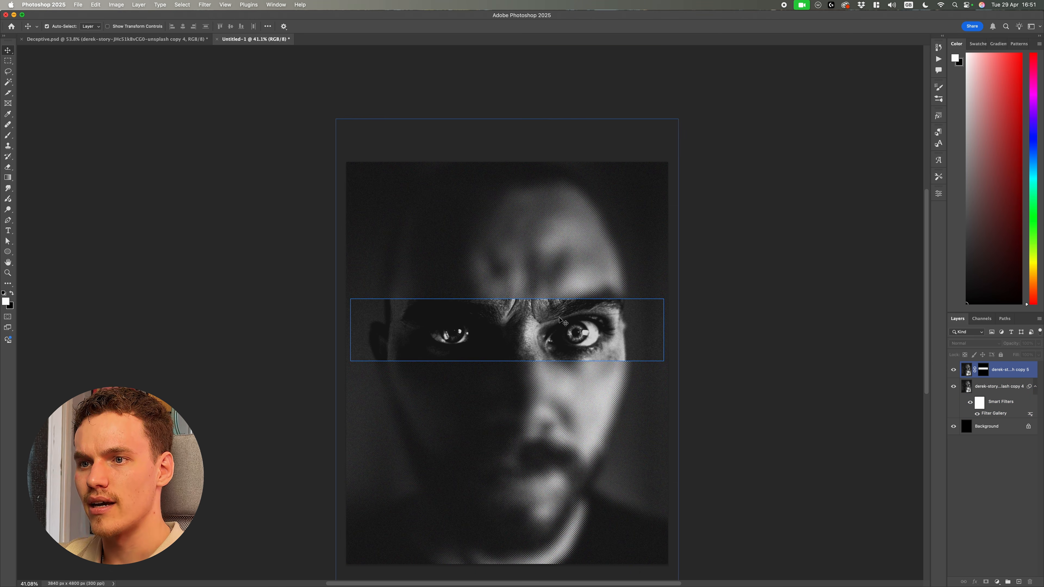
pyautogui.scroll(3, 628, 304)
pyautogui.scroll(-1, 621, 344)
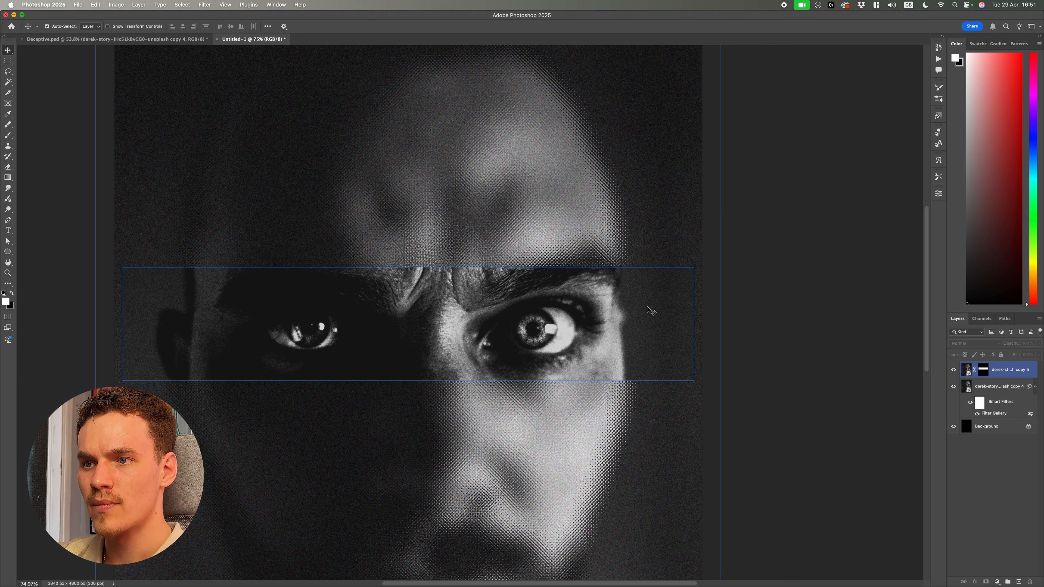
# Apply a Gaussian Blur with a radius of 50 pixels to the lower, unmasked portrait layer
pyautogui.click(711, 369)
pyautogui.scroll(-2, 801, 367)
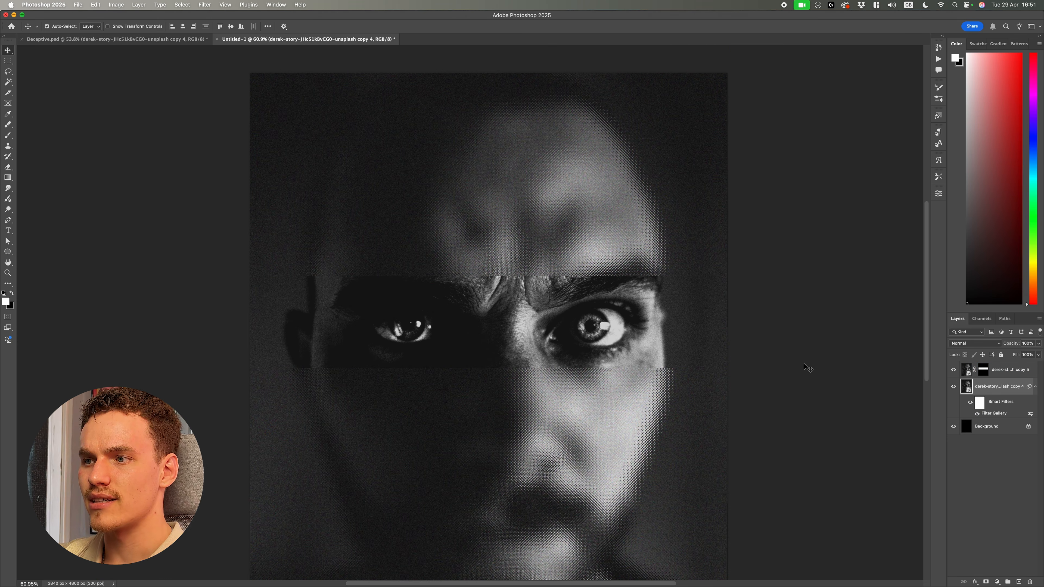
pyautogui.scroll(1, 810, 367)
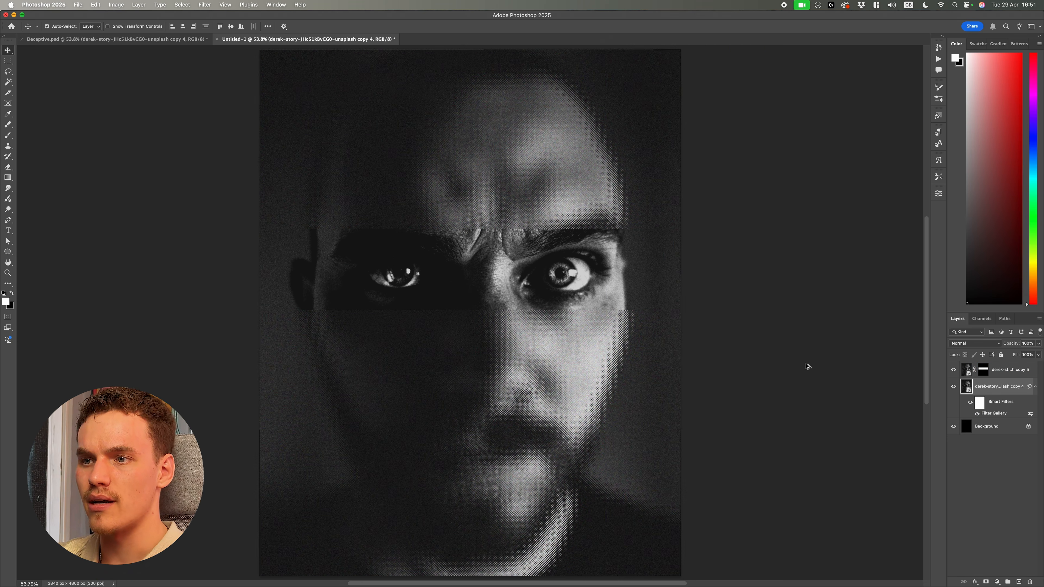
pyautogui.scroll(-1, 807, 366)
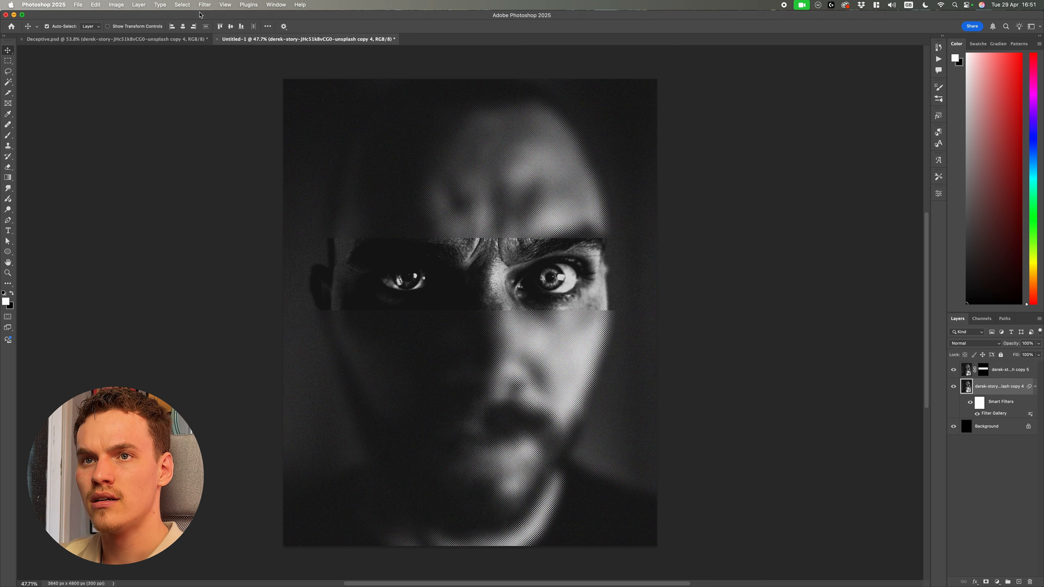
pyautogui.click(205, 5)
pyautogui.moveTo(255, 107)
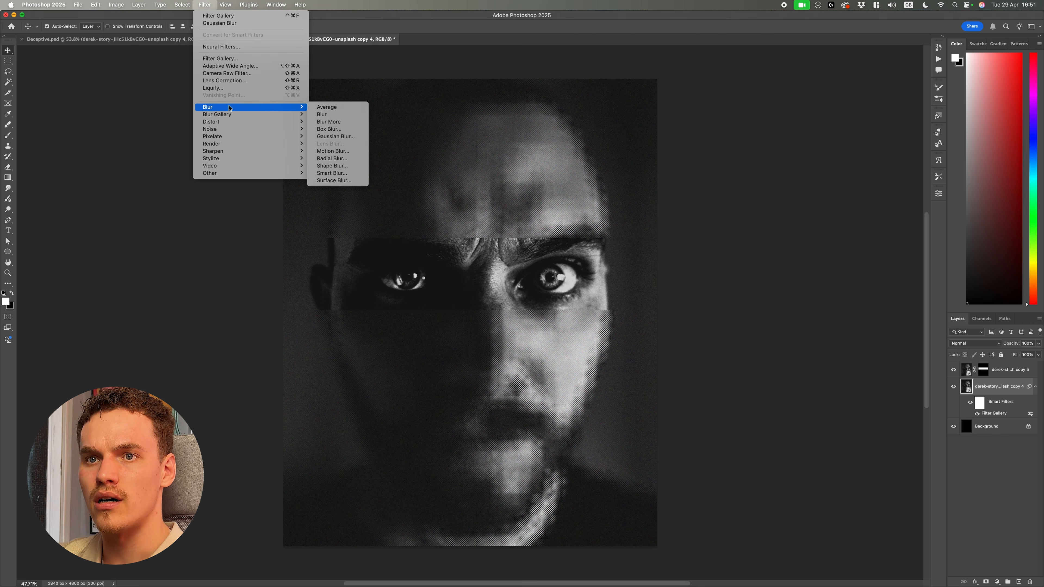
pyautogui.click(349, 137)
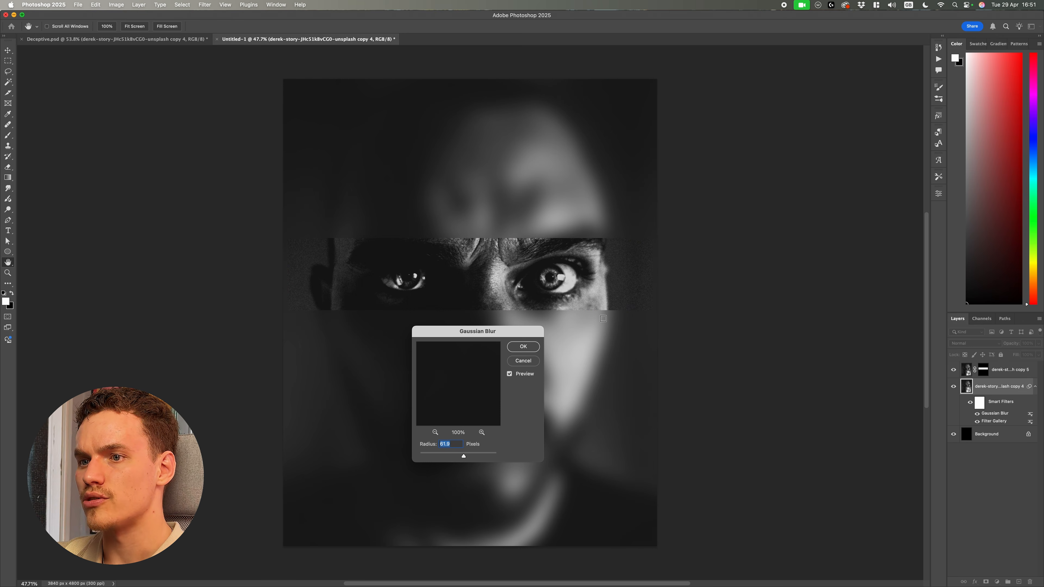
pyautogui.write('50')
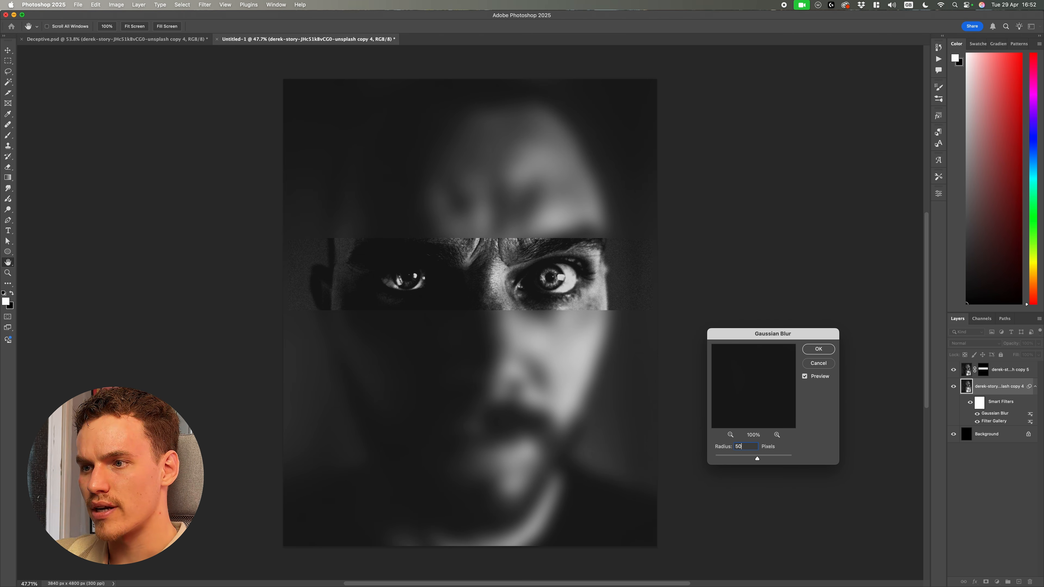
pyautogui.press('Return')
# Move the Gaussian Blur smart filter below the Filter Gallery and check the texture on the blurred face
pyautogui.moveTo(998, 414); pyautogui.dragTo(1001, 427)
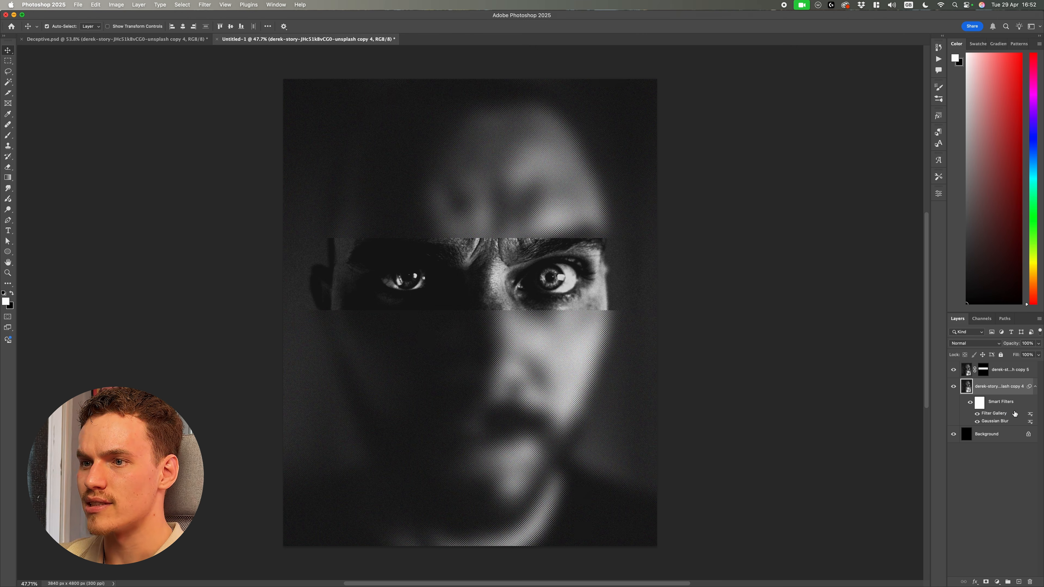
pyautogui.scroll(3, 641, 384)
pyautogui.scroll(3, 526, 343)
pyautogui.scroll(-6, 543, 349)
# Try a Gaussian Blur radius of about 138 pixels on the lower portrait and return it to 50 pixels
pyautogui.doubleClick(998, 422)
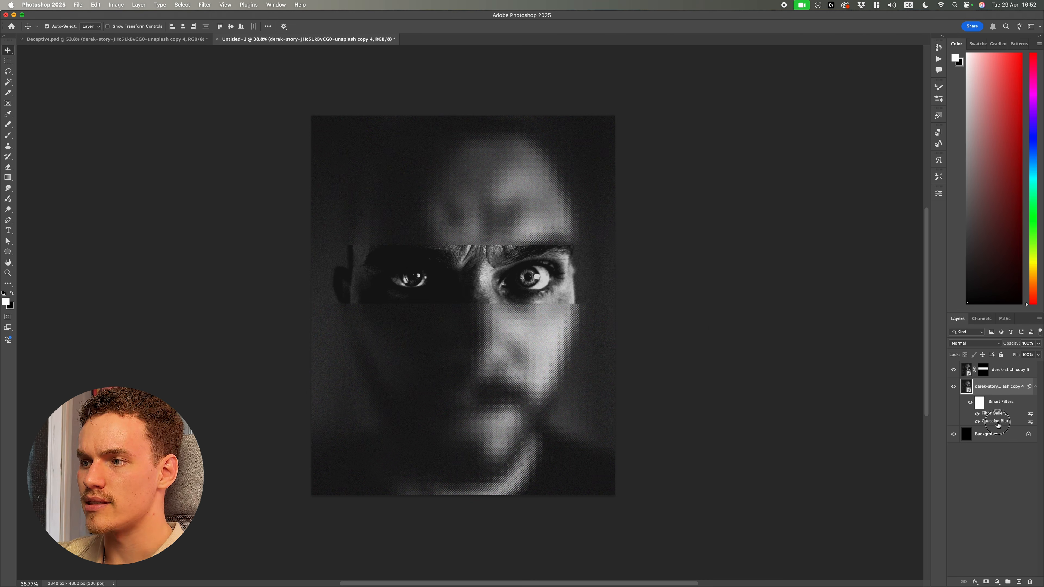
pyautogui.moveTo(750, 460)
pyautogui.mouseDown()
pyautogui.moveTo(739, 461)
pyautogui.moveTo(770, 460)
pyautogui.mouseUp()
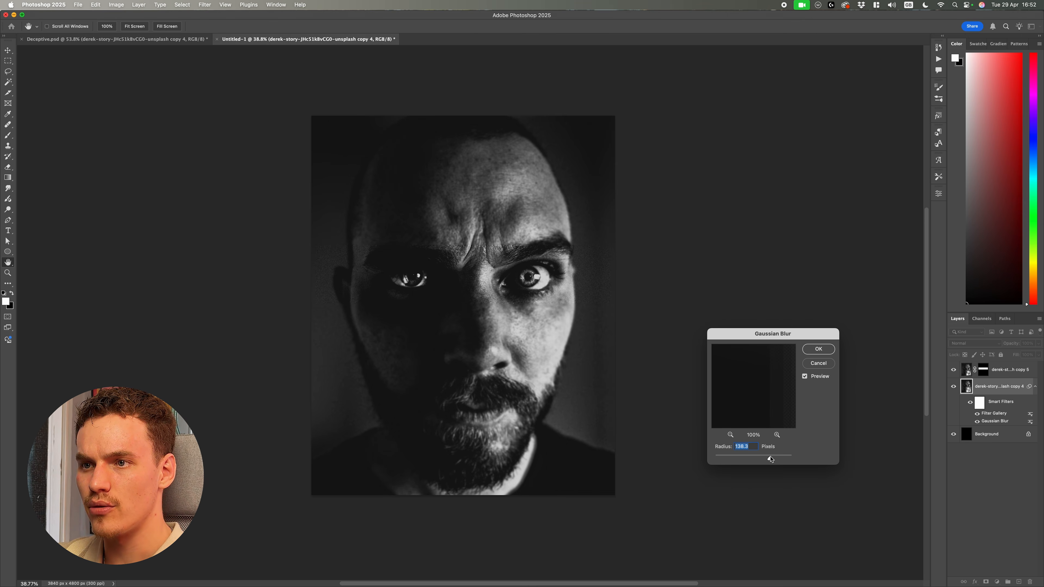
pyautogui.click(818, 349)
pyautogui.scroll(3, 550, 364)
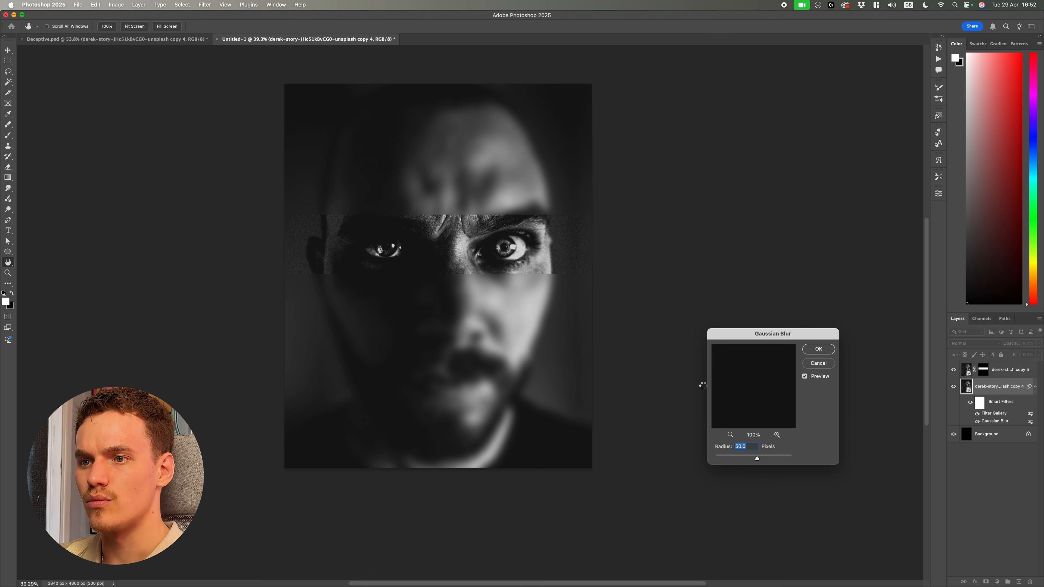
pyautogui.press('Return')
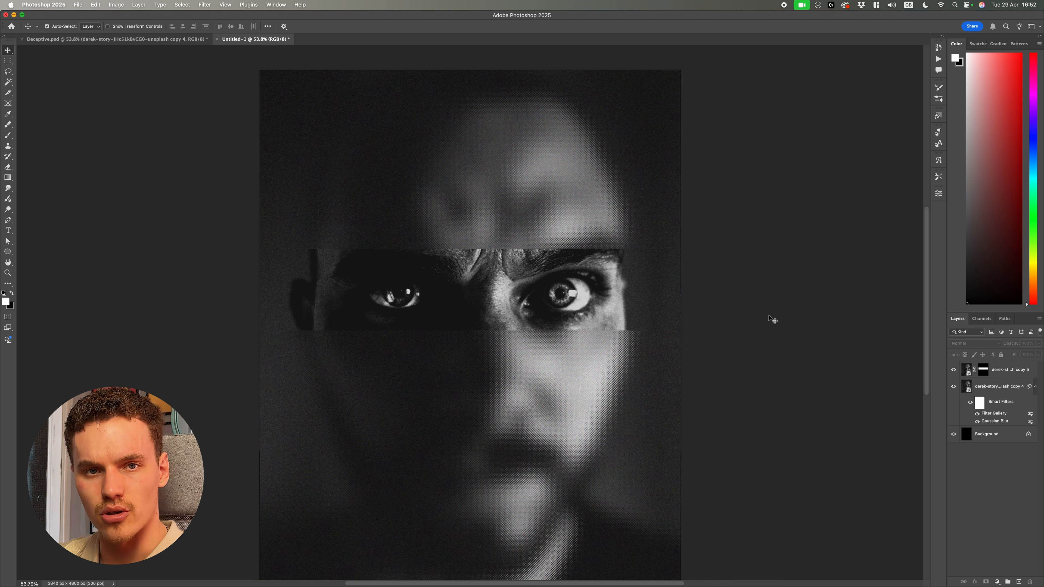
# Add a white Inner Glow in Screen mode to the masked portrait layer so the eye band gets a thin outline
pyautogui.click(1035, 388)
pyautogui.click(994, 369)
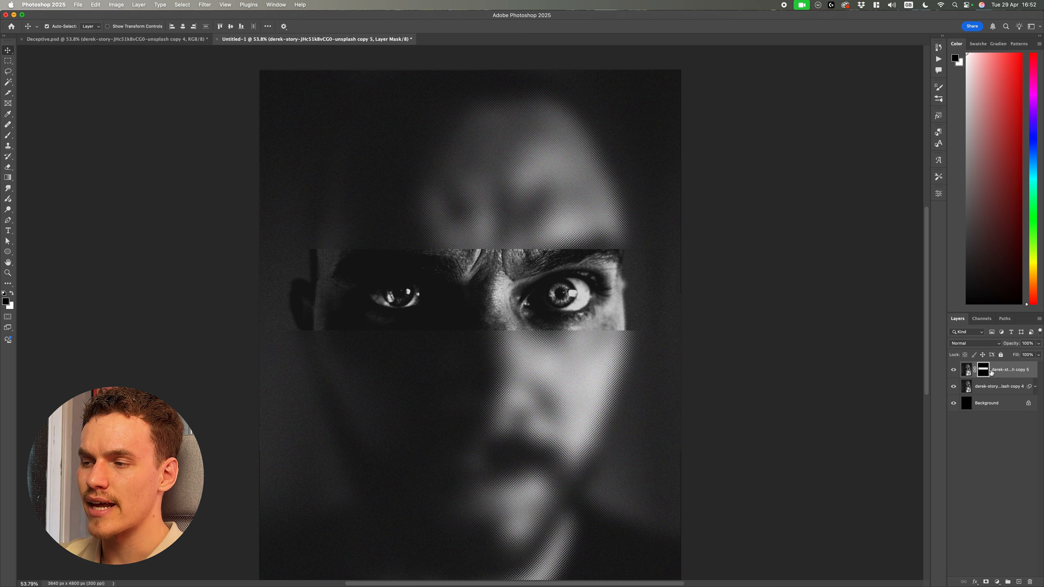
pyautogui.click(975, 582)
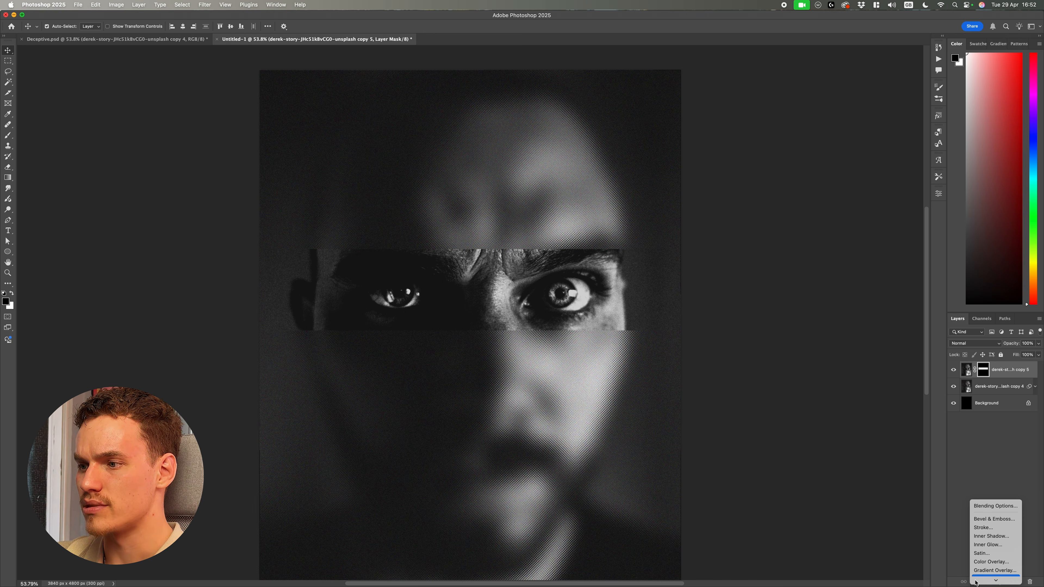
pyautogui.click(983, 528)
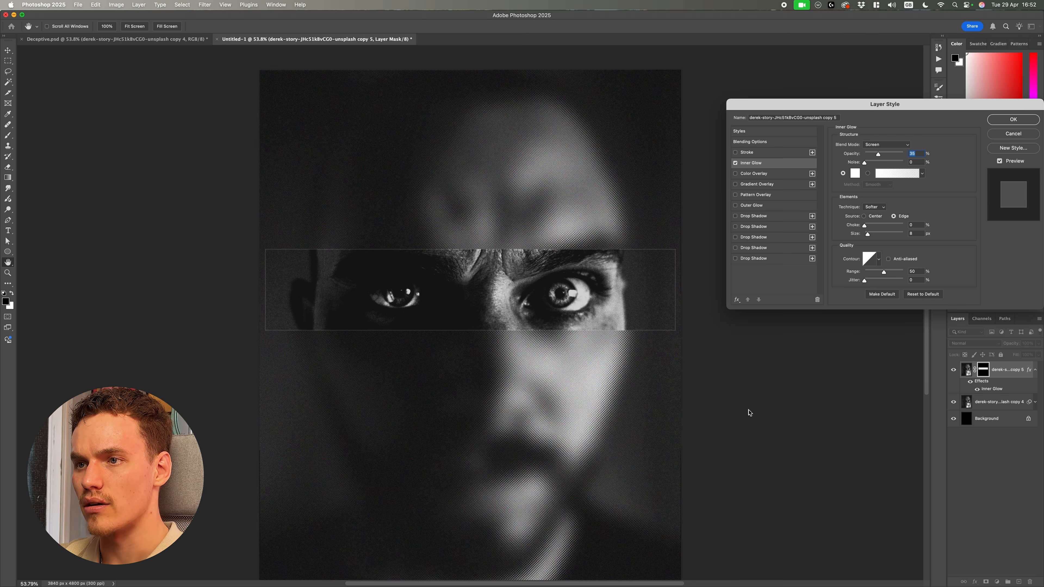
pyautogui.moveTo(886, 106); pyautogui.dragTo(472, 355)
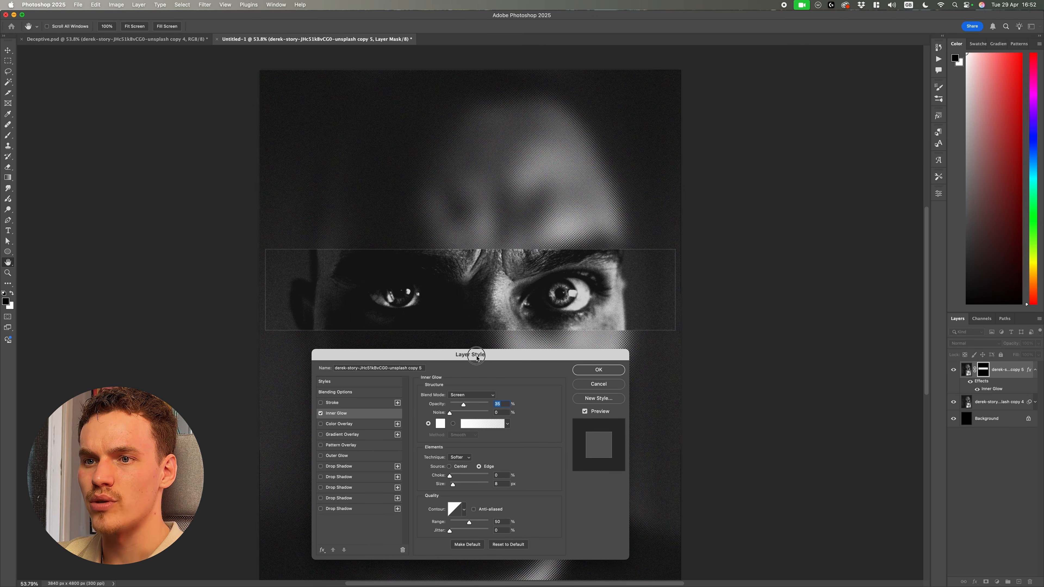
pyautogui.scroll(5, 573, 222)
pyautogui.scroll(-2, 578, 235)
pyautogui.scroll(-6, 592, 240)
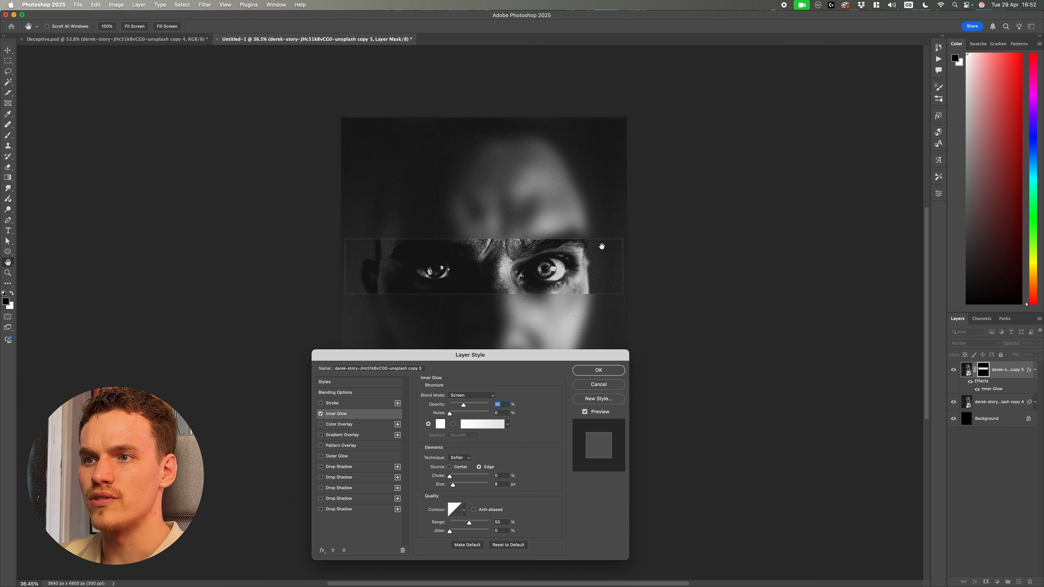
pyautogui.scroll(2, 603, 242)
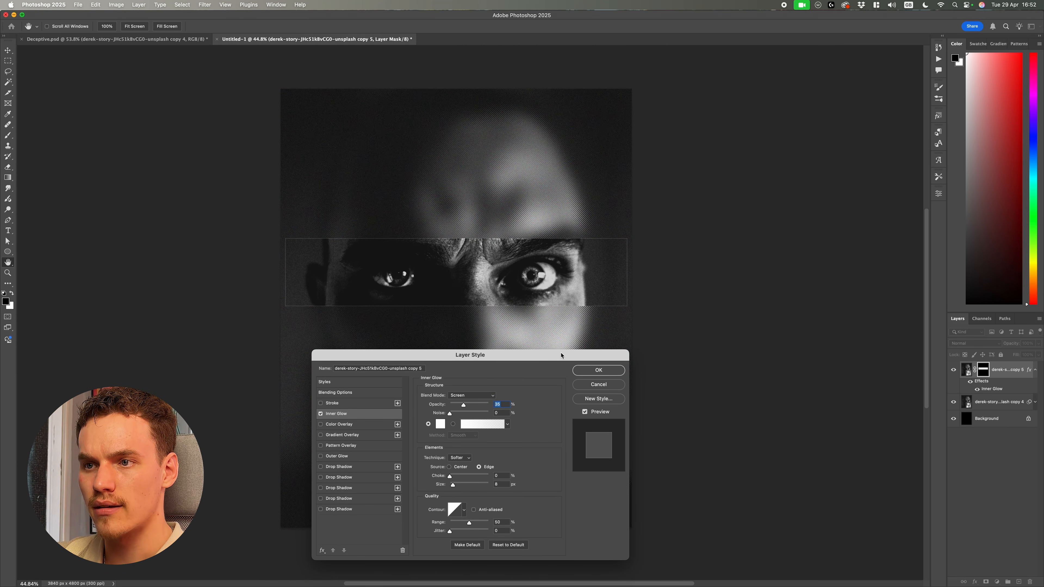
pyautogui.click(598, 371)
pyautogui.click(790, 290)
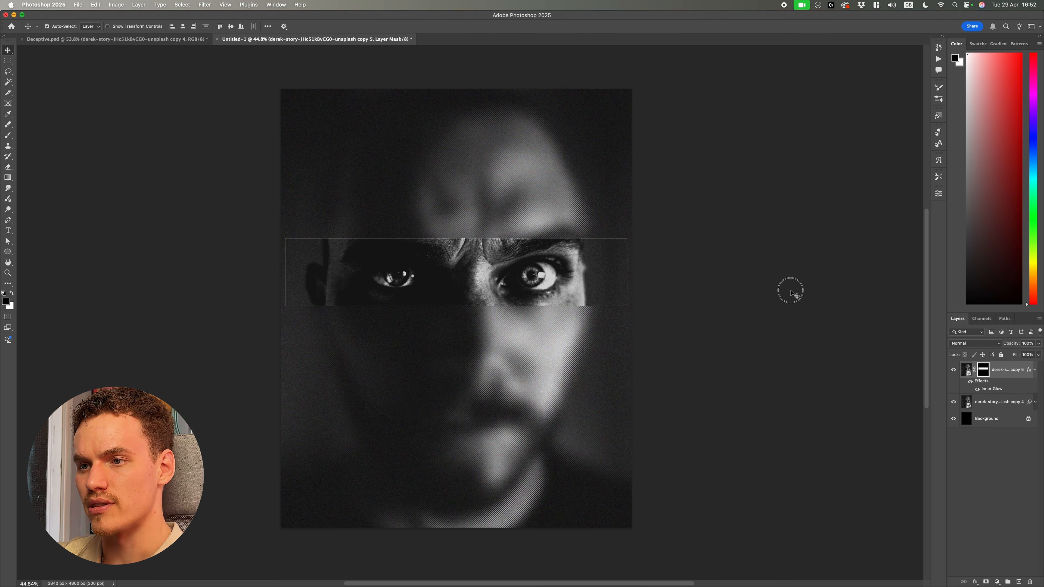
# Examine the thin outline around the eye band up close and at full view
pyautogui.scroll(8, 603, 306)
pyautogui.scroll(-8, 425, 284)
pyautogui.scroll(4, 534, 296)
pyautogui.scroll(-4, 807, 332)
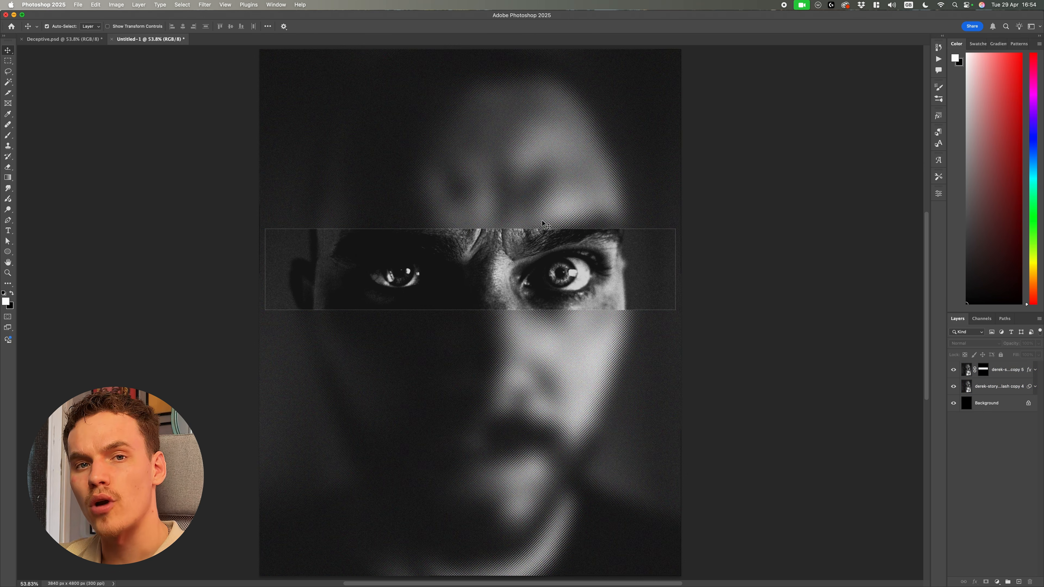
pyautogui.click(804, 270)
pyautogui.click(580, 344)
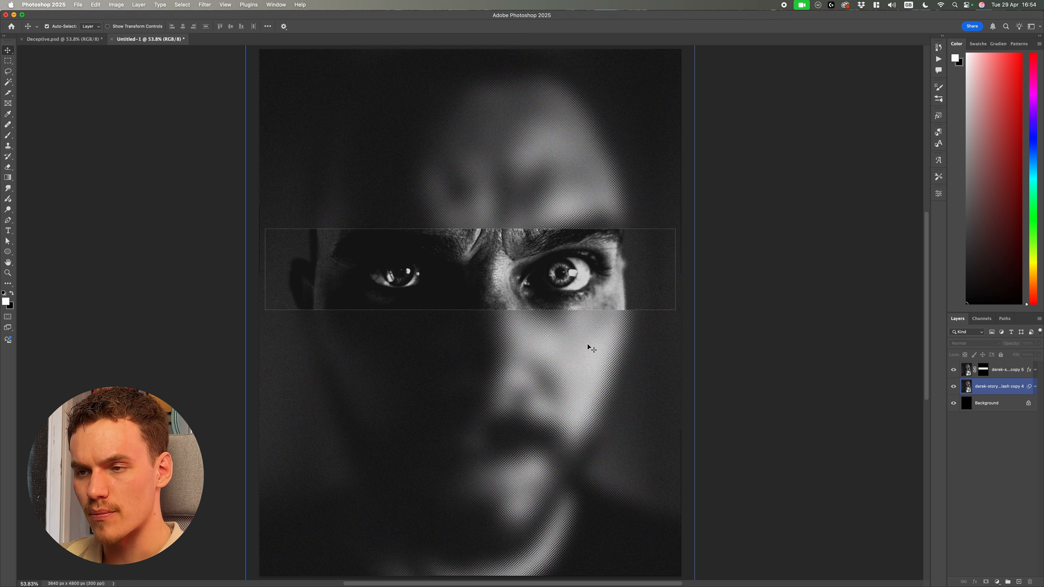
# Show the guides and place the text "DECEPTIVE." below the eye in shadow, with its letter tracking set to 0
pyautogui.scroll(2, 409, 346)
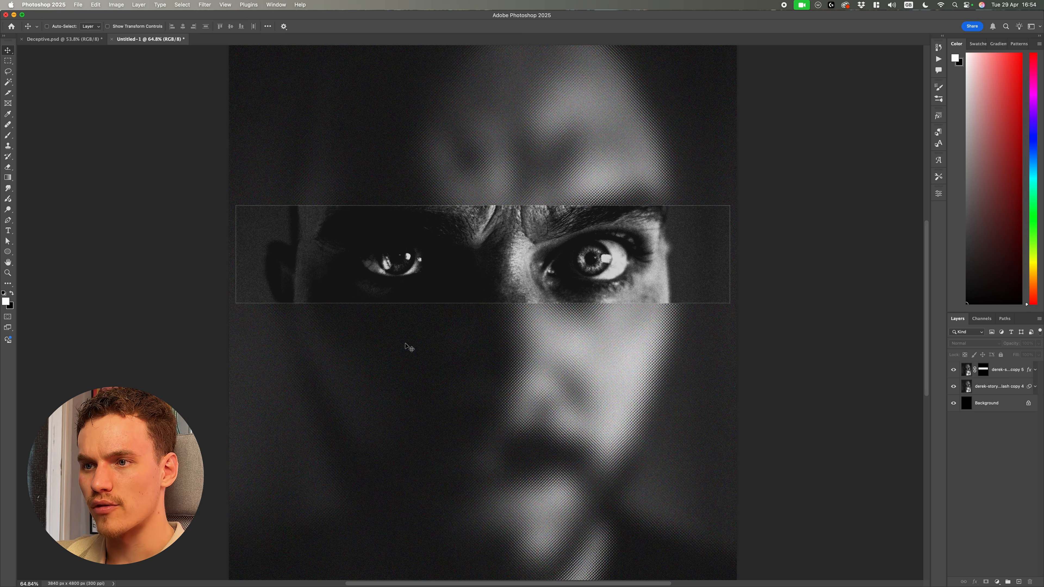
pyautogui.press('super+;')
pyautogui.press('t')
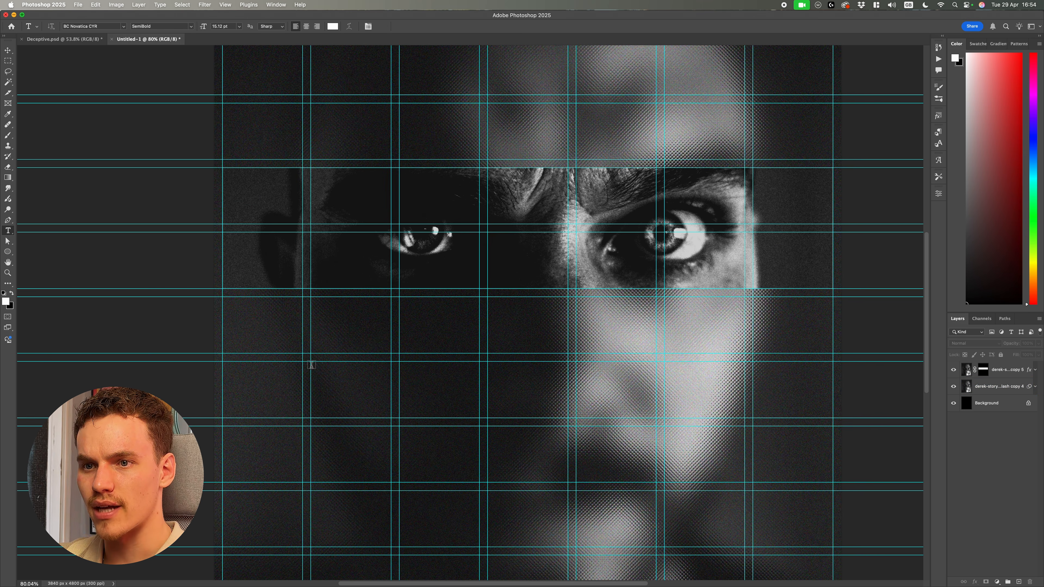
pyautogui.click(314, 404)
pyautogui.write('DECEPTIVE.')
pyautogui.click(938, 193)
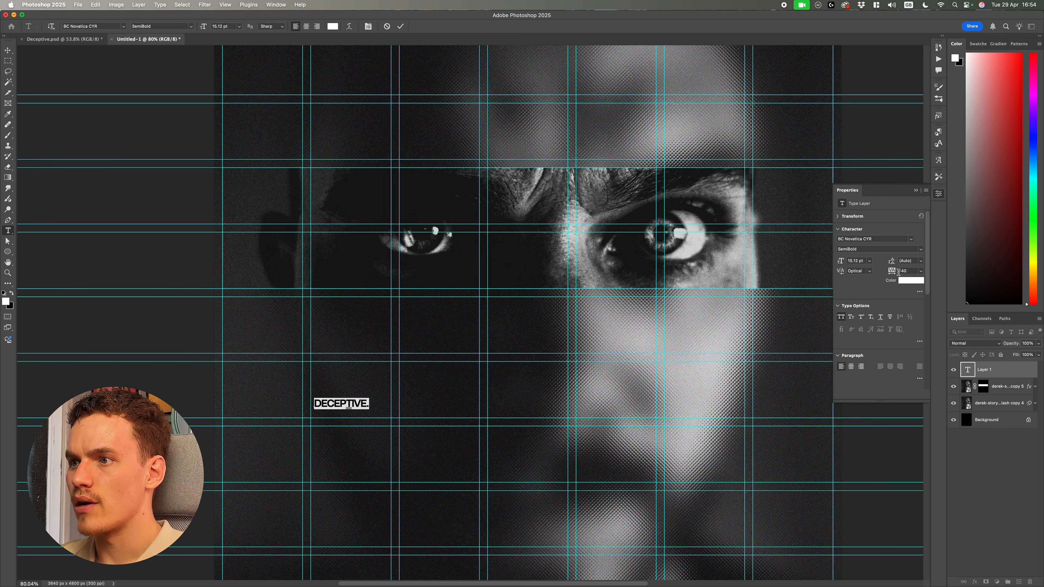
pyautogui.write('0')
pyautogui.press('Return')
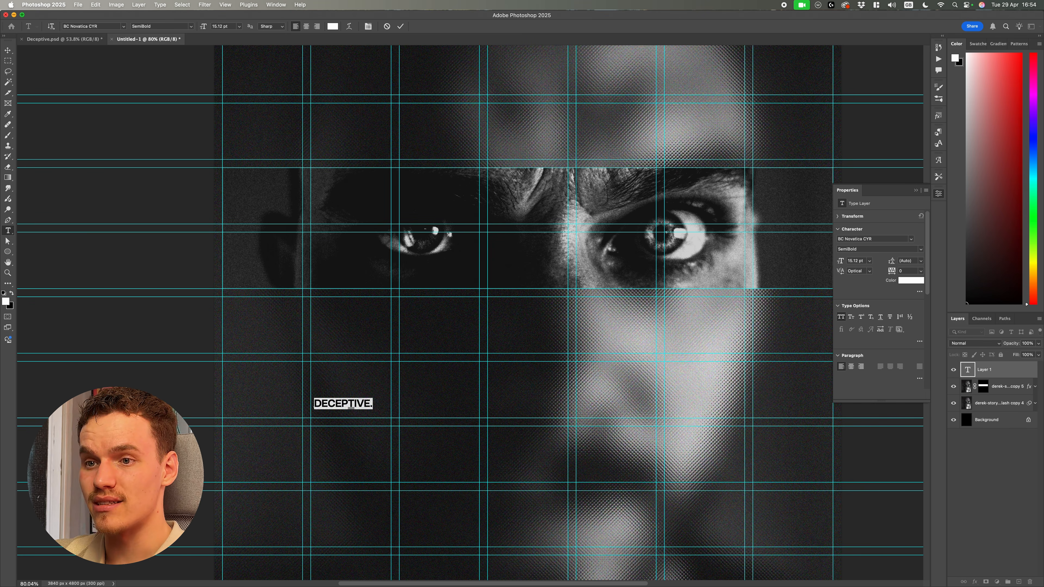
# Set the font style of the "DECEPTIVE." text to Regular
pyautogui.click(922, 250)
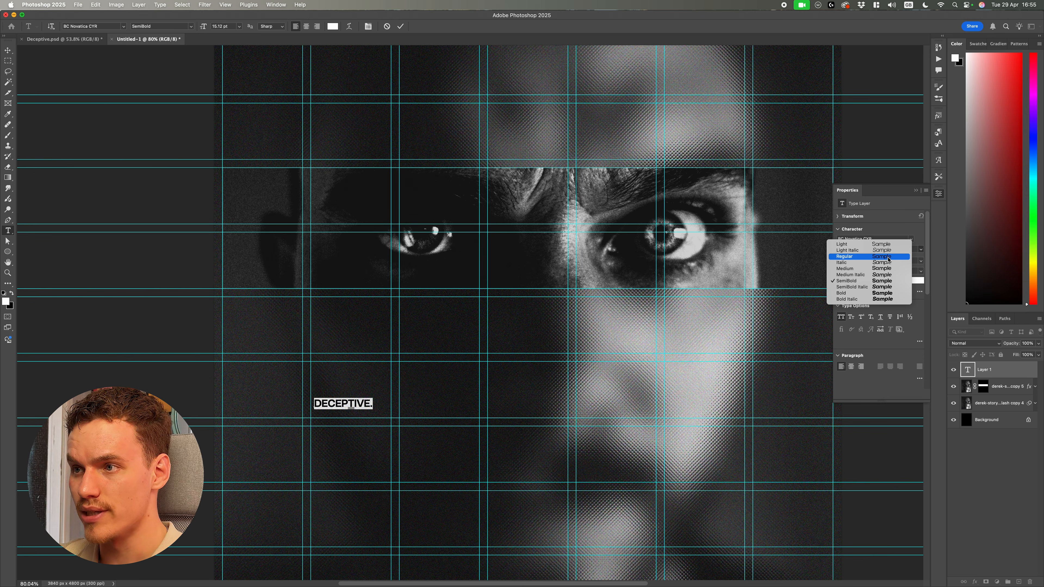
pyautogui.click(883, 257)
pyautogui.click(434, 348)
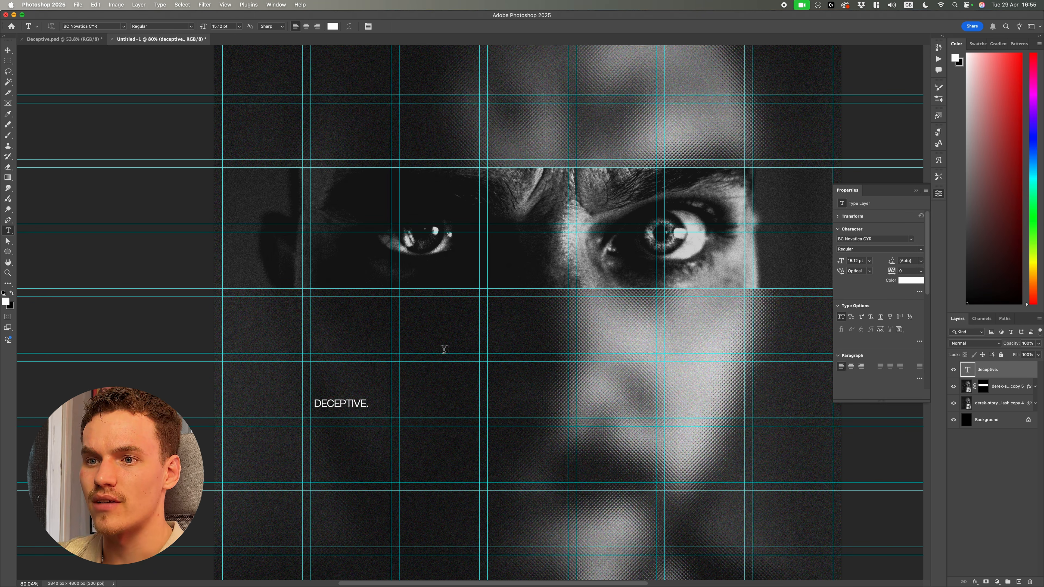
# Change the text's font style to Light and turn off All Caps so it reads "deceptive."
pyautogui.scroll(-3, 554, 278)
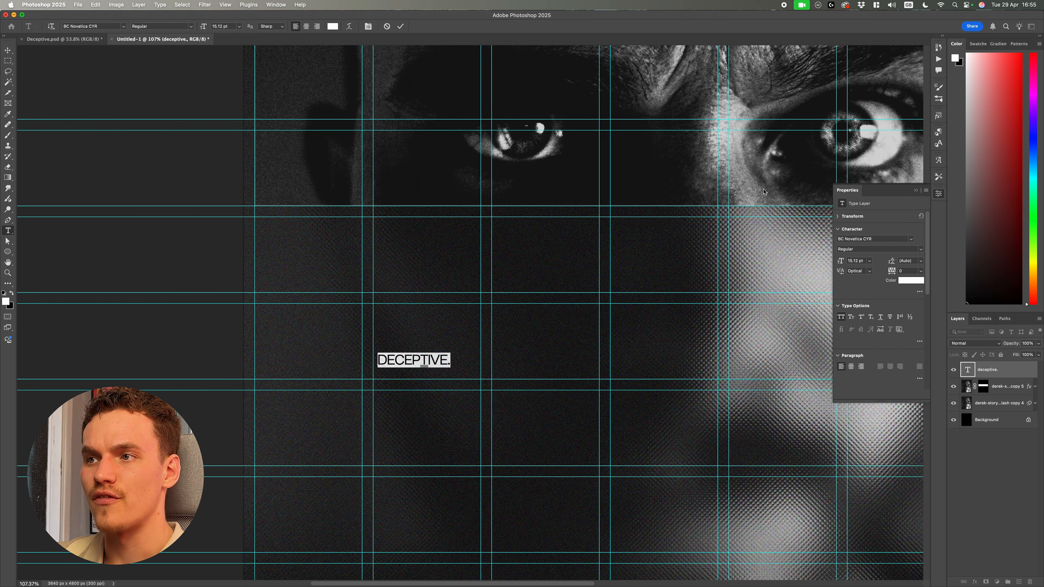
pyautogui.click(924, 249)
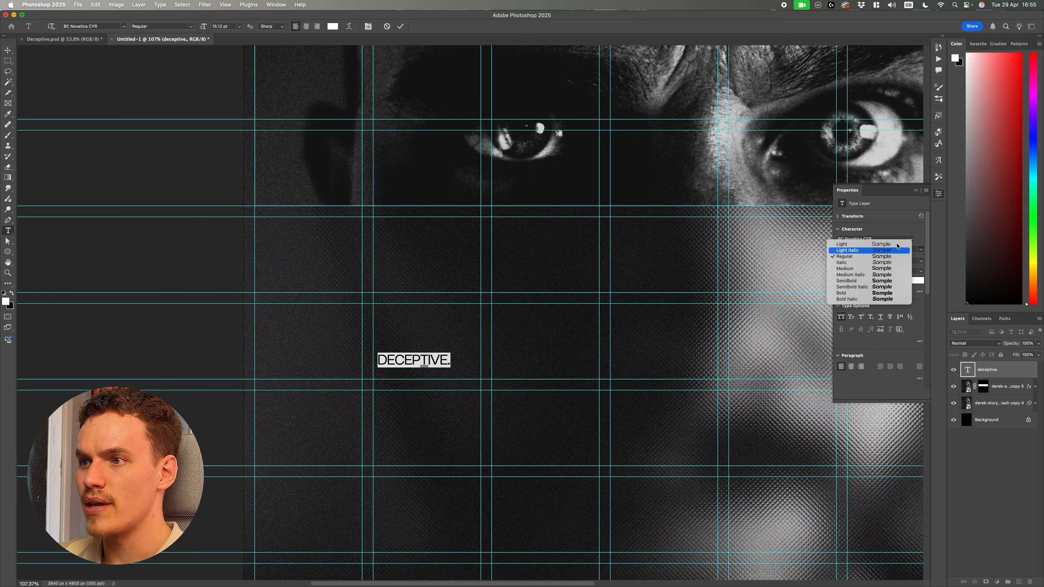
pyautogui.click(886, 247)
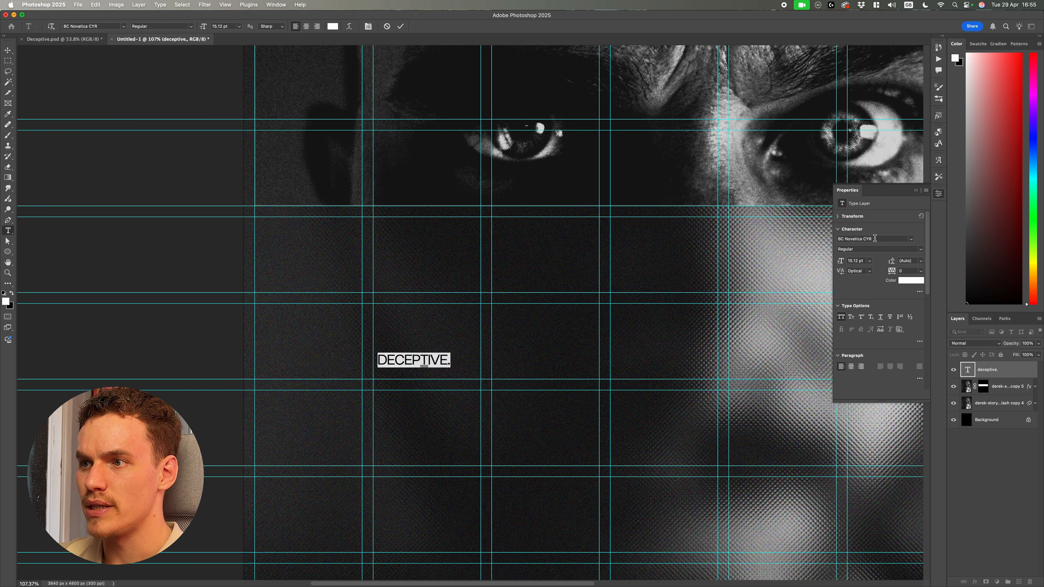
pyautogui.click(920, 251)
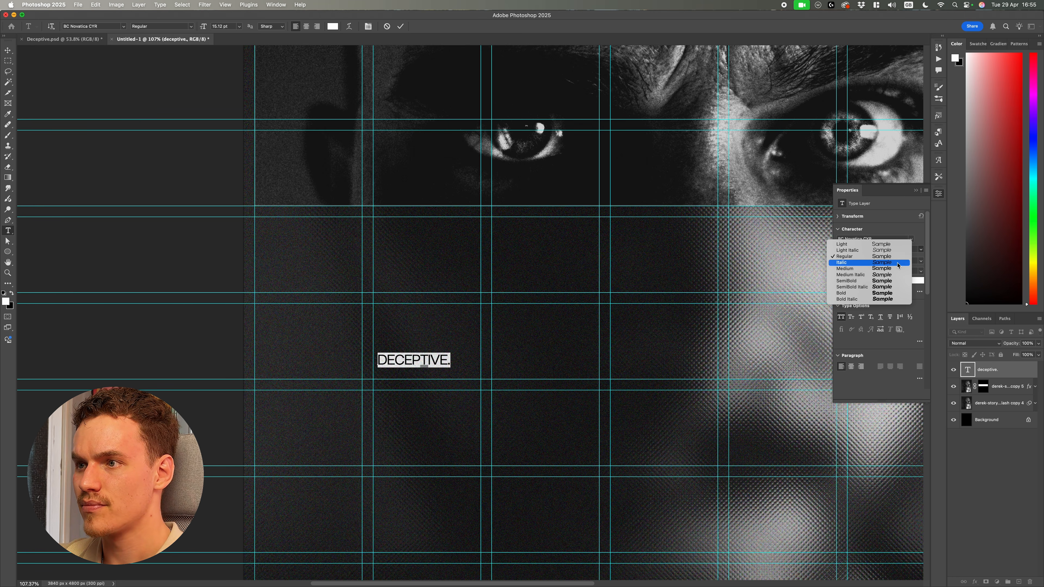
pyautogui.click(891, 246)
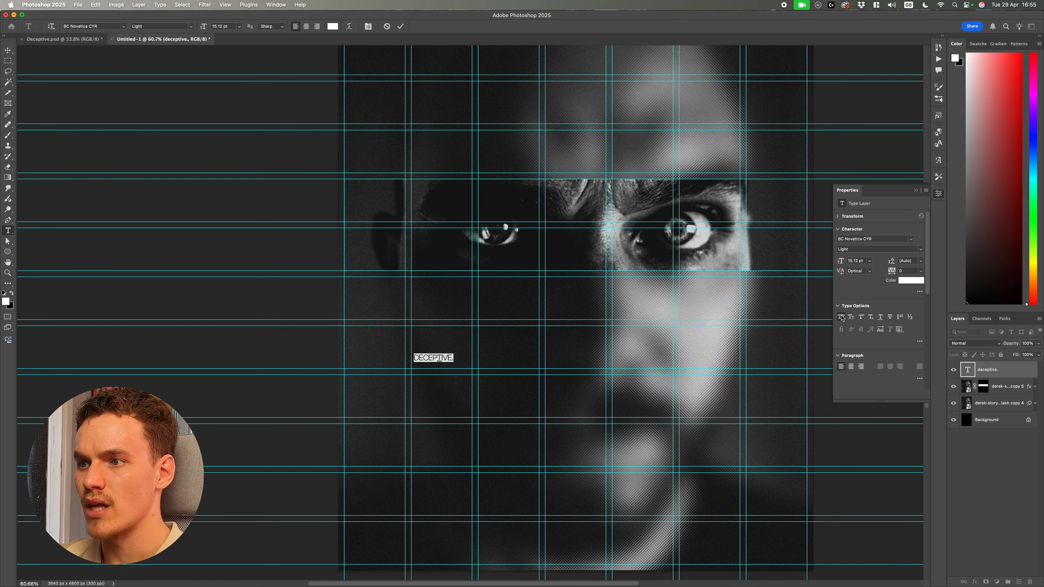
pyautogui.click(842, 317)
pyautogui.press('super+Return')
pyautogui.scroll(3, 460, 359)
pyautogui.press('super+t')
pyautogui.moveTo(447, 358); pyautogui.dragTo(575, 357)
pyautogui.press('Escape')
# Scale the "deceptive." text up proportionally to about 55 pt so it spans two grid columns
pyautogui.press('super+t')
pyautogui.moveTo(449, 358); pyautogui.dragTo(560, 357)
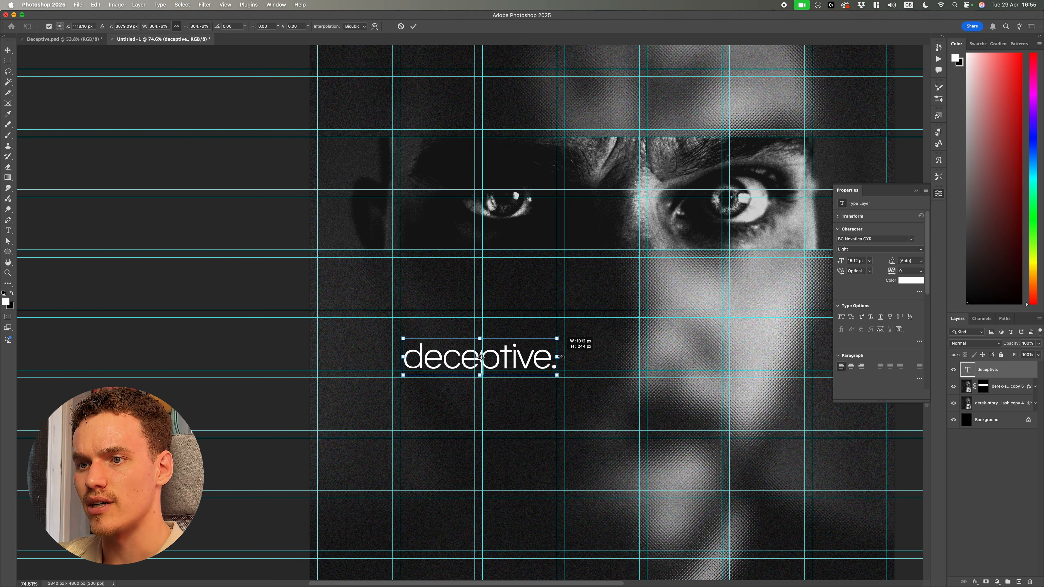
pyautogui.moveTo(560, 357); pyautogui.dragTo(562, 357)
pyautogui.press('Return')
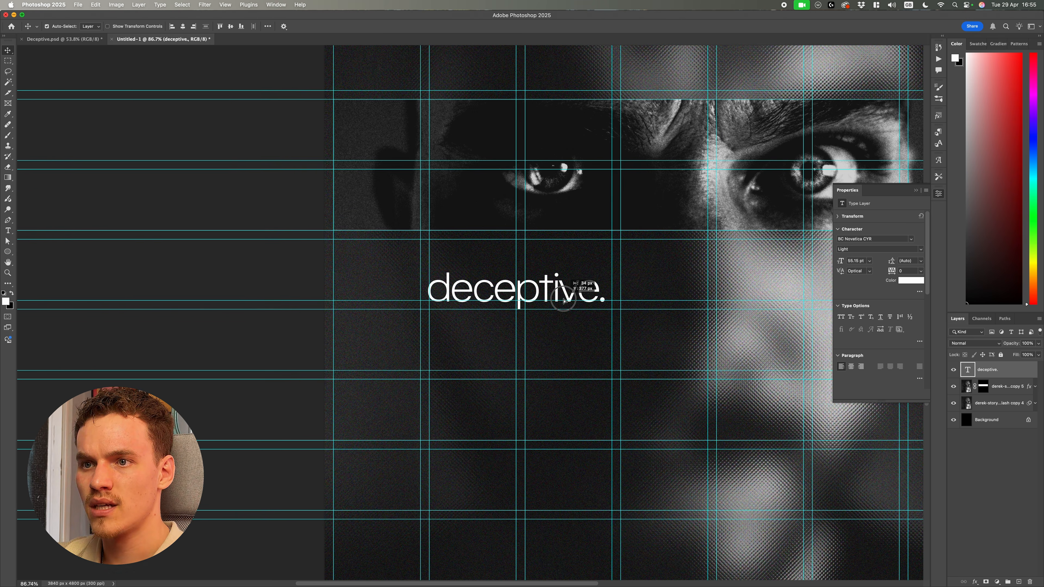
# Move the "deceptive." title up beneath the eye band, enlarge it to 56.57 pt and hide the guides
pyautogui.moveTo(565, 298); pyautogui.dragTo(622, 292)
pyautogui.press('super+t')
pyautogui.scroll(2, 565, 296)
pyautogui.press('Return')
pyautogui.press('super+semicolon')
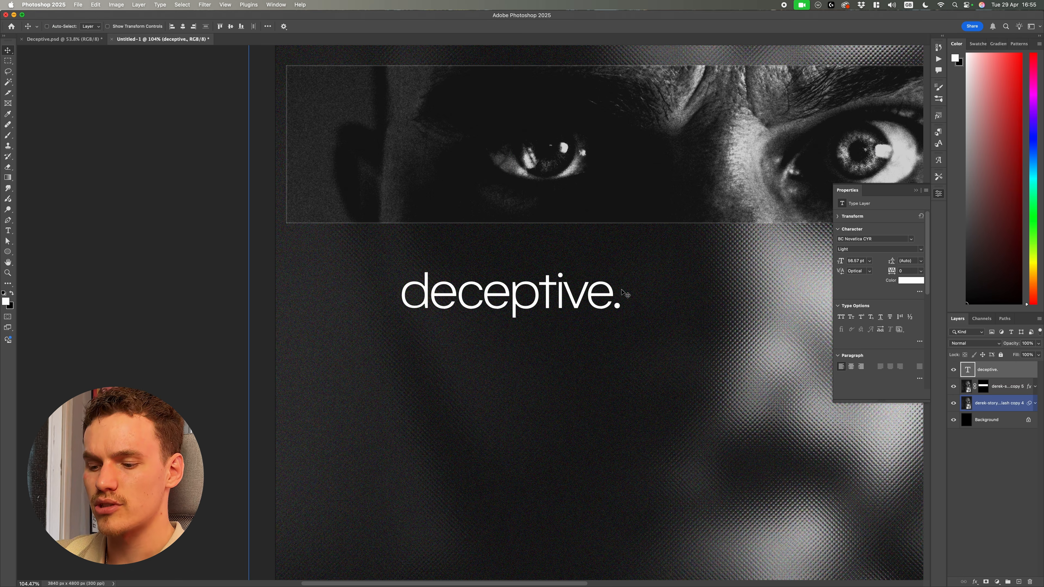
# Align the title with the column and row guides below the eye band, and check the poster with the guides hidden
pyautogui.press('super+semicolon')
pyautogui.scroll(10, 404, 289)
pyautogui.moveTo(528, 352); pyautogui.dragTo(531, 346)
pyautogui.scroll(-10, 531, 347)
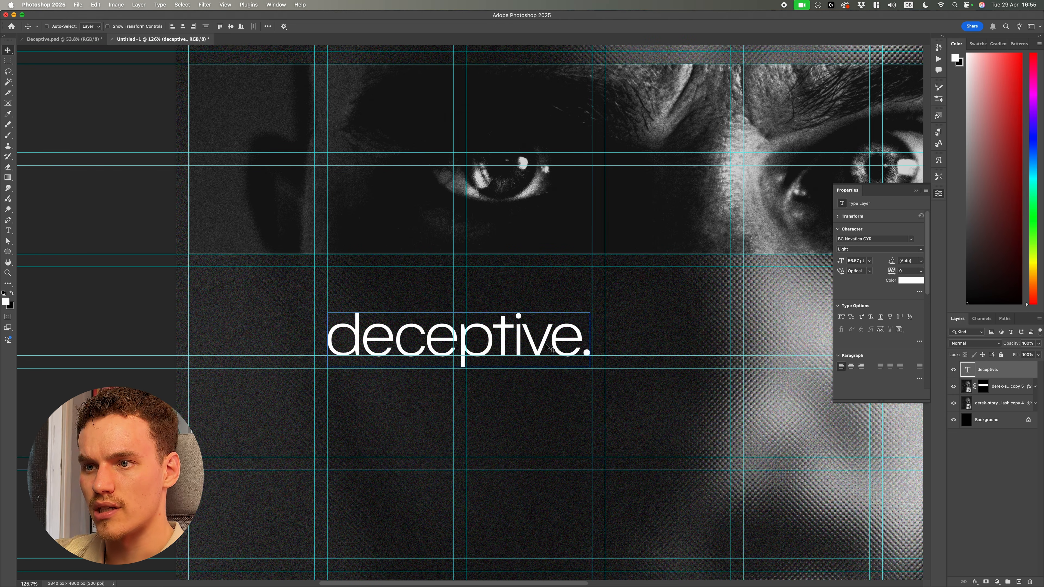
pyautogui.press('super+semicolon')
pyautogui.scroll(-10, 549, 349)
pyautogui.keyDown('super'); pyautogui.click(751, 392); pyautogui.keyUp('super')
pyautogui.scroll(6, 548, 353)
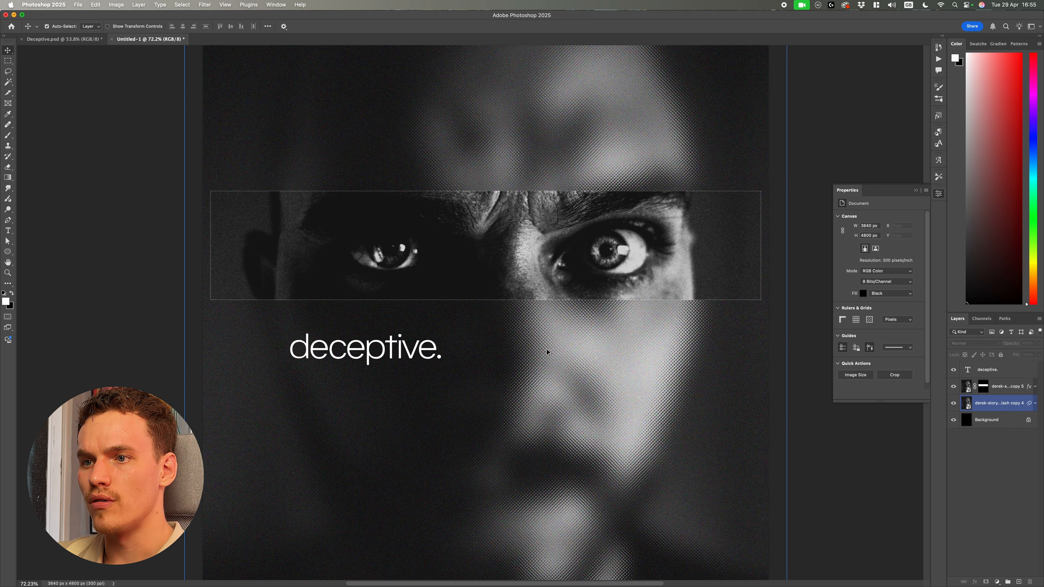
# Set the font style of the letters "ceptive." to Medium, leaving "de" in Light
pyautogui.scroll(5, 350, 354)
pyautogui.press('super+semicolon')
pyautogui.press('t')
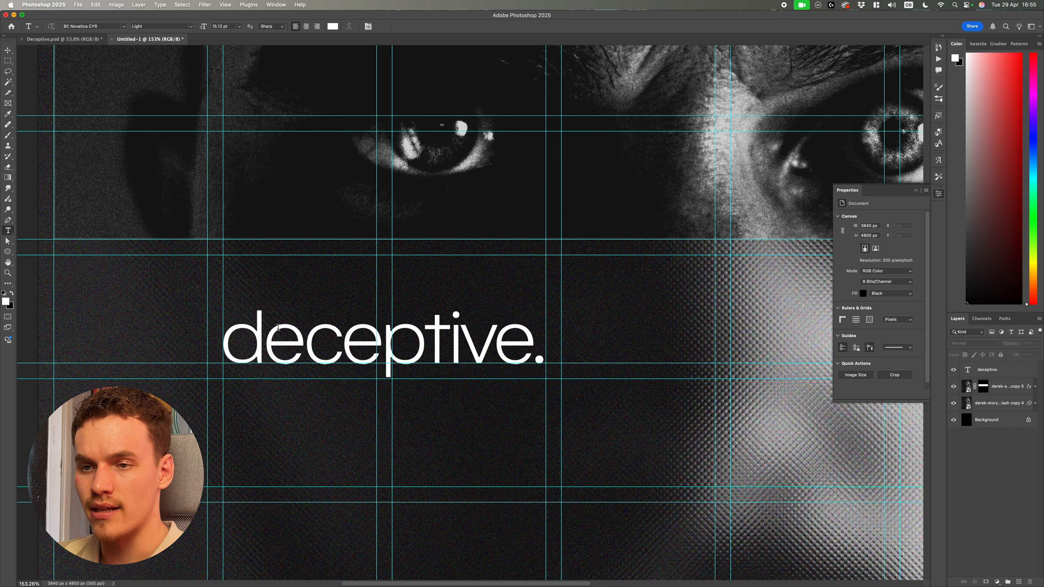
pyautogui.moveTo(303, 337); pyautogui.dragTo(676, 333)
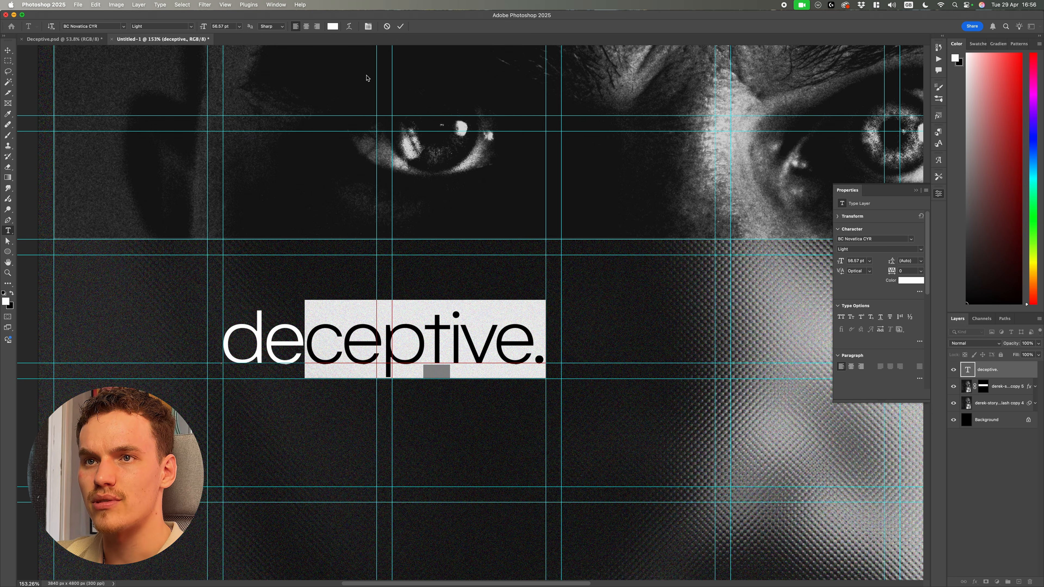
pyautogui.click(194, 27)
pyautogui.click(164, 47)
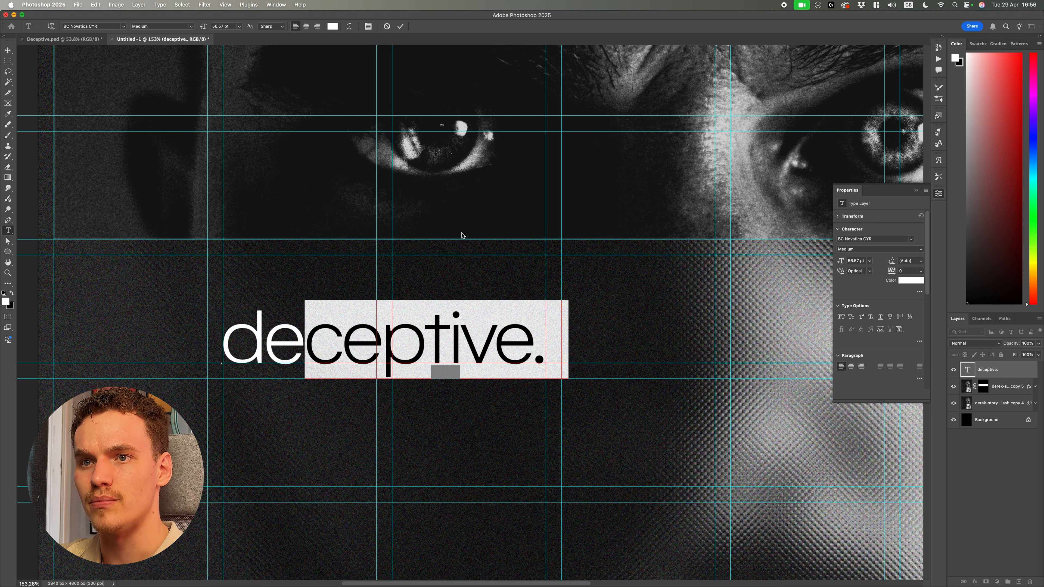
pyautogui.click(401, 27)
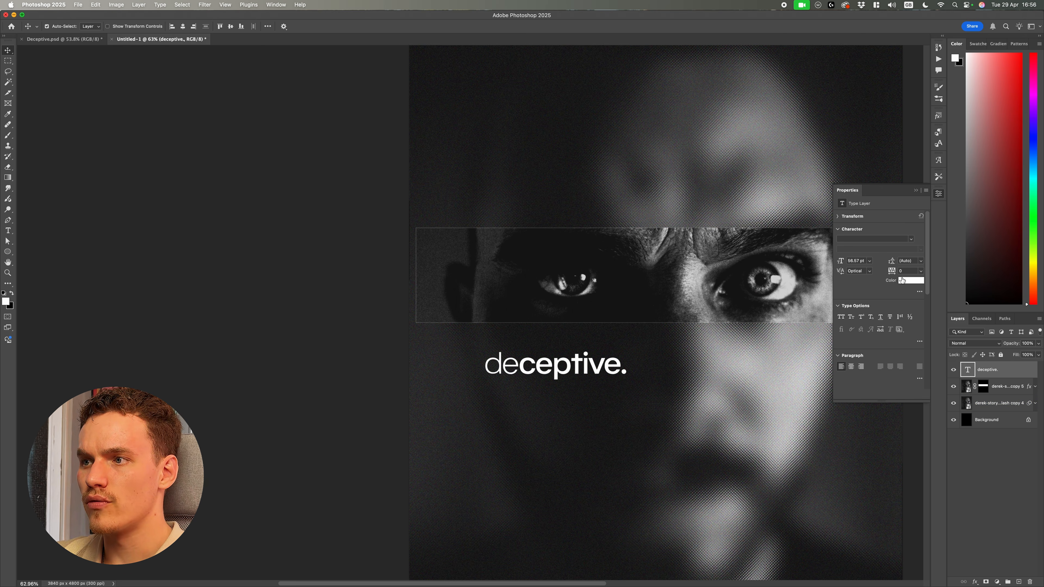
# Tighten the title's letter tracking to -10 and set its font size to 50 pt
pyautogui.write('-20')
pyautogui.press('Return')
pyautogui.scroll(-8, 700, 341)
pyautogui.hscroll(5, 700, 341)
pyautogui.click(699, 343)
pyautogui.scroll(5, 594, 360)
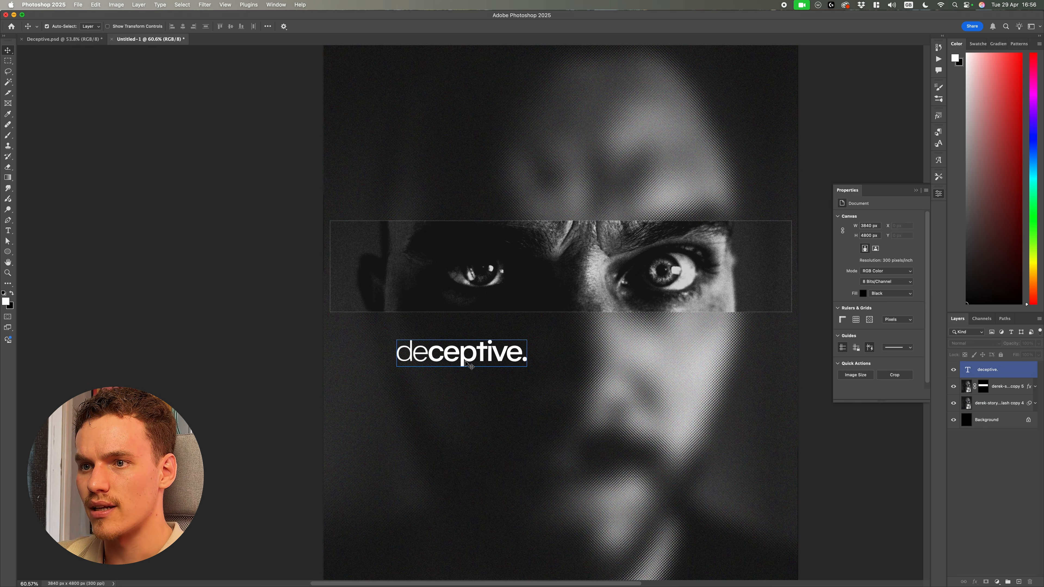
pyautogui.click(995, 369)
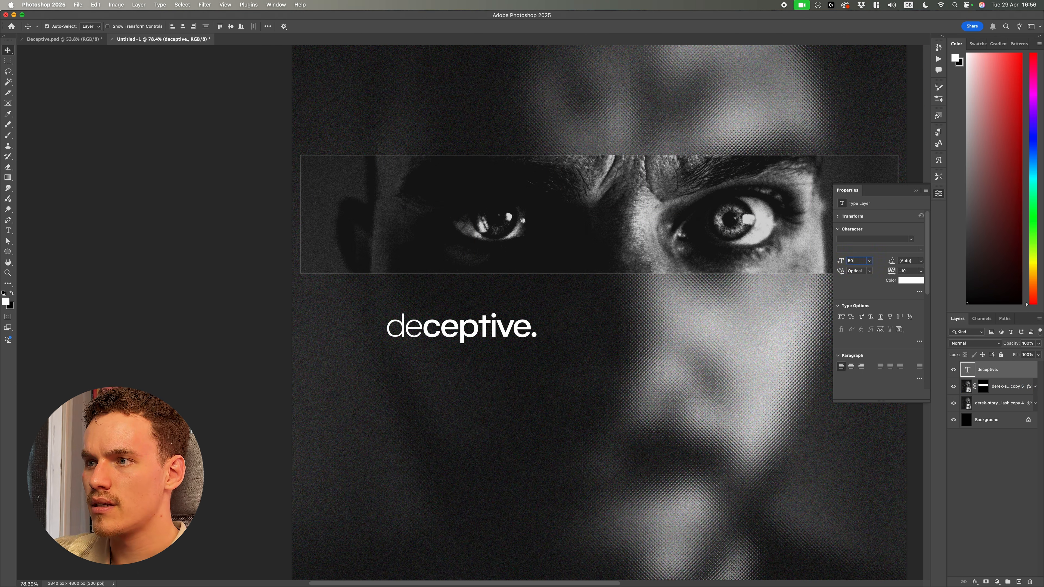
pyautogui.click(517, 299)
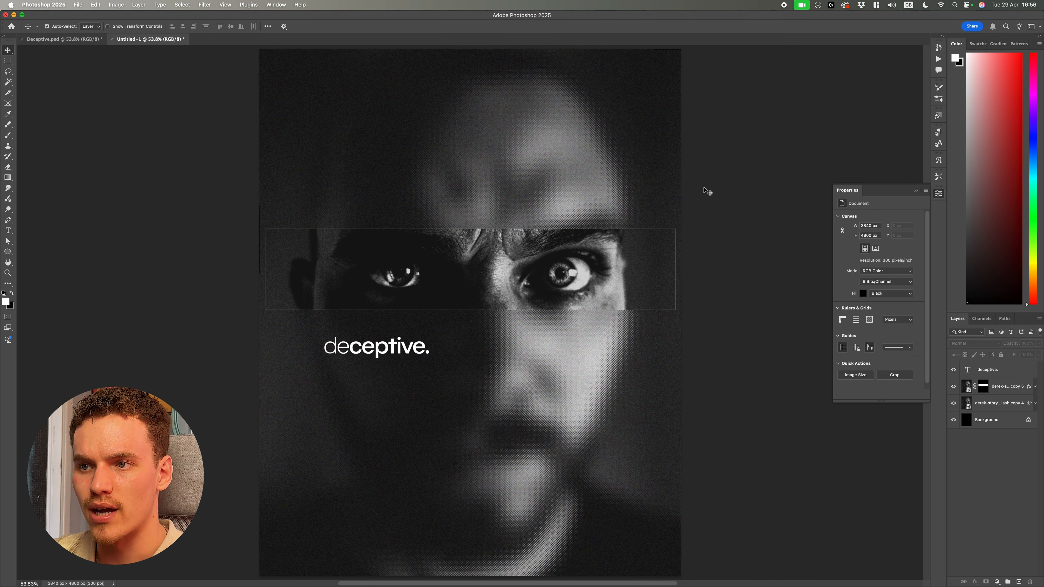
pyautogui.click(684, 221)
pyautogui.click(697, 222)
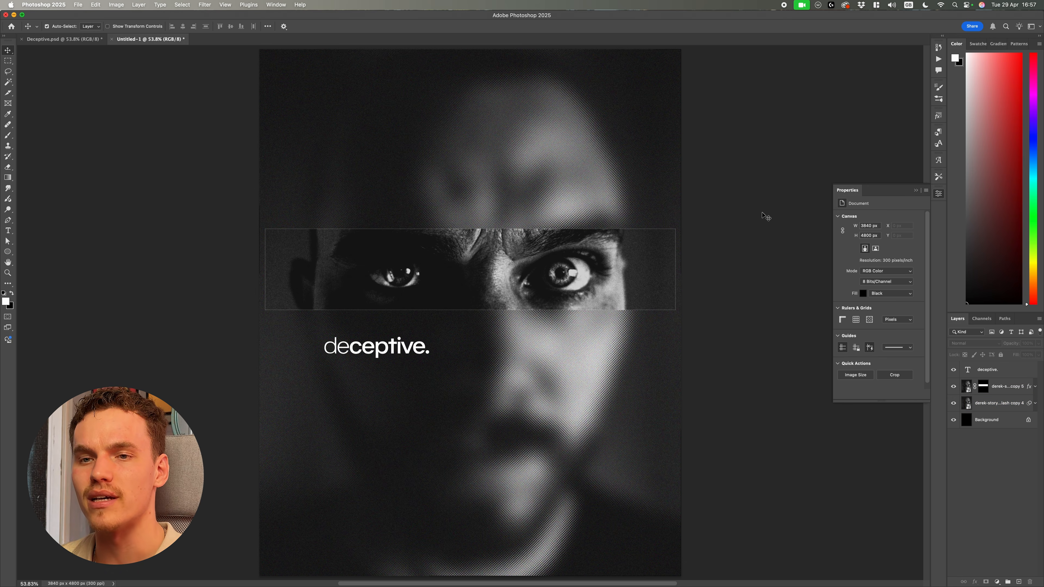
pyautogui.click(466, 349)
pyautogui.scroll(2, 370, 393)
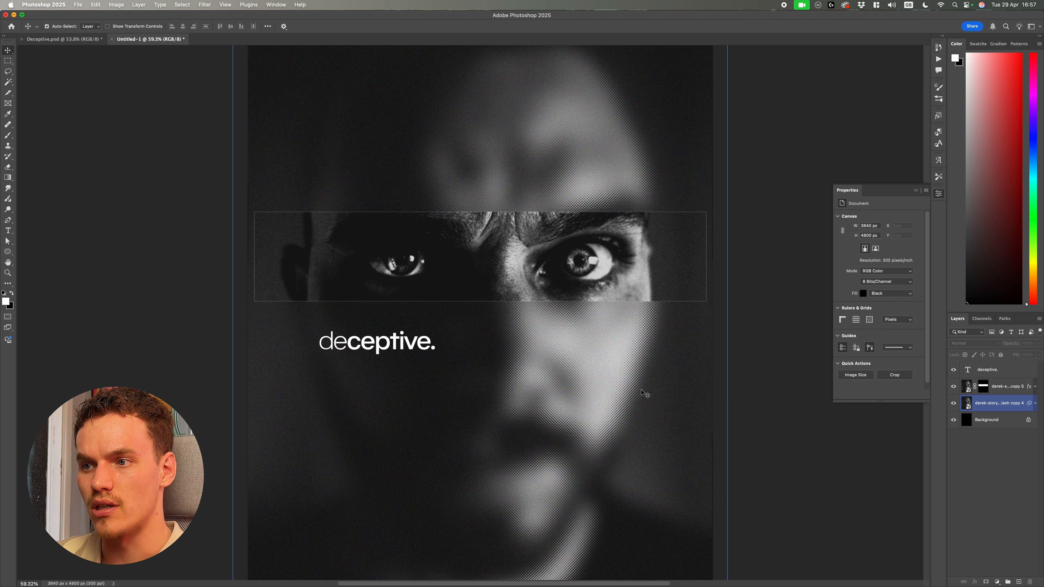
pyautogui.click(740, 397)
pyautogui.click(301, 401)
pyautogui.click(718, 410)
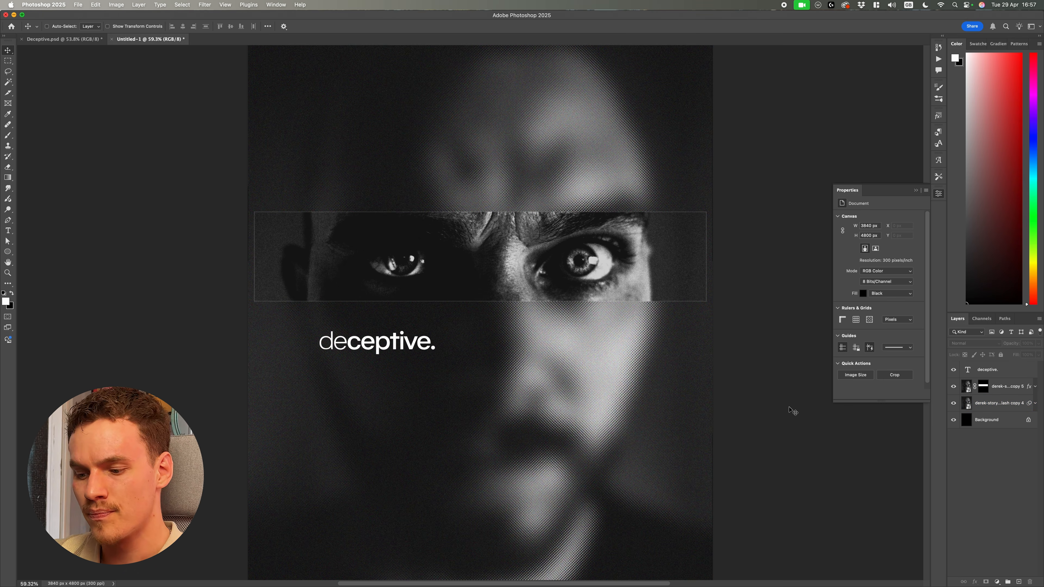
# Draw a paragraph text box in the column beside the "deceptive." title and fill it with the verse beginning "What you see is borrowed."
pyautogui.press('super+0')
pyautogui.press('super+semicolon')
pyautogui.click(468, 360)
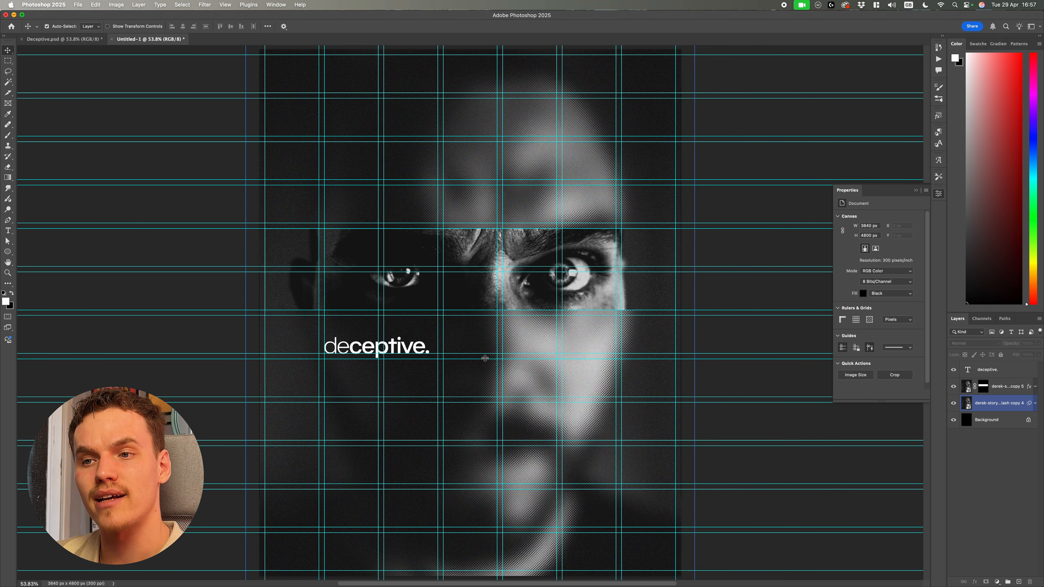
pyautogui.scroll(5, 452, 349)
pyautogui.press('t')
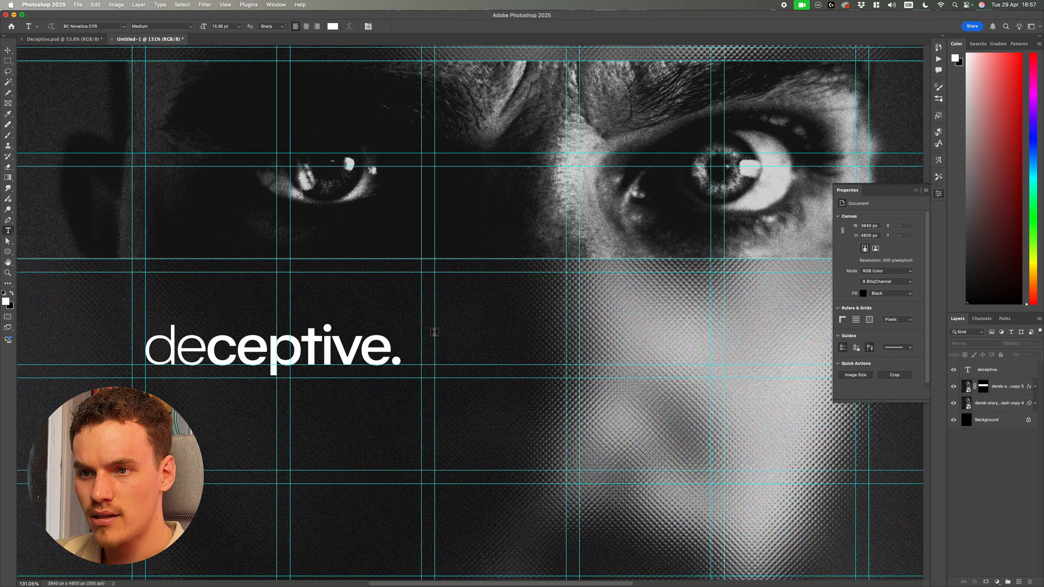
pyautogui.moveTo(434, 322); pyautogui.dragTo(566, 365)
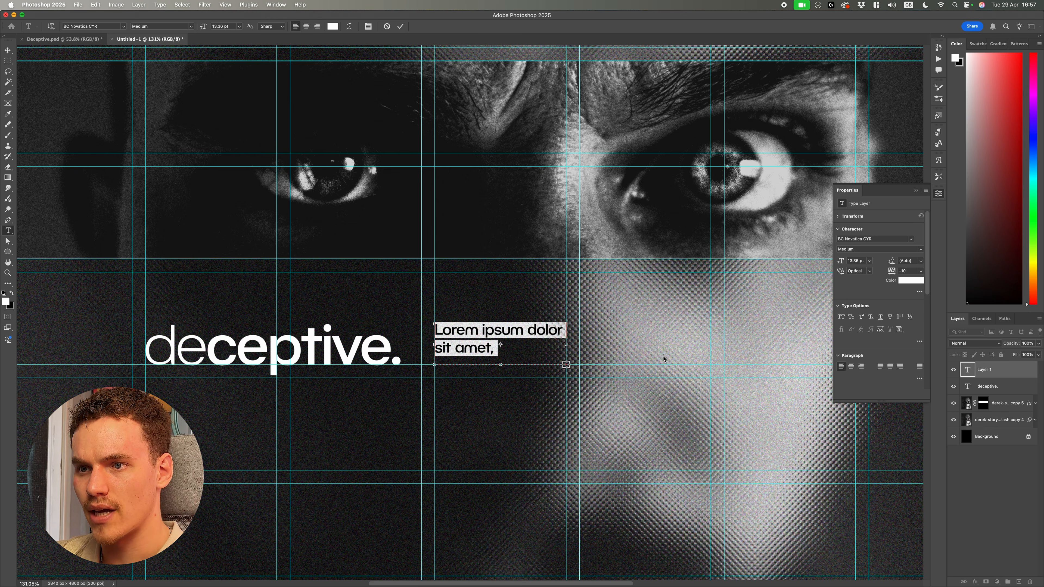
pyautogui.press('super+Tab')
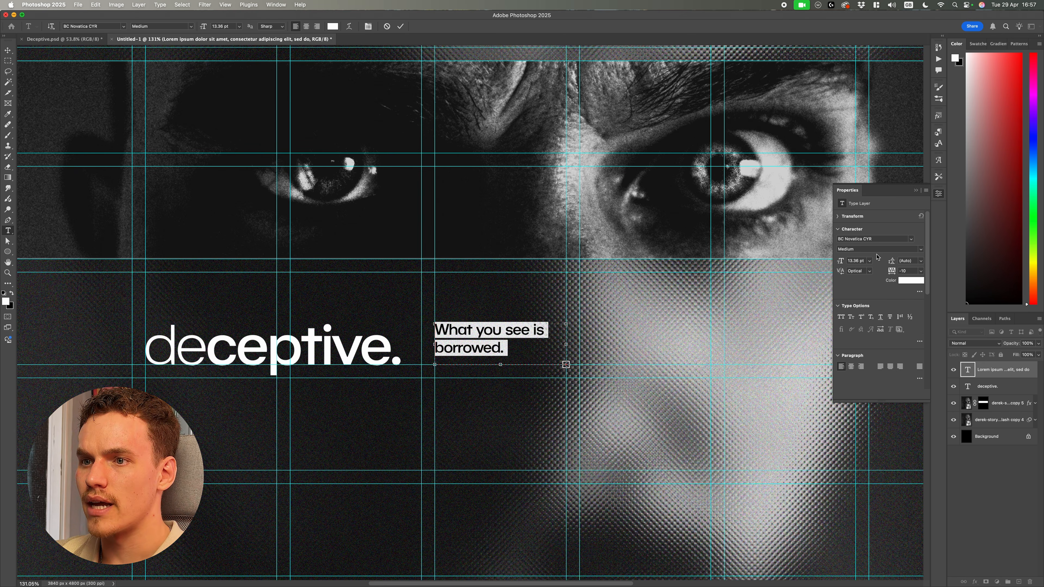
# Extend the verse's text box downward and set the text in Helvetica Now Display Regular, all caps, 6 pt
pyautogui.moveTo(500, 362); pyautogui.dragTo(519, 467)
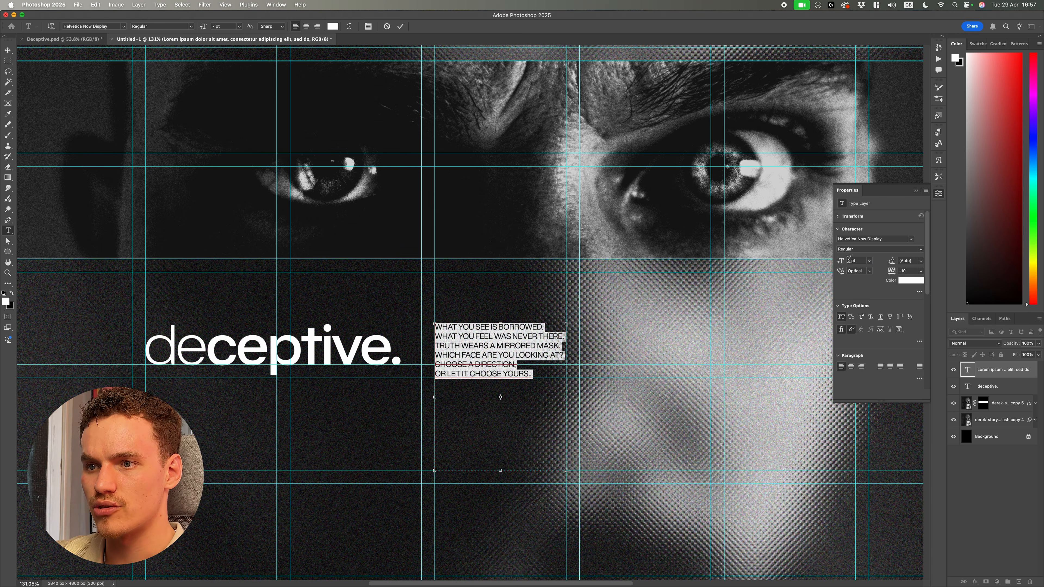
pyautogui.scroll(-5, 607, 280)
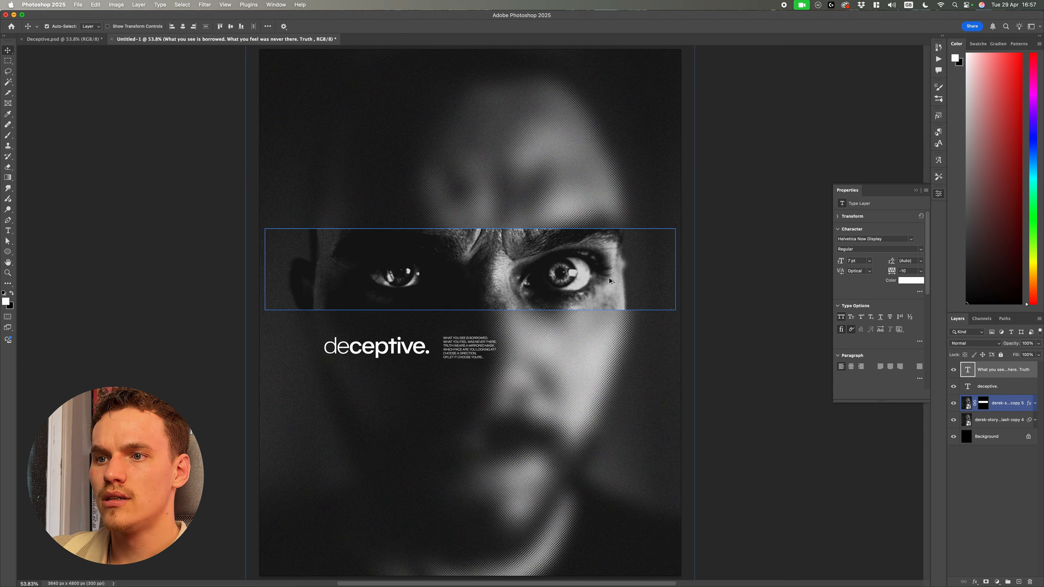
pyautogui.scroll(-5, 617, 290)
pyautogui.scroll(10, 538, 321)
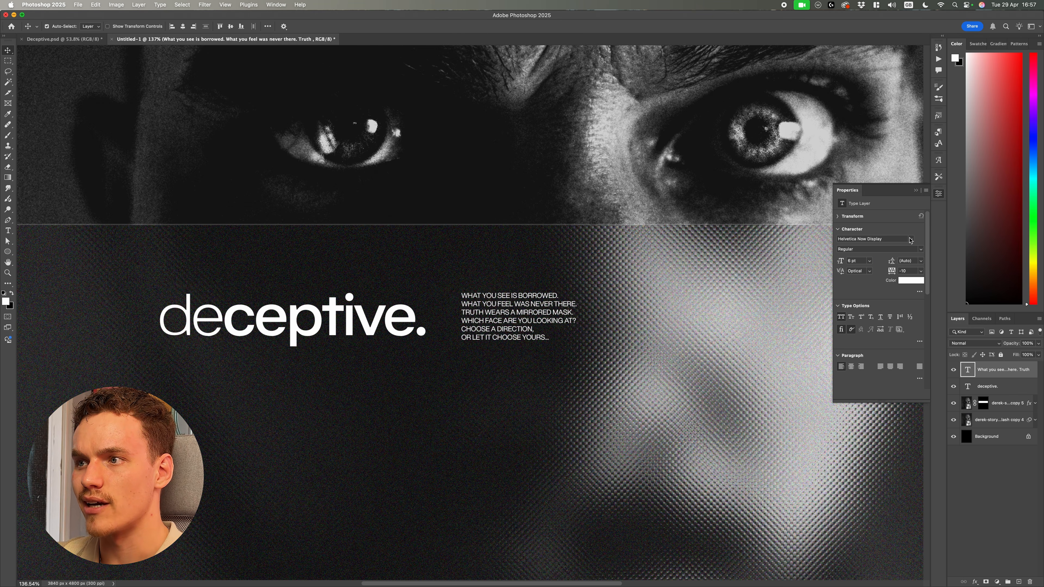
pyautogui.scroll(6, 537, 334)
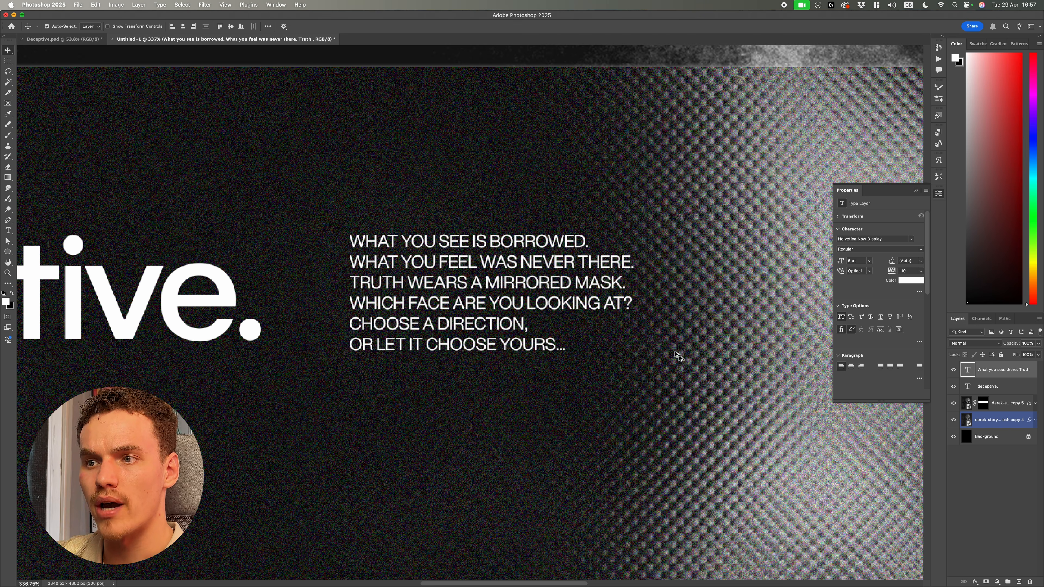
pyautogui.scroll(-7, 661, 343)
pyautogui.press('super+0')
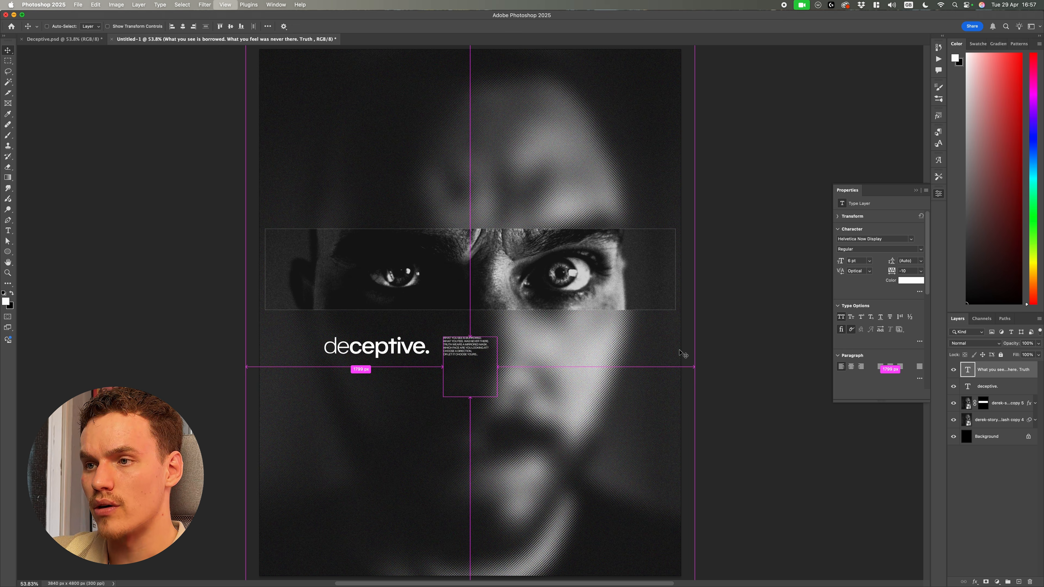
pyautogui.scroll(3, 466, 351)
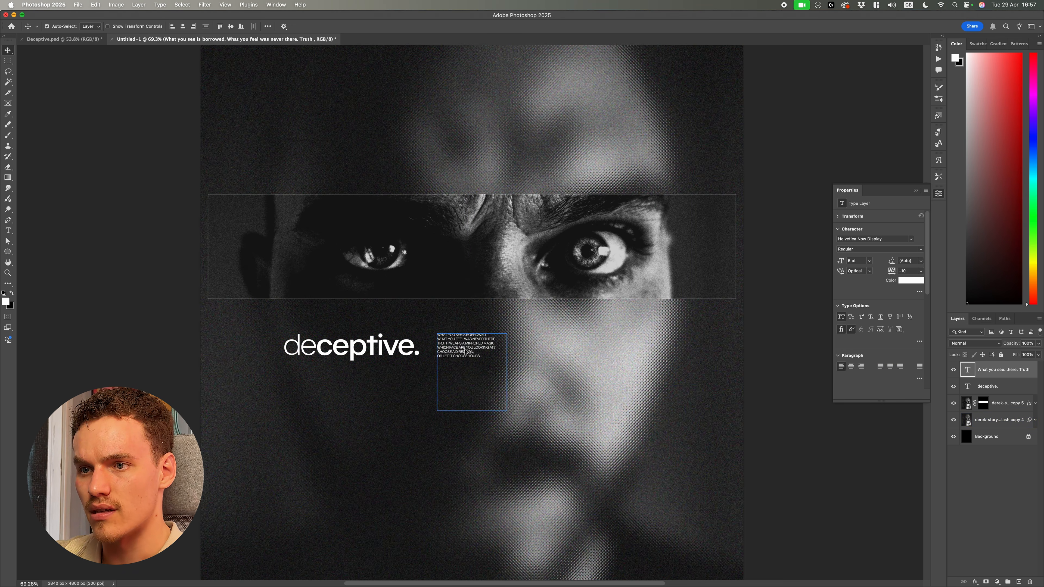
# Shorten the verse's text box to fit its six lines and move it down to the row guide below the title
pyautogui.scroll(5, 466, 351)
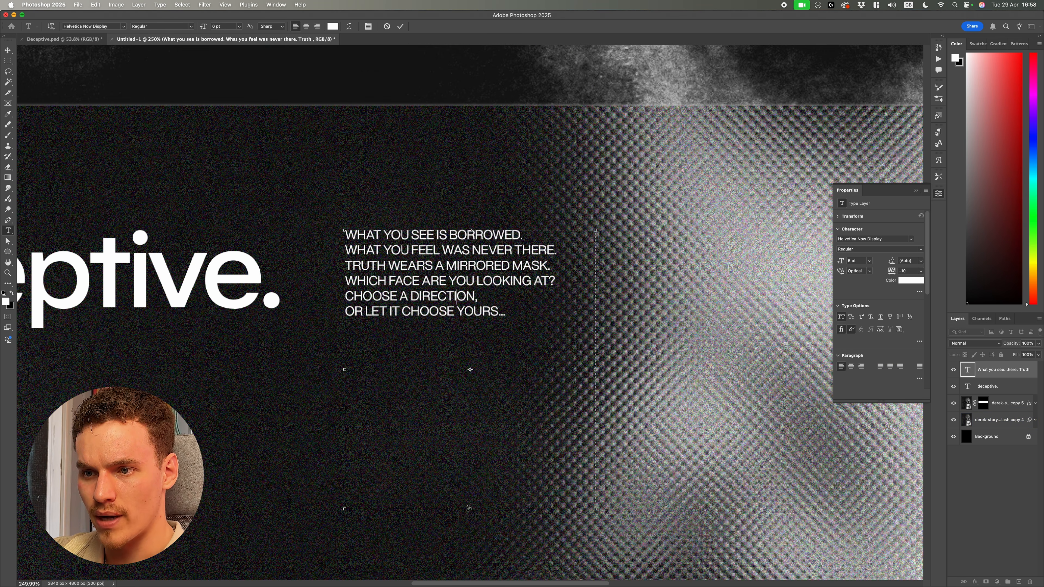
pyautogui.moveTo(468, 509); pyautogui.dragTo(502, 341)
pyautogui.scroll(-4, 531, 316)
pyautogui.press('super+Return')
pyautogui.press('v')
pyautogui.press('super+;')
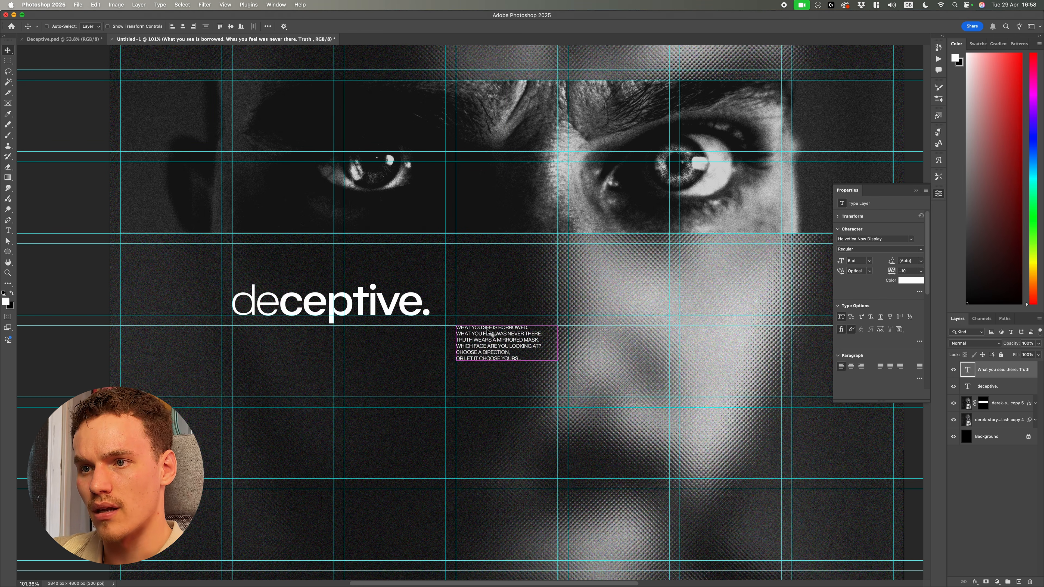
# Check the placement of the title and verse on the poster with the guides hidden
pyautogui.press('super+;')
pyautogui.scroll(-4, 502, 342)
pyautogui.click(506, 353)
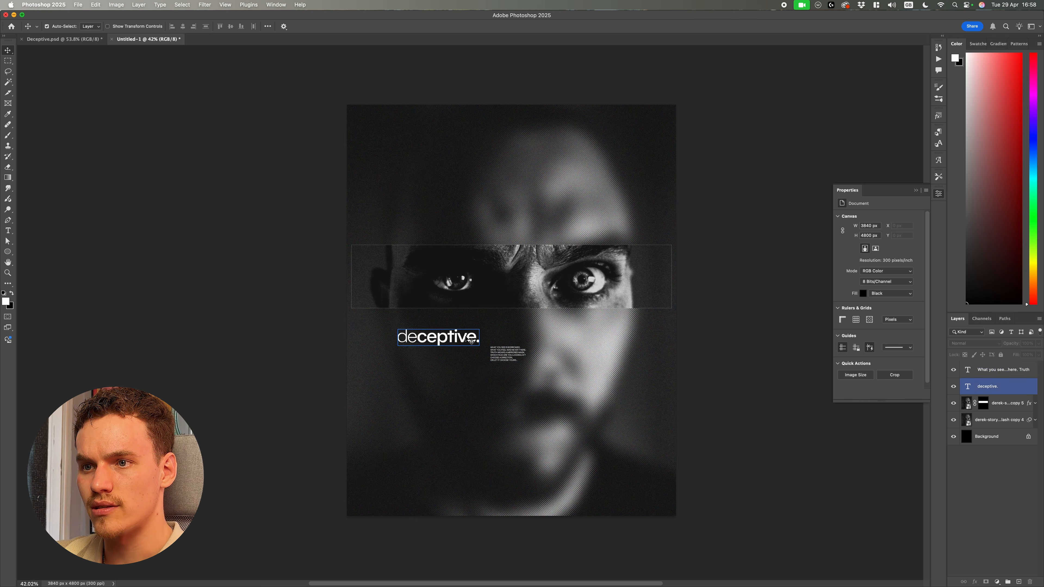
pyautogui.scroll(1, 508, 353)
pyautogui.scroll(4, 507, 353)
pyautogui.hscroll(1, 510, 353)
pyautogui.scroll(-4, 517, 355)
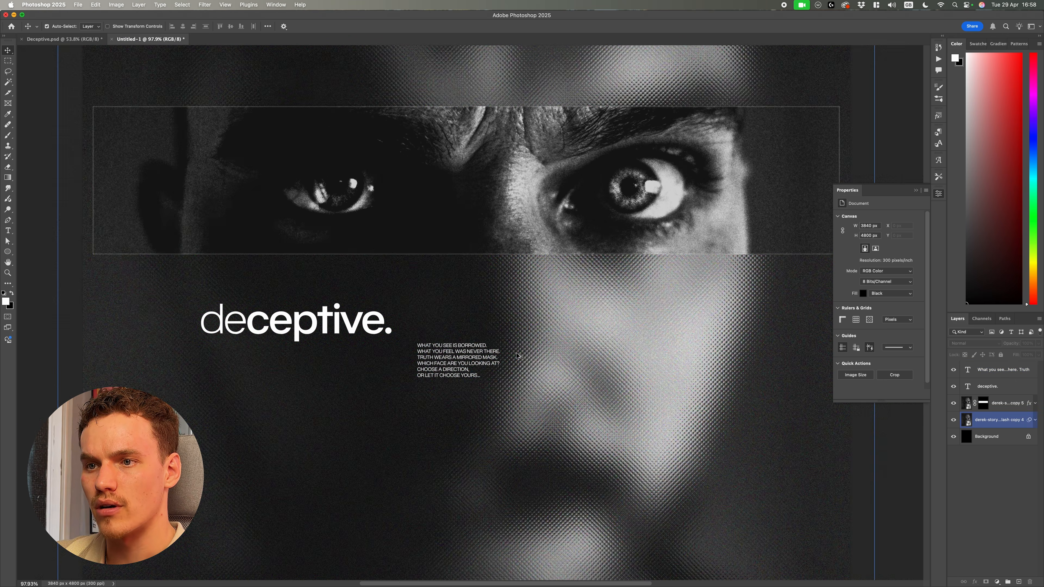
# Duplicate the verse into the next column and replace its text with "Behind the stillness, something shifts. But only when you're not looking."
pyautogui.press('super+;')
pyautogui.scroll(4, 594, 373)
pyautogui.moveTo(426, 346); pyautogui.dragTo(573, 347)
pyautogui.scroll(-2, 533, 361)
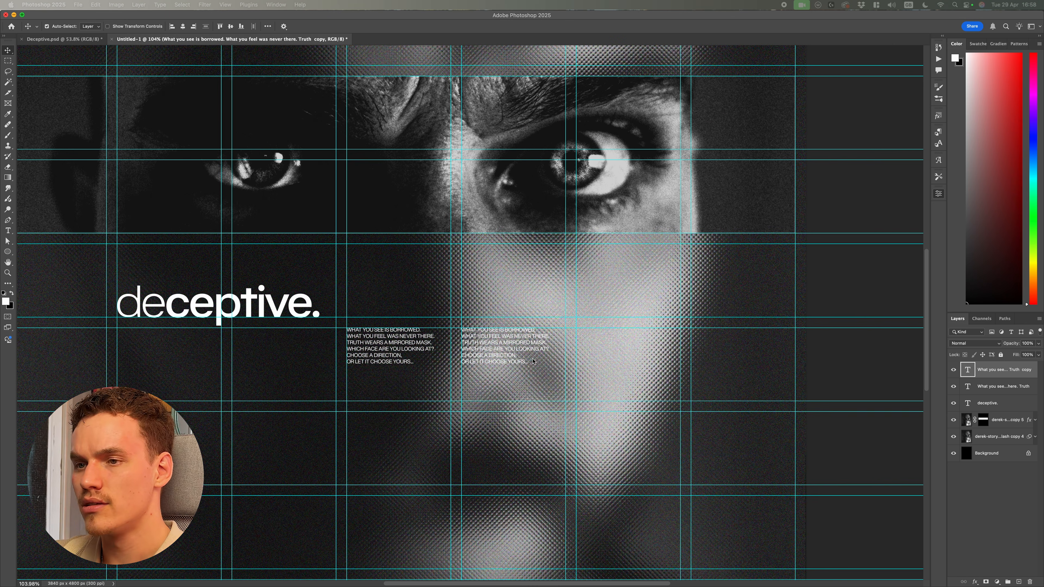
pyautogui.doubleClick(505, 349)
pyautogui.write("BEHIND THE STILLNESS, SOMETHING SHIFTS. BUT ONLY WHEN YOU'RE NOT LOOKING.")
pyautogui.click(730, 380)
# Shorten the "Behind the stillness" text box so it fits its three lines
pyautogui.scroll(5, 498, 345)
pyautogui.press('t')
pyautogui.moveTo(543, 340); pyautogui.dragTo(388, 336)
pyautogui.press('Escape')
pyautogui.press('v')
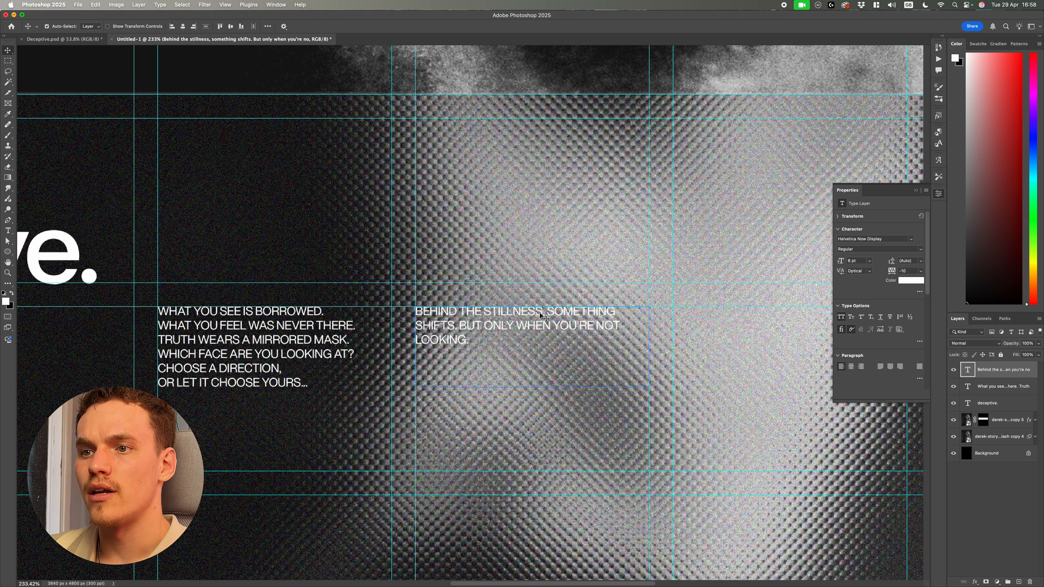
pyautogui.doubleClick(550, 311)
pyautogui.doubleClick(569, 326)
pyautogui.press('Escape')
pyautogui.press('v')
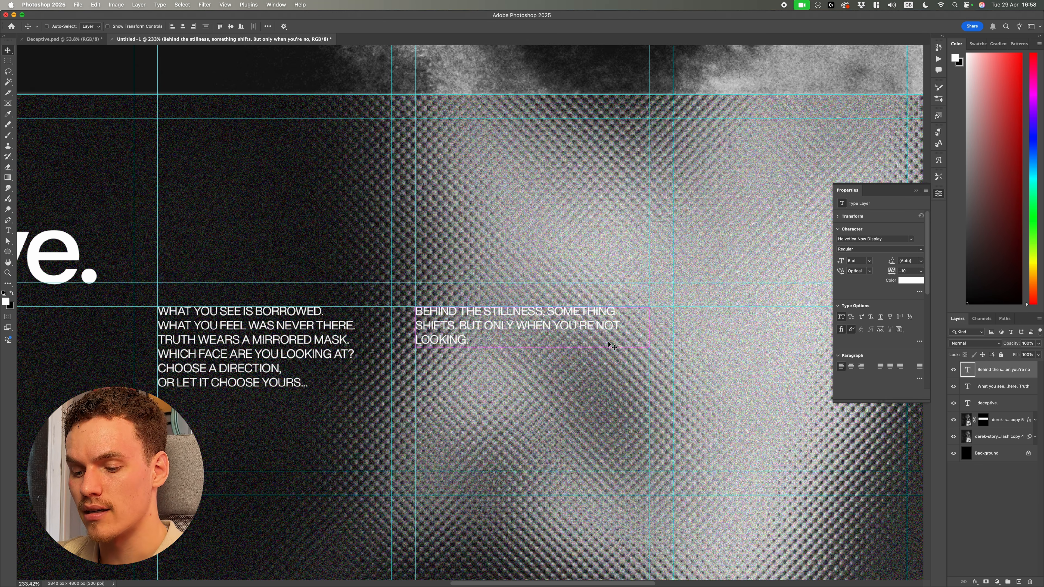
# Duplicate the "Behind the stillness" block below itself and change the copy to "It speaks in silence. Louder than you'd dare to believe."
pyautogui.moveTo(567, 326); pyautogui.dragTo(542, 401)
pyautogui.press('t')
pyautogui.click(563, 402)
pyautogui.press('super+a')
pyautogui.write("IT SPEAKS IN SILENCE. LOUDER THAN YOU'D DARE TO BELIEVE.")
pyautogui.press('Escape')
pyautogui.scroll(-5, 570, 394)
pyautogui.press('v')
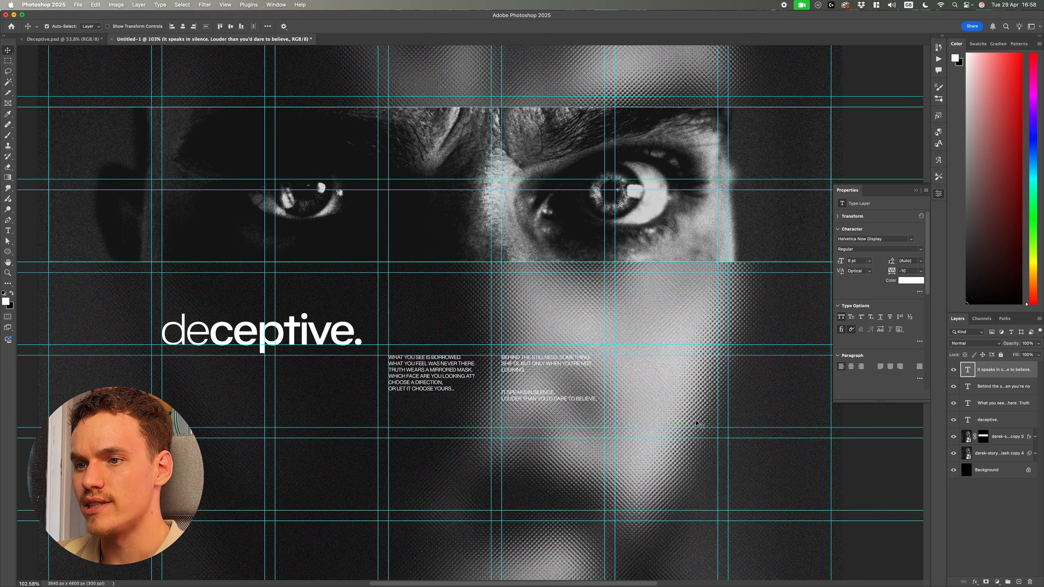
# Add another duplicated text block in the third text column reading "The familiar shape... was never meant to fit."
pyautogui.press('super+0')
pyautogui.press('super+semicolon')
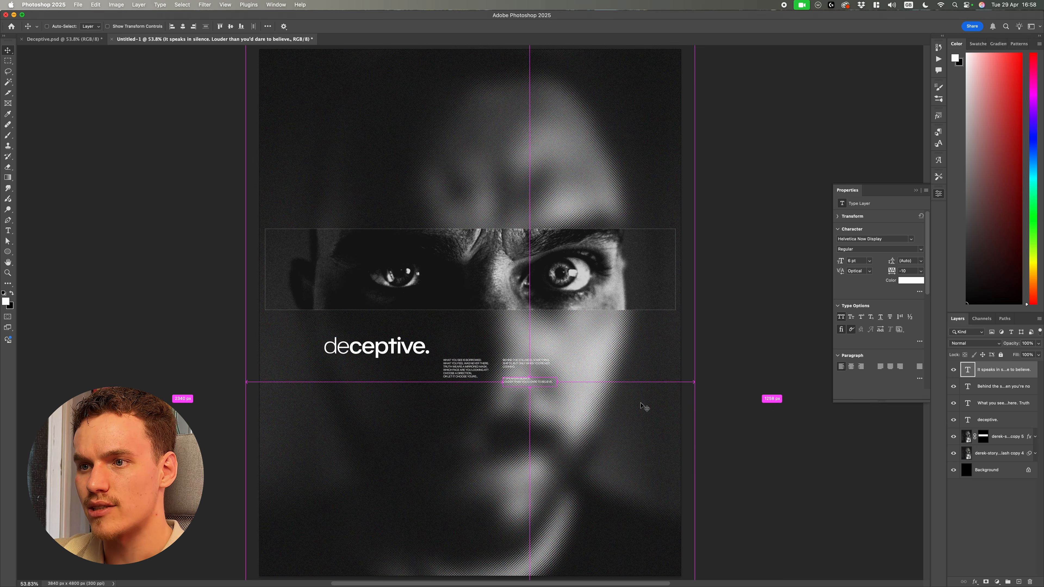
pyautogui.moveTo(421, 369); pyautogui.dragTo(564, 370)
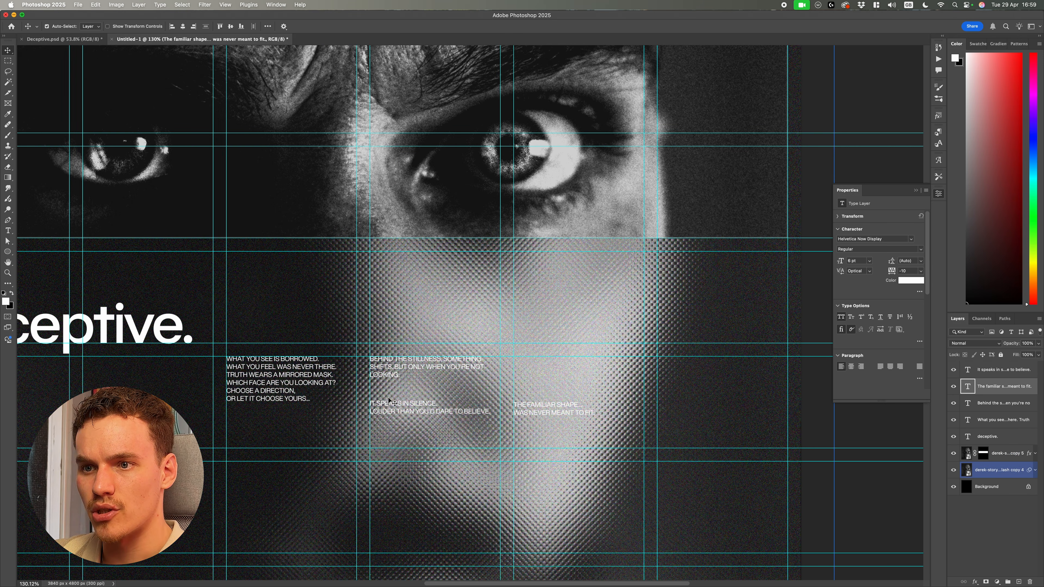
# Move "It speaks in silence" to the top of the third text column and place "The familiar shape" just below it
pyautogui.moveTo(422, 402); pyautogui.dragTo(543, 362)
pyautogui.scroll(10, 547, 361)
pyautogui.scroll(-9, 537, 373)
pyautogui.moveTo(534, 418); pyautogui.dragTo(528, 404)
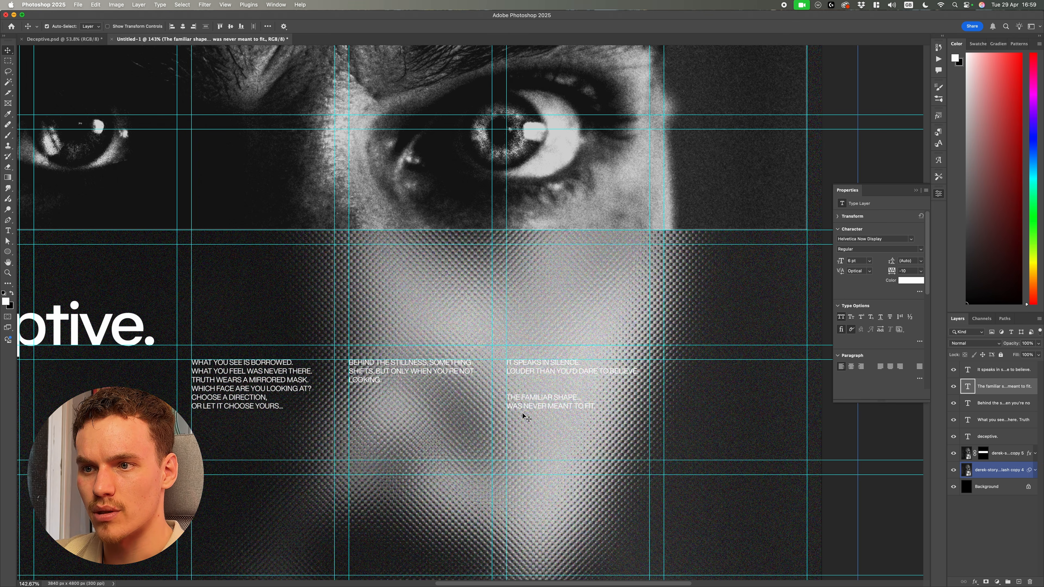
# Check the third column's text blocks and the whole poster layout with the guides hidden
pyautogui.doubleClick(557, 407)
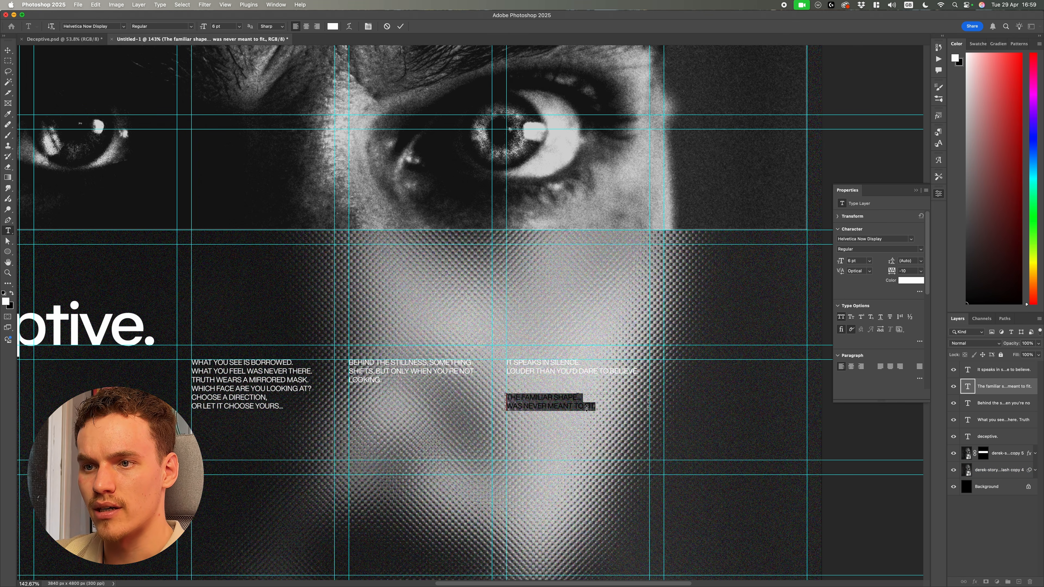
pyautogui.scroll(2, 577, 375)
pyautogui.doubleClick(577, 374)
pyautogui.scroll(-2, 770, 378)
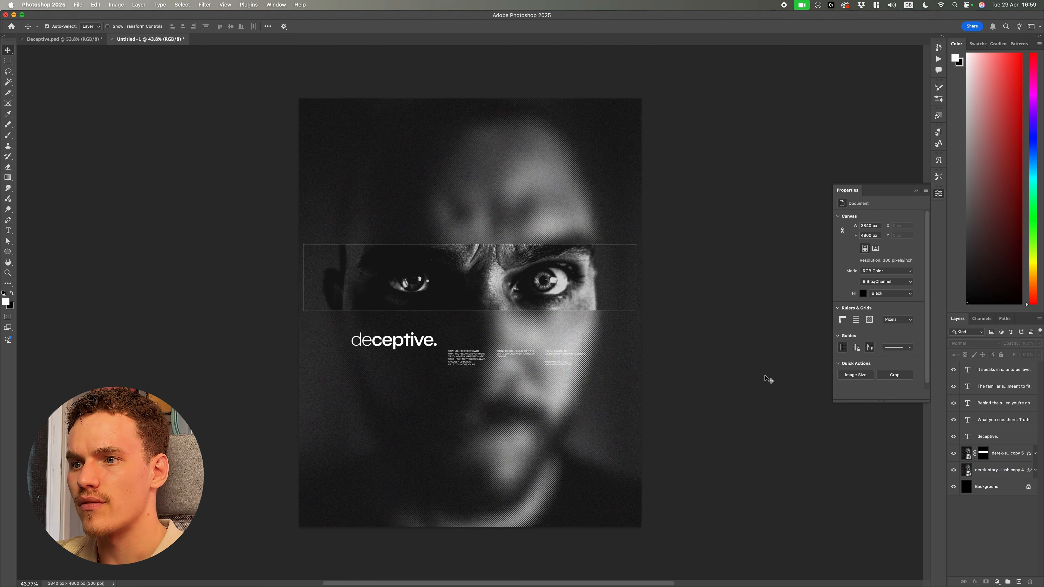
pyautogui.scroll(-2, 769, 378)
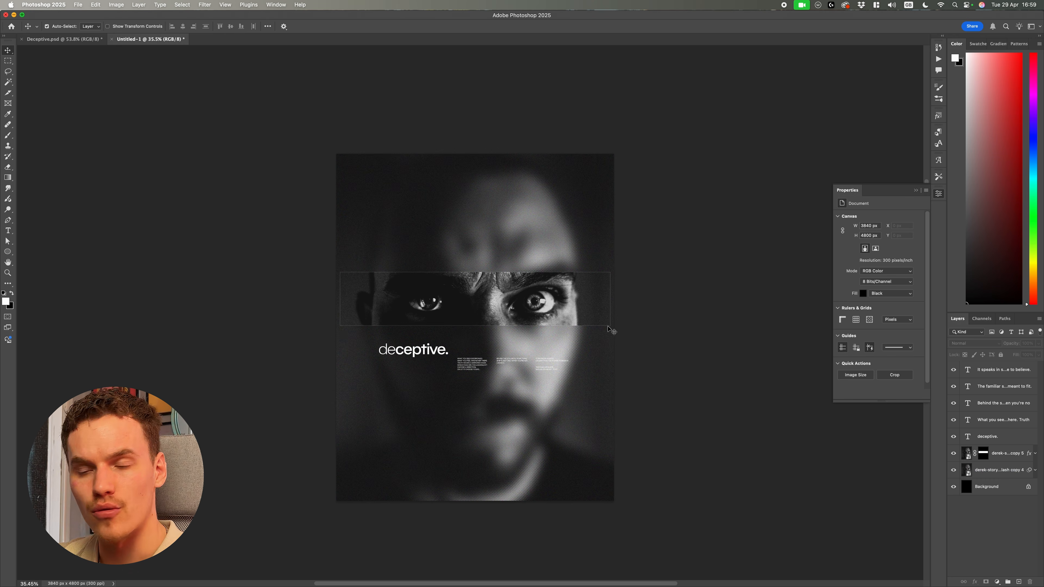
pyautogui.scroll(5, 519, 362)
pyautogui.scroll(5, 601, 368)
pyautogui.scroll(-2, 636, 362)
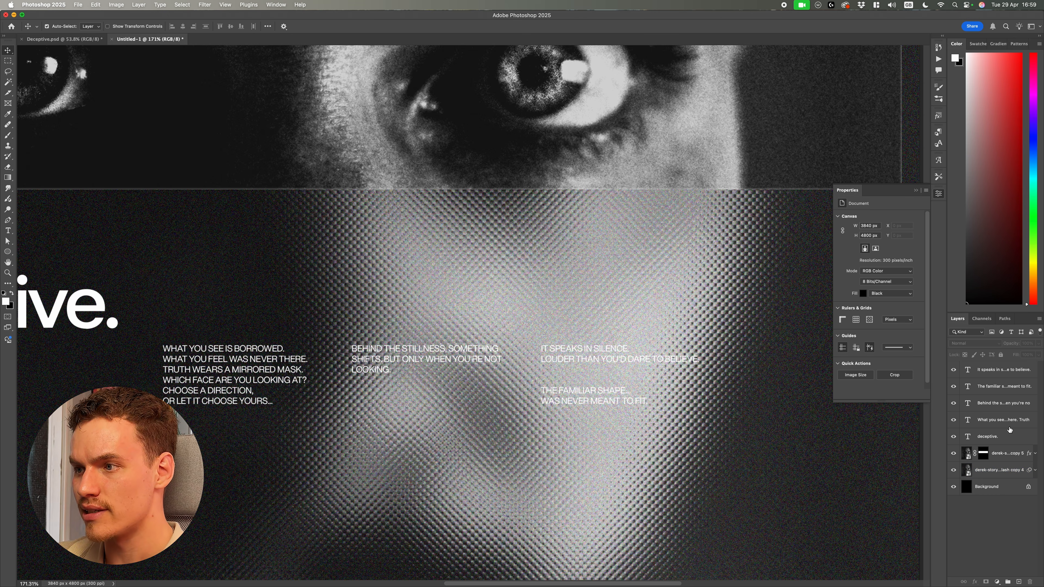
# Group the four small text layers, from "What you see" up to "It speaks in silence"
pyautogui.click(991, 422)
pyautogui.click(953, 422)
pyautogui.click(954, 422)
pyautogui.scroll(-5, 577, 388)
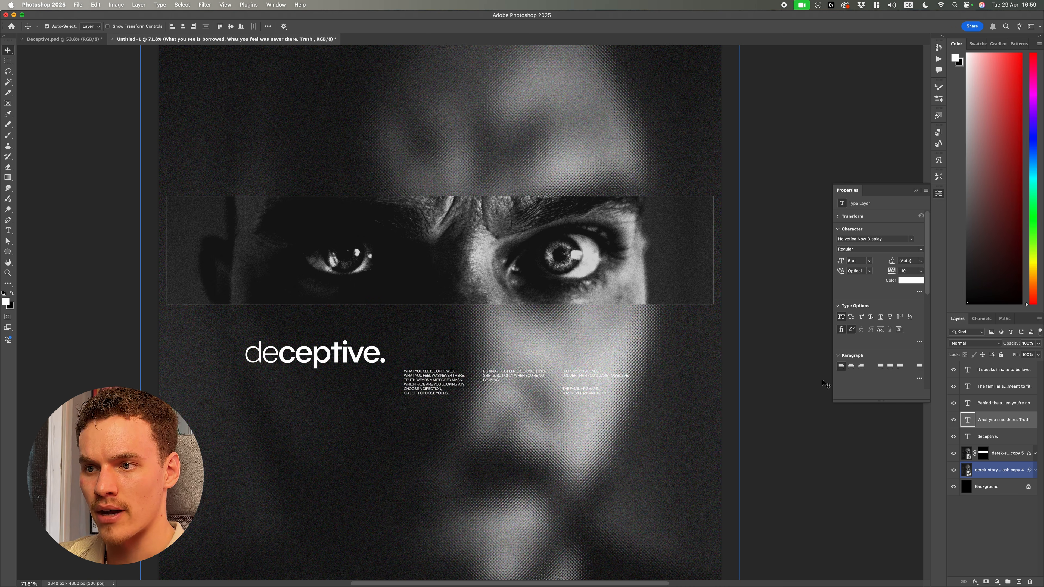
pyautogui.keyDown('shift'); pyautogui.click(1014, 372); pyautogui.keyUp('shift')
pyautogui.press('super+g')
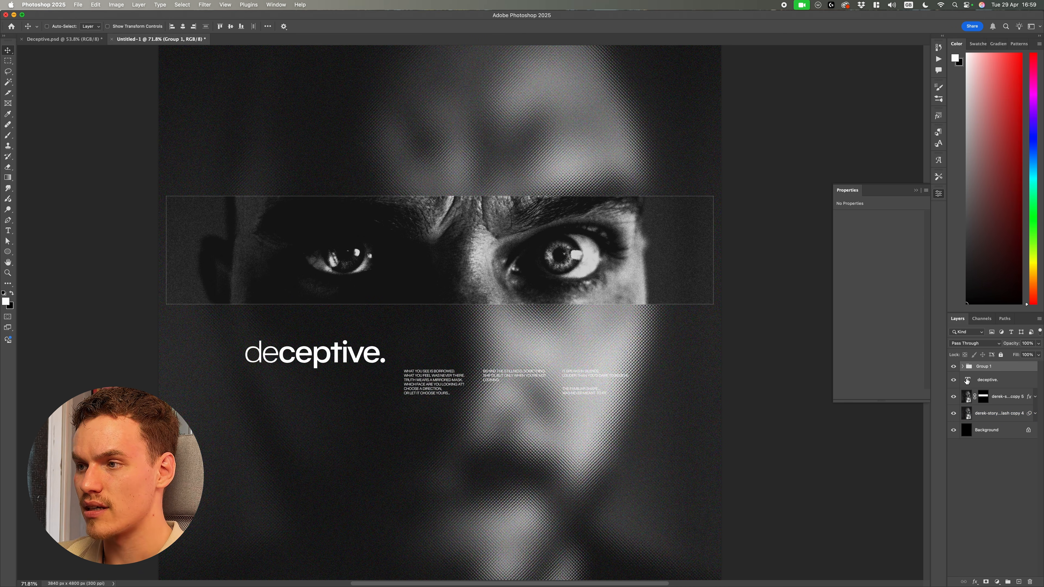
# Set the small-text group's blend mode to Color Dodge
pyautogui.click(985, 342)
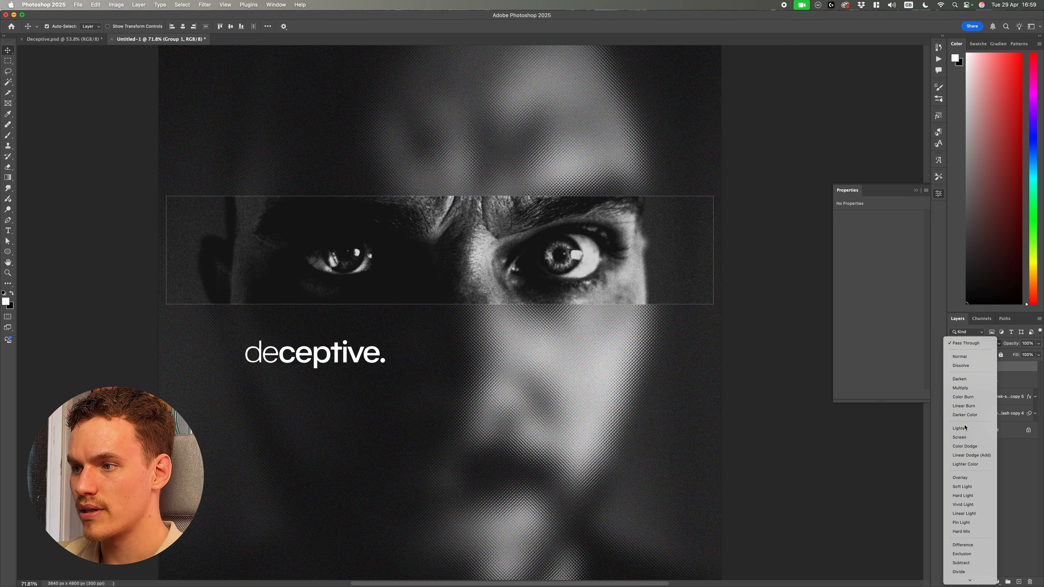
pyautogui.click(967, 447)
pyautogui.scroll(1, 512, 375)
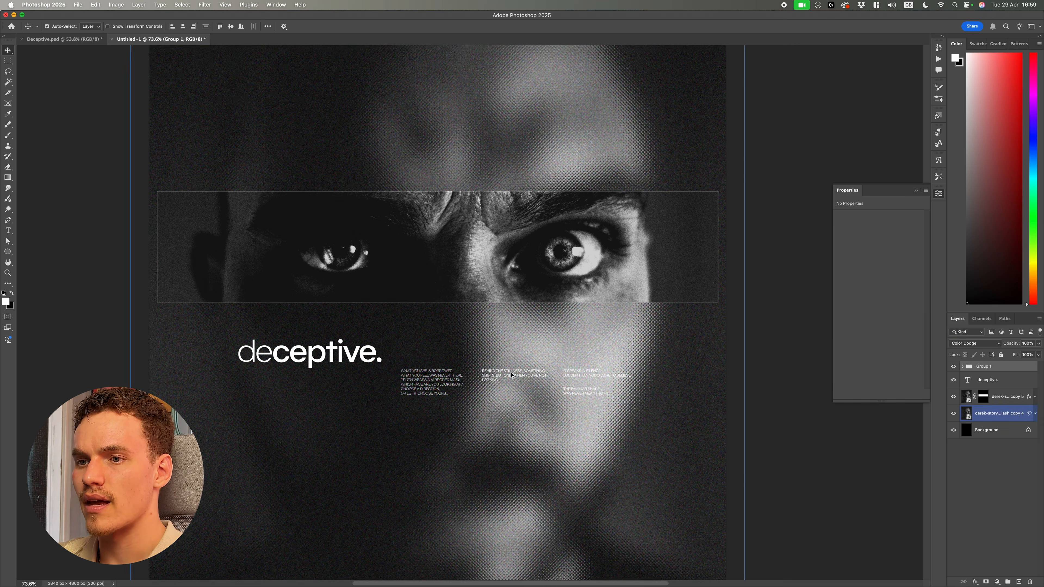
# Examine how the Color Dodge small text blends with the grain and glass texture, both close up and across the poster
pyautogui.scroll(10, 451, 376)
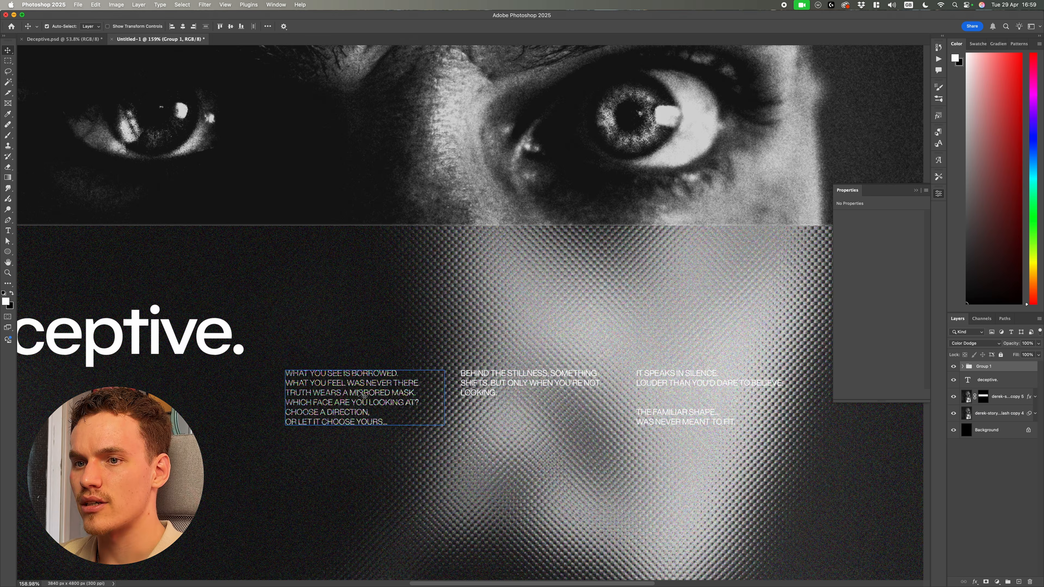
pyautogui.scroll(5, 401, 384)
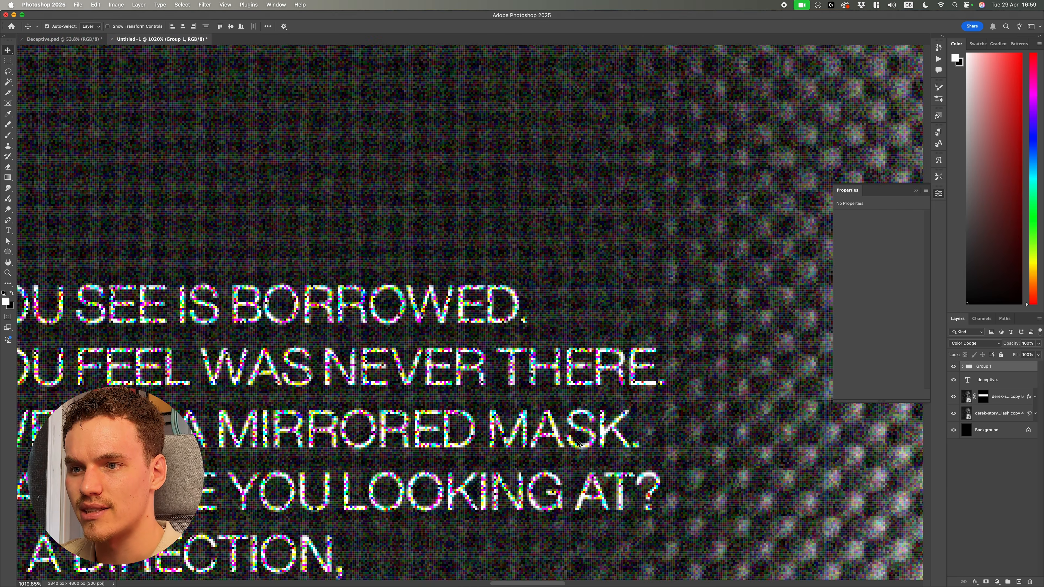
pyautogui.scroll(-15, 579, 443)
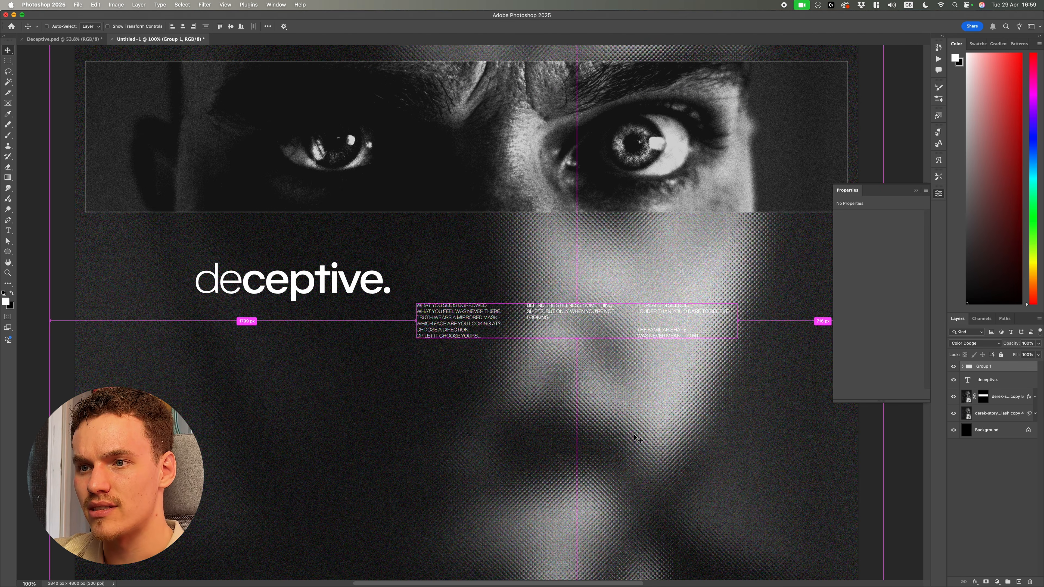
pyautogui.scroll(3, 637, 438)
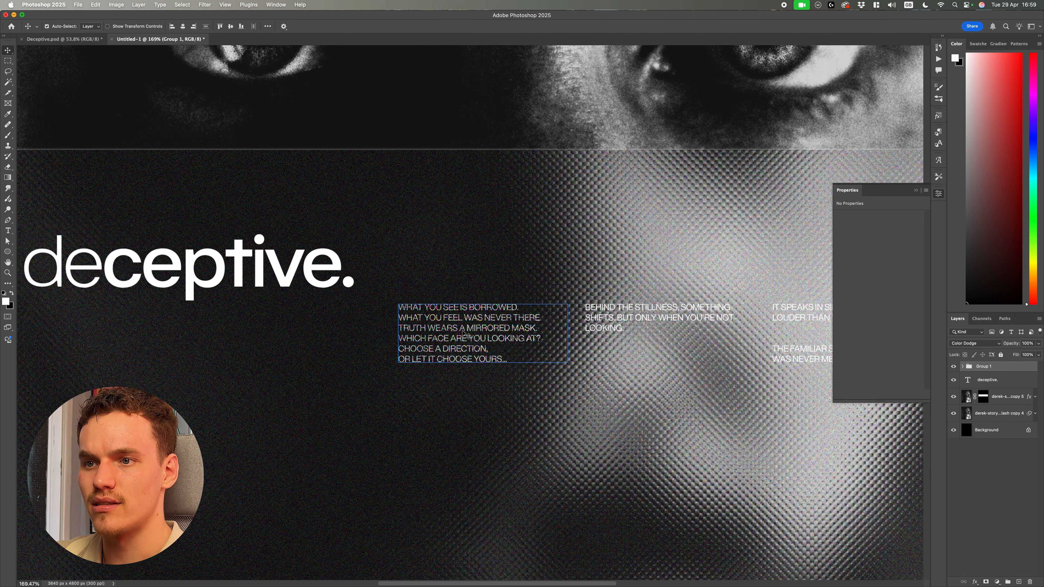
pyautogui.scroll(2, 616, 370)
pyautogui.hscroll(2, 628, 379)
pyautogui.press('super+minus')
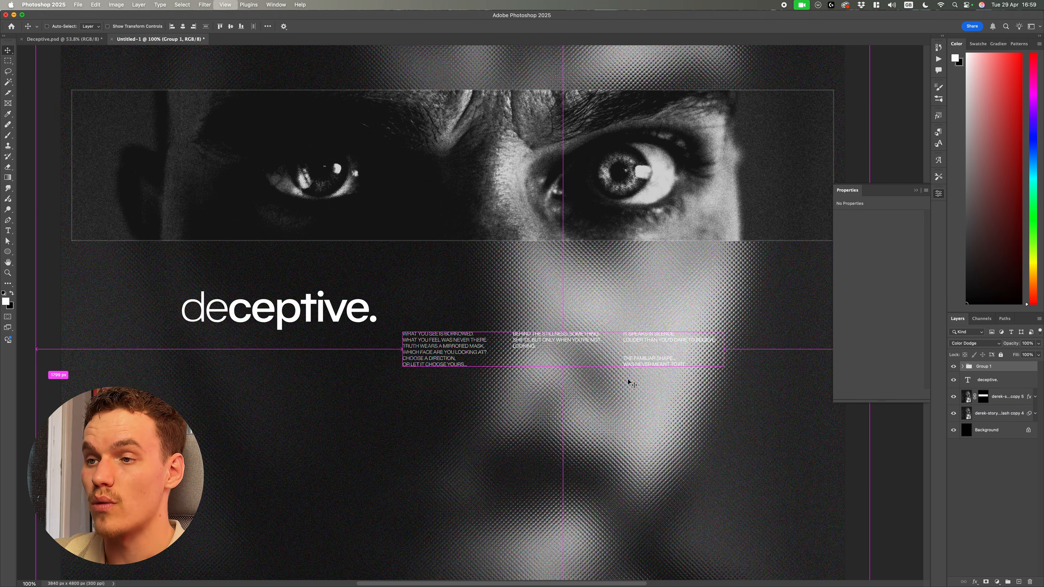
pyautogui.scroll(3, 650, 377)
pyautogui.hscroll(3, 660, 378)
pyautogui.scroll(-6, 659, 378)
pyautogui.scroll(4, 601, 409)
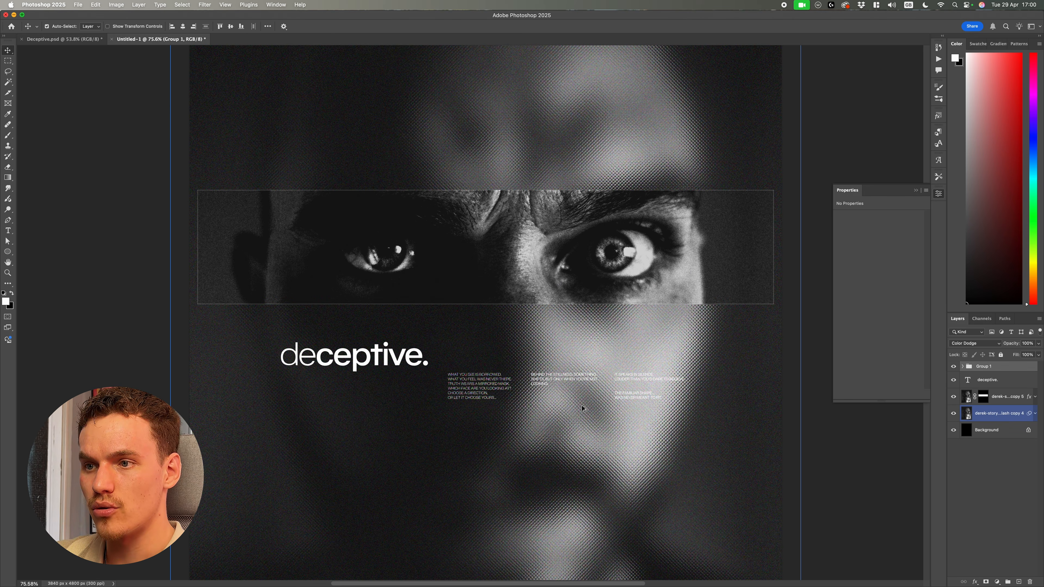
# Inspect the verse columns up close and look through the alternative blend modes for their group
pyautogui.scroll(5, 582, 406)
pyautogui.scroll(-5, 487, 365)
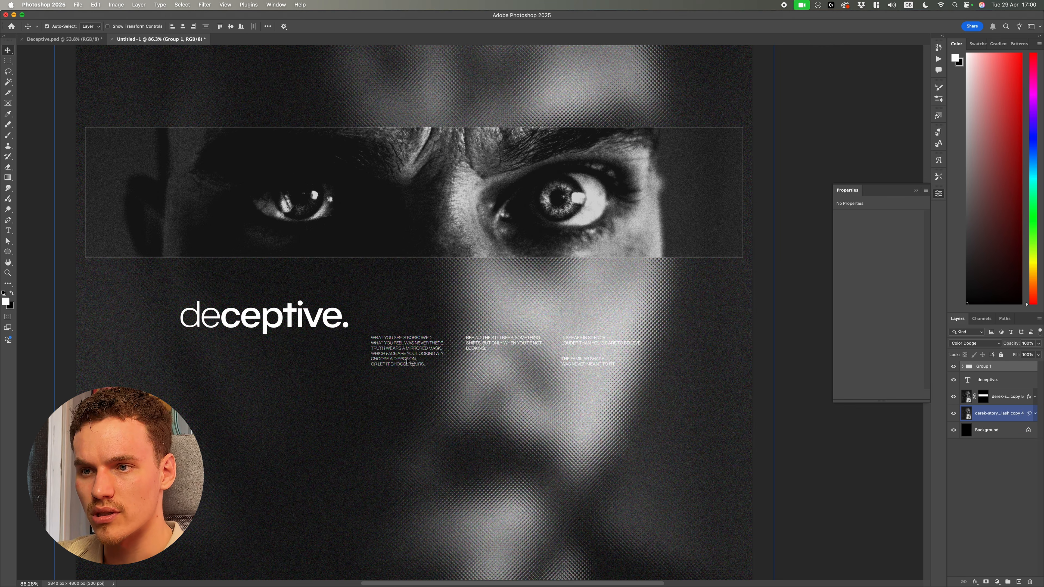
pyautogui.scroll(5, 430, 344)
pyautogui.scroll(-4, 610, 329)
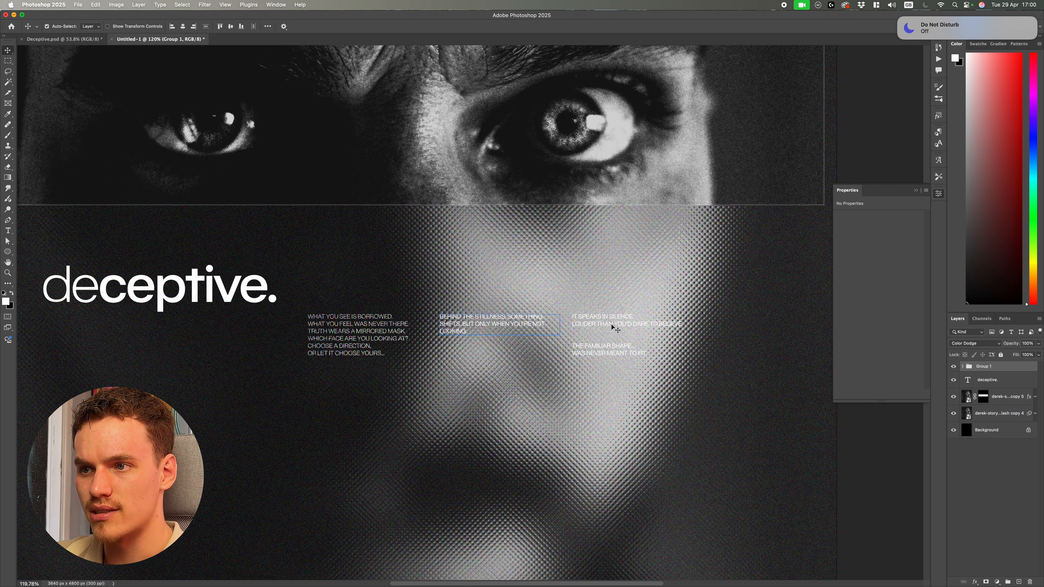
pyautogui.click(978, 345)
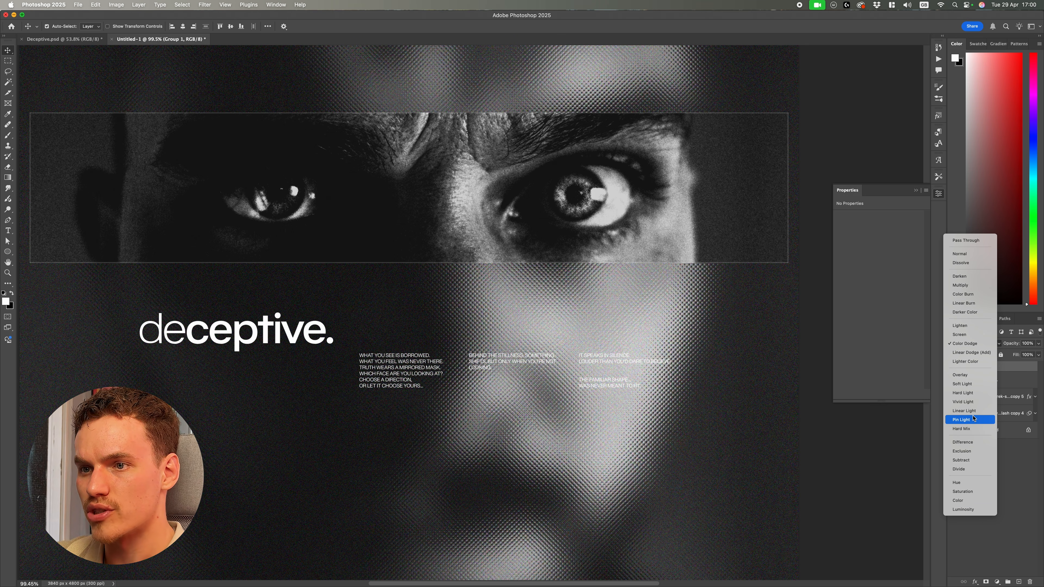
pyautogui.click(982, 346)
pyautogui.scroll(-2, 756, 387)
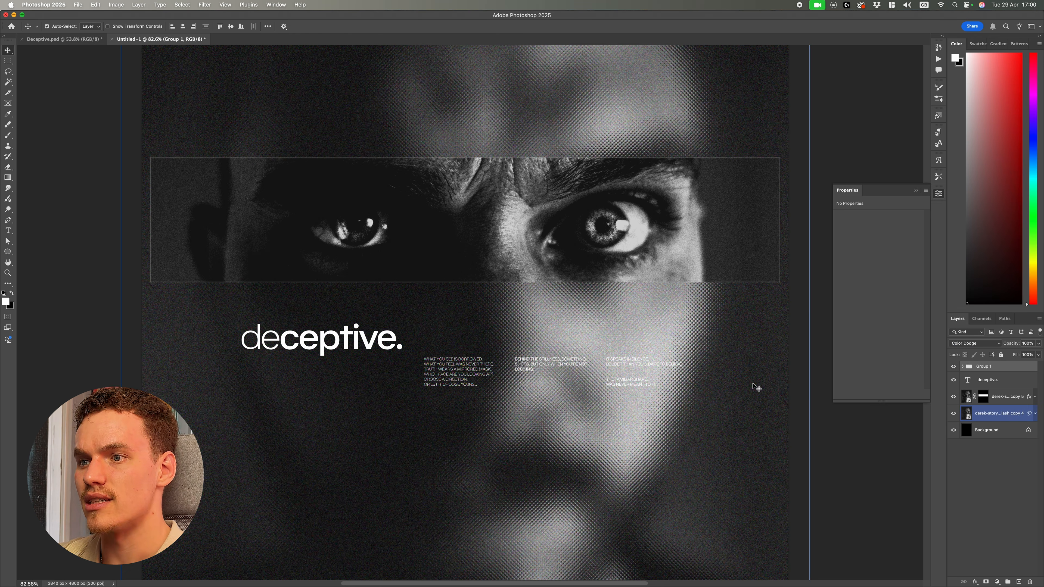
# Add the small label "DGH" under the title, aligned with the title's starting guide and the horizontal guide below it
pyautogui.scroll(2, 625, 325)
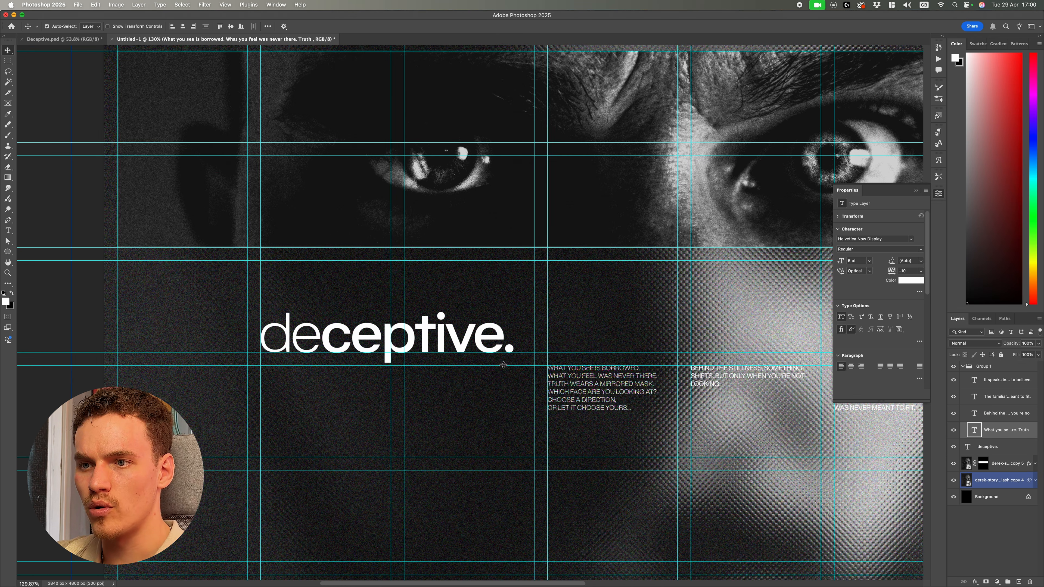
pyautogui.scroll(3, 403, 375)
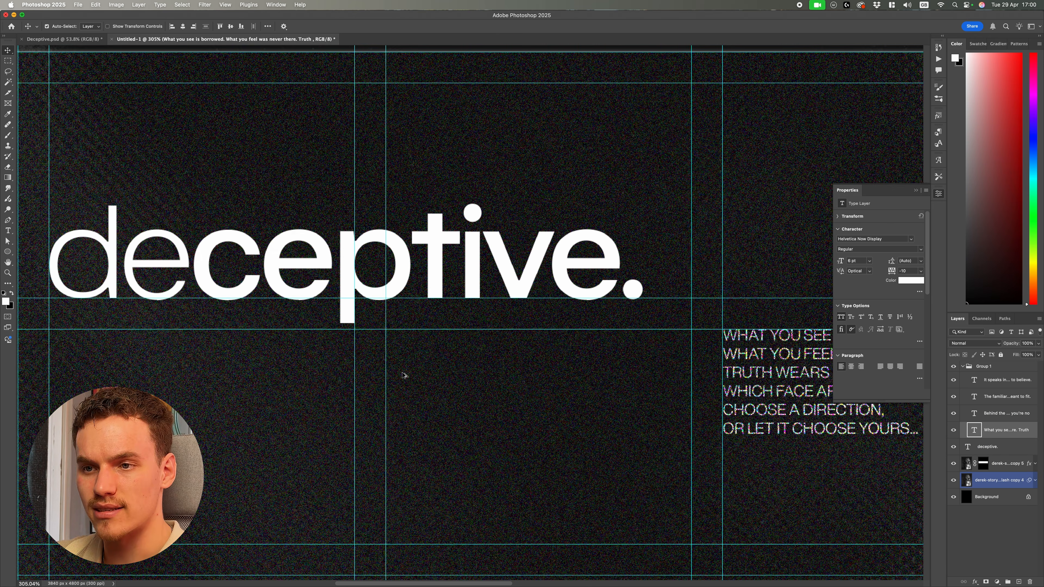
pyautogui.scroll(1, 405, 374)
pyautogui.press('t')
pyautogui.click(389, 358)
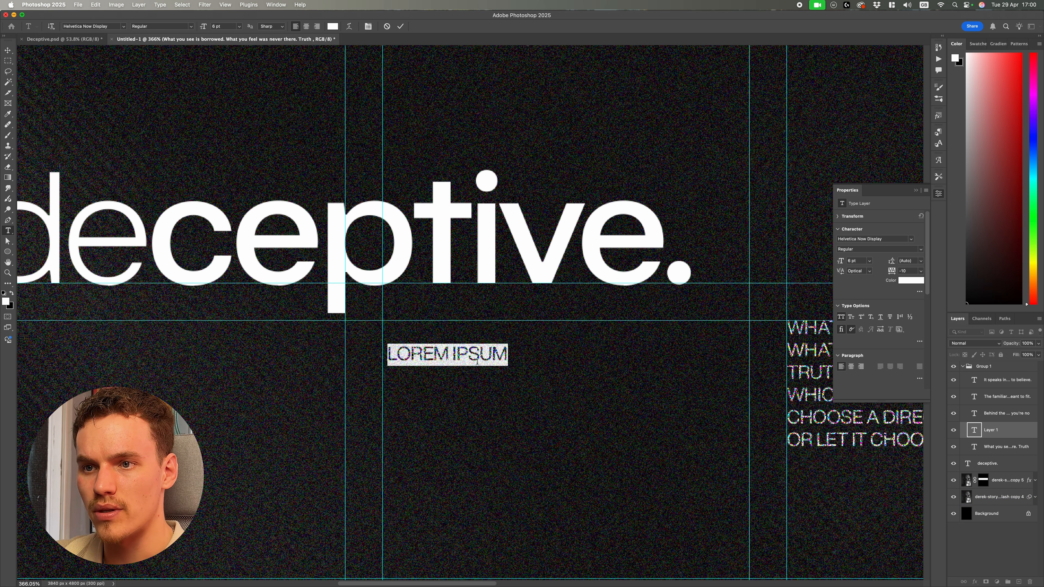
pyautogui.write('DGH')
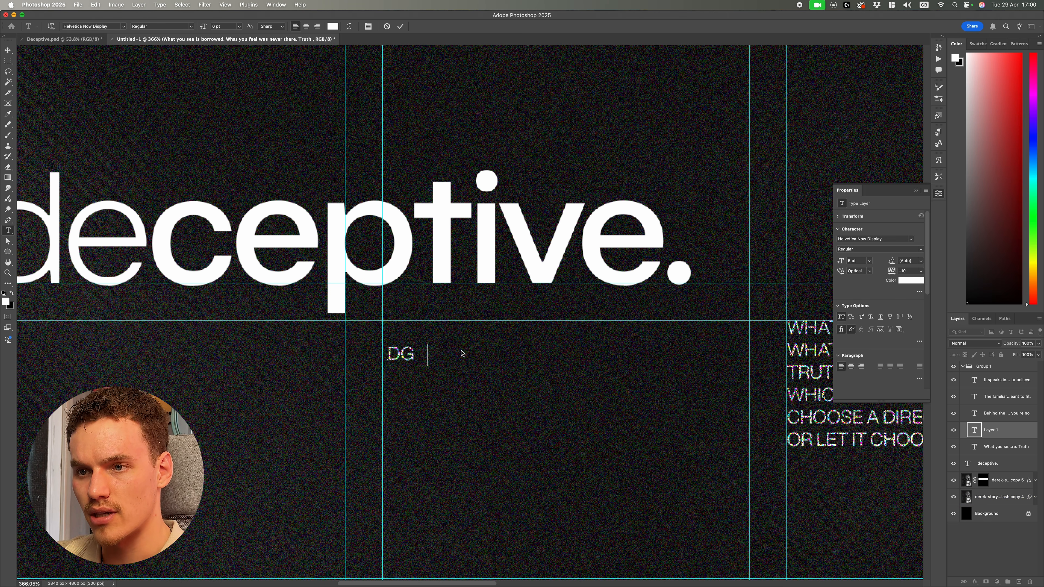
pyautogui.scroll(-1, 459, 355)
pyautogui.press('Escape')
pyautogui.press('v')
pyautogui.moveTo(500, 355); pyautogui.dragTo(173, 334)
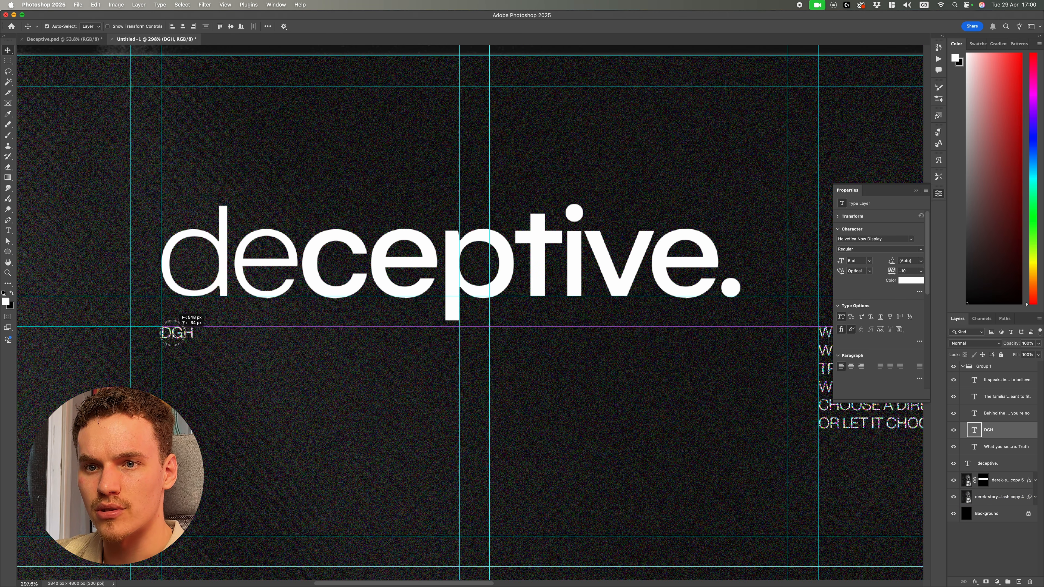
# Duplicate the "DGH" label along the same guide line and change the copy's text to "DECEPTIVE"
pyautogui.moveTo(173, 335); pyautogui.dragTo(173, 335)
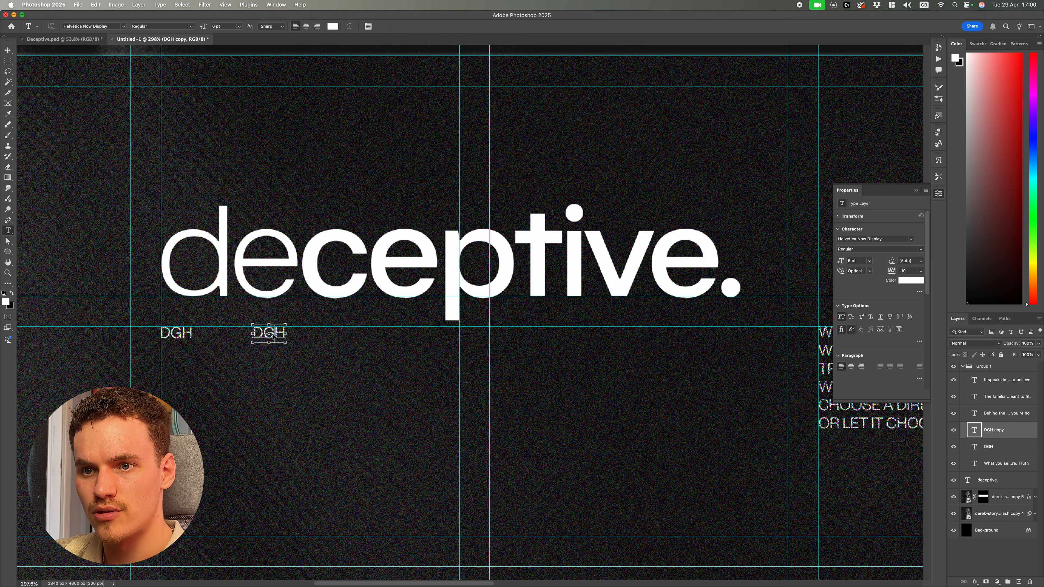
pyautogui.doubleClick(282, 335)
pyautogui.write('DECEPT')
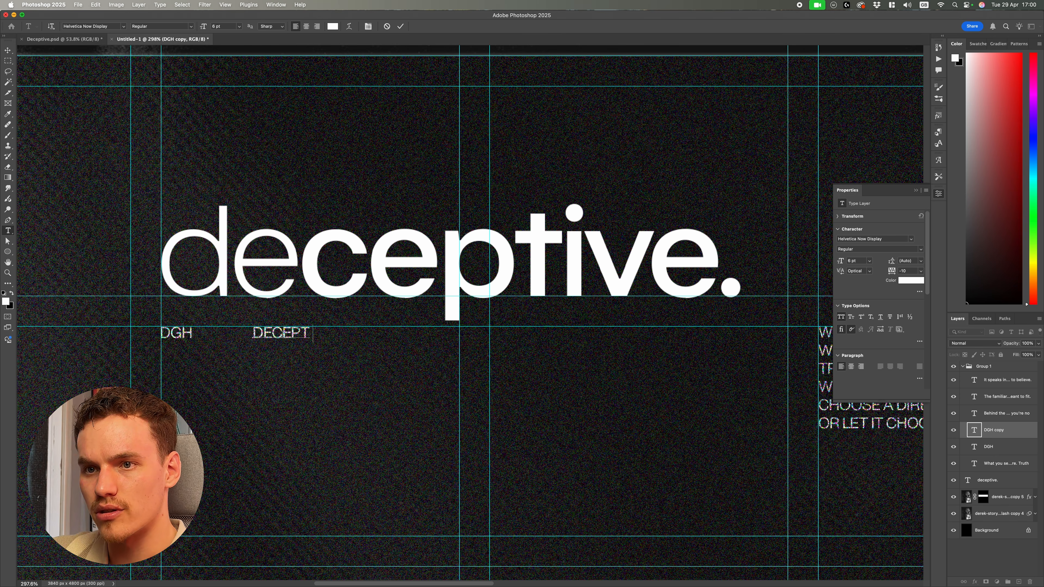
pyautogui.write('IVE')
pyautogui.press('Escape')
pyautogui.press('v')
# Duplicate the "DECEPTIVE" label further along the line under the title and change the copy's text to "DCPTV"
pyautogui.press('super+j')
pyautogui.moveTo(328, 338); pyautogui.dragTo(563, 335)
pyautogui.doubleClick(543, 336)
pyautogui.write('DCPTV')
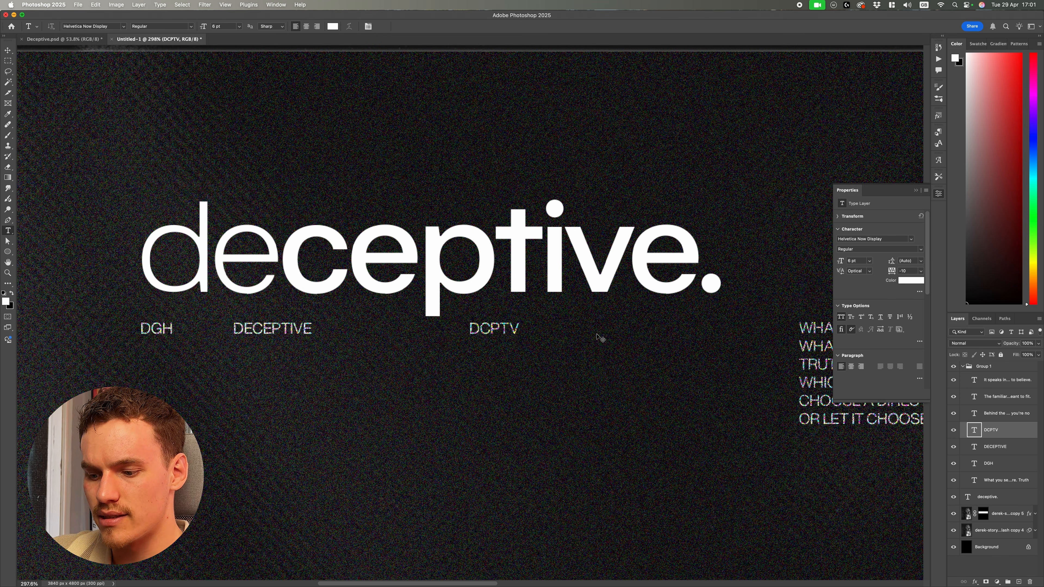
pyautogui.press('super+0')
pyautogui.press('v')
# Move the DGH, DECEPTIVE and DCPTV labels down together to line up with the last line of the first verse column
pyautogui.scroll(-2, 620, 338)
pyautogui.scroll(6, 451, 363)
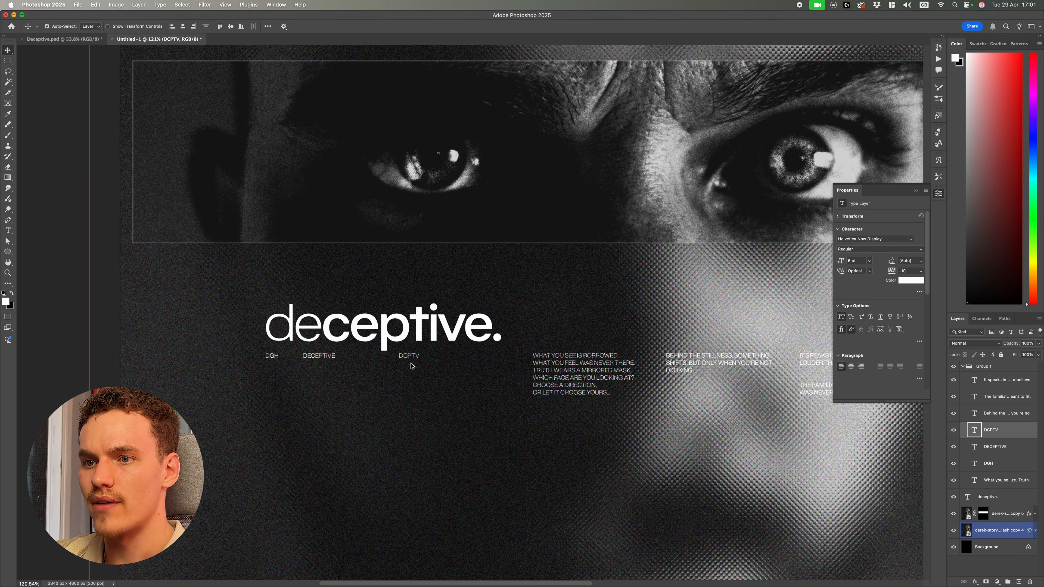
pyautogui.scroll(1, 413, 366)
pyautogui.hscroll(-3, 414, 366)
pyautogui.keyDown('shift'); pyautogui.click(1005, 466); pyautogui.keyUp('shift')
pyautogui.press('super+semicolon')
pyautogui.scroll(5, 535, 370)
pyautogui.moveTo(517, 402); pyautogui.dragTo(516, 427)
# Check the three labels' alignment and the whole poster layout, with the guides shown and hidden
pyautogui.hscroll(5, 789, 410)
pyautogui.scroll(-5, 664, 399)
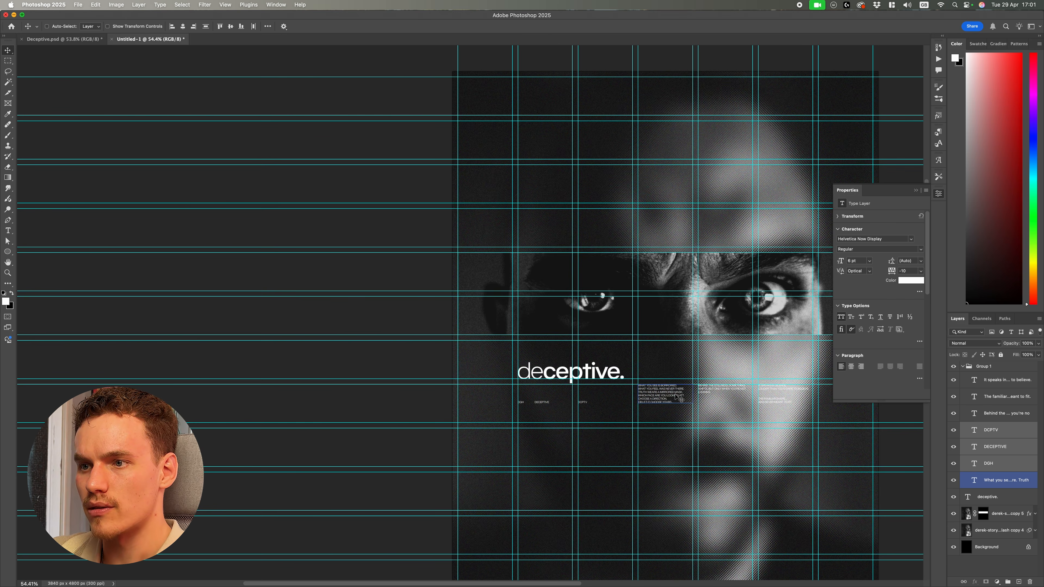
pyautogui.scroll(-4, 775, 432)
pyautogui.click(776, 434)
pyautogui.press('super+semicolon')
pyautogui.scroll(1, 729, 420)
pyautogui.scroll(3, 411, 344)
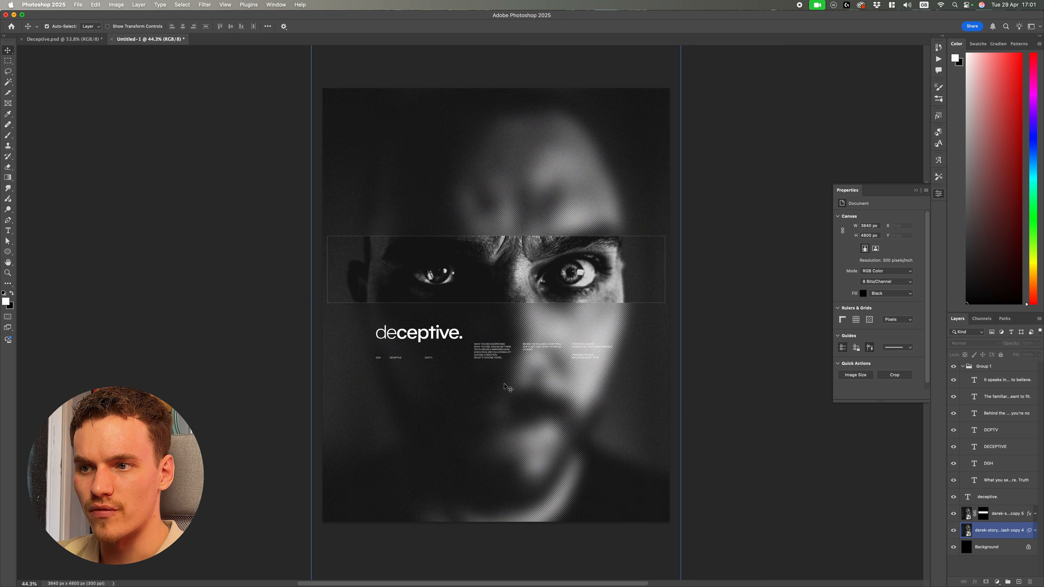
pyautogui.scroll(6, 428, 362)
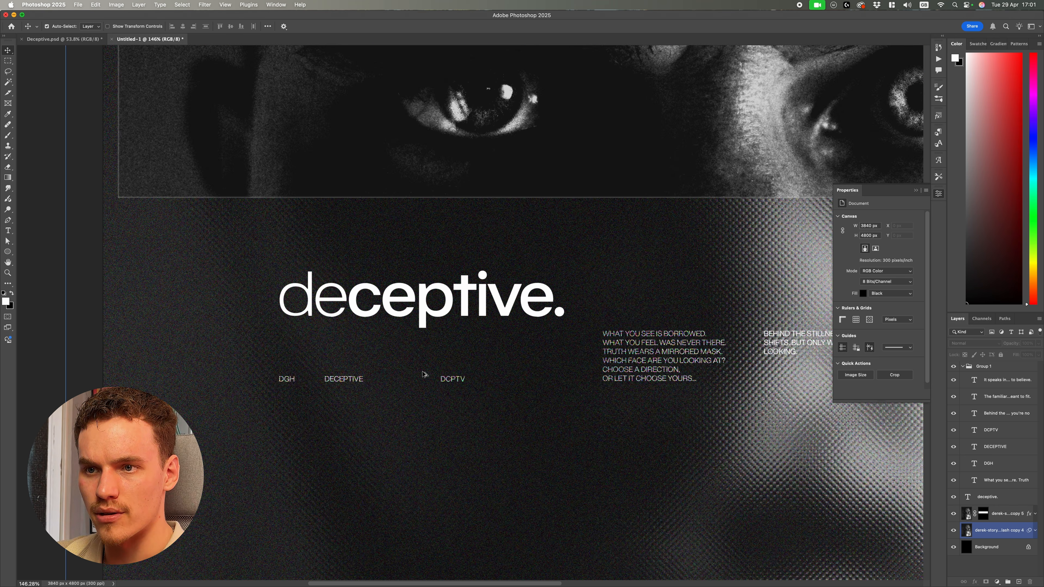
# Rename the small-text group as "Paragraphs"
pyautogui.scroll(-5, 424, 375)
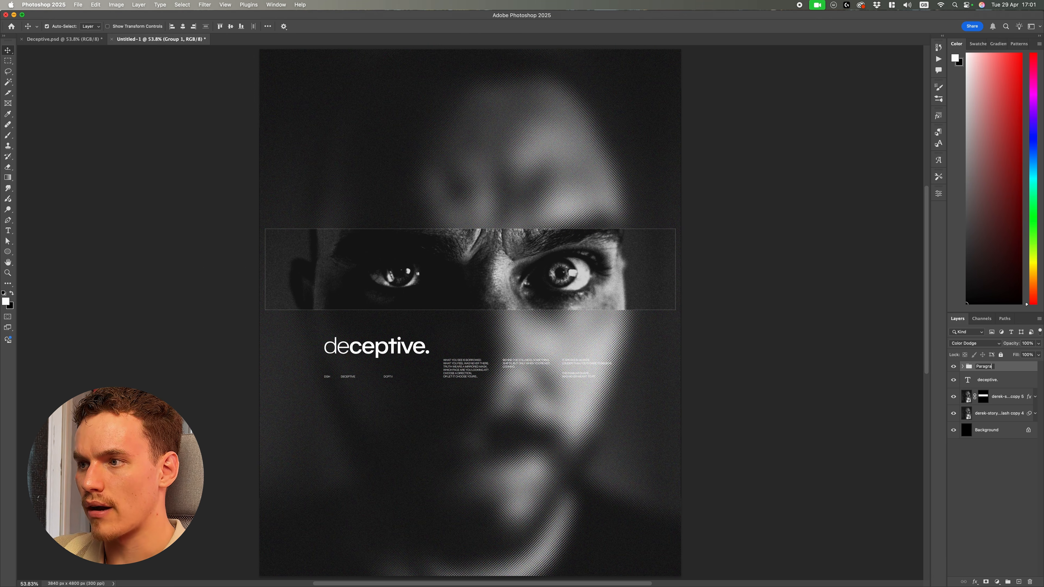
pyautogui.write('phs')
pyautogui.click(856, 370)
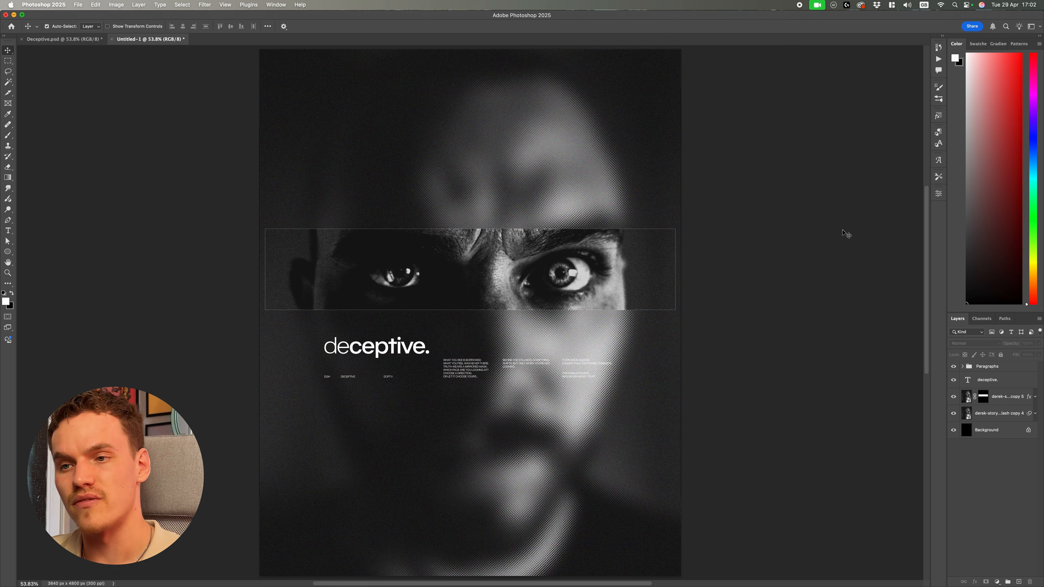
# Switch to the Deceptive.psd document and examine the brushed handwritten "Deceptive" over the title and the worn texture
pyautogui.click(61, 39)
pyautogui.press('super+z')
pyautogui.press('super+shift+z')
pyautogui.moveTo(334, 363); pyautogui.dragTo(453, 304)
pyautogui.press('super+z')
pyautogui.press('super+shift+z')
pyautogui.press('super+z')
pyautogui.press('super+shift+z')
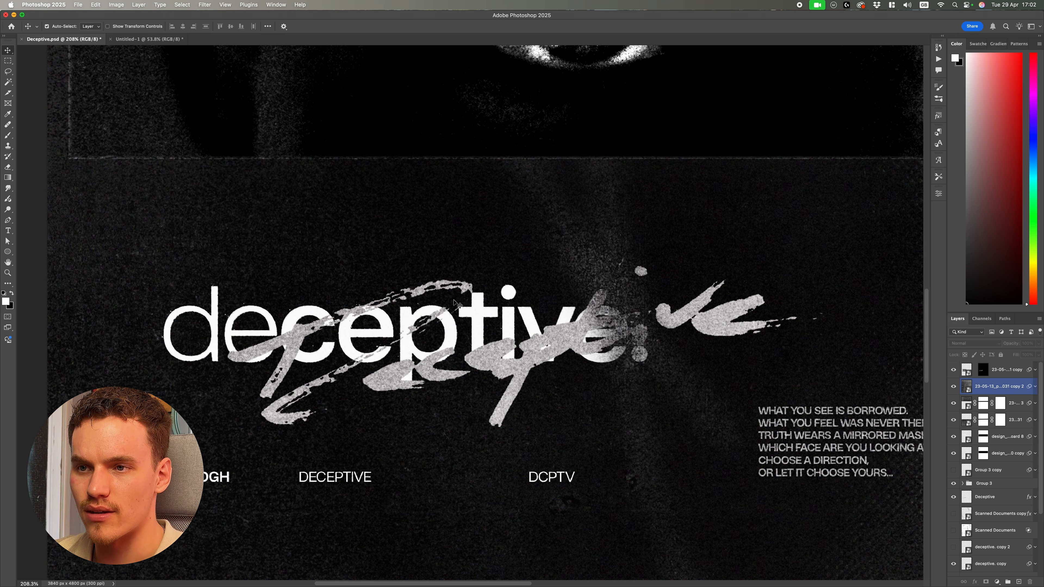
pyautogui.scroll(-5, 485, 365)
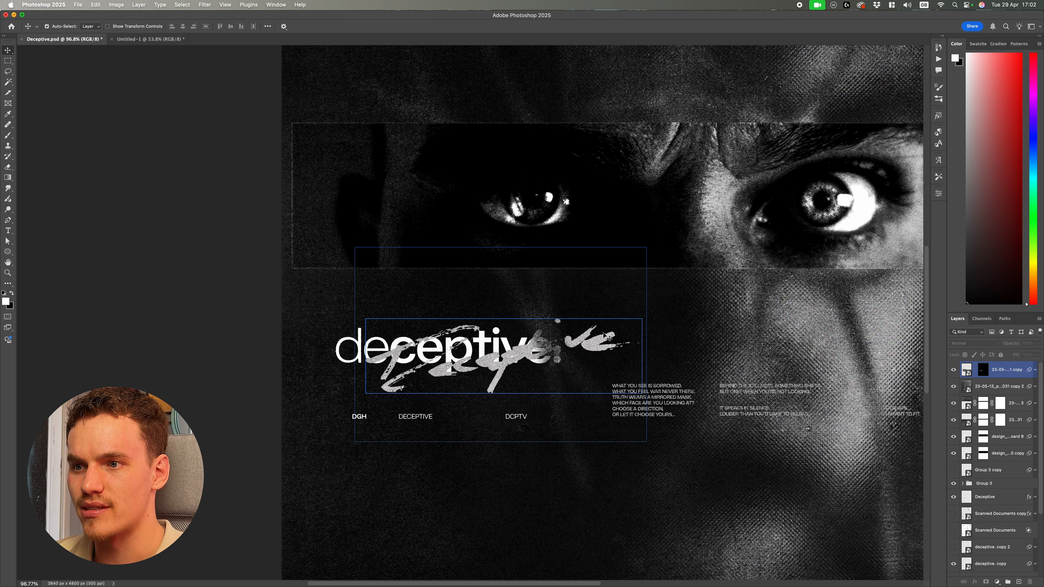
pyautogui.scroll(-3, 485, 315)
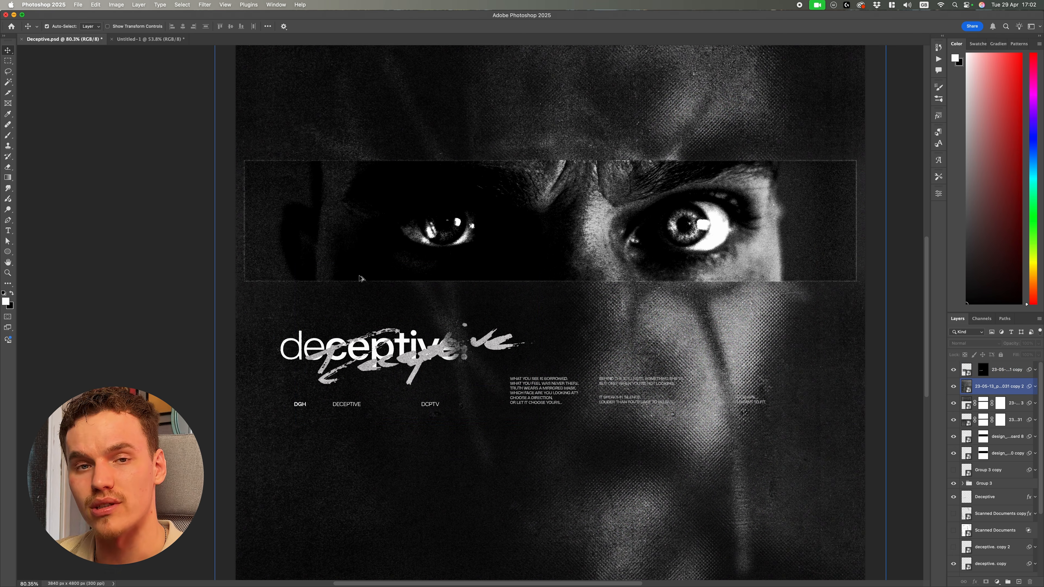
pyautogui.scroll(-3, 360, 279)
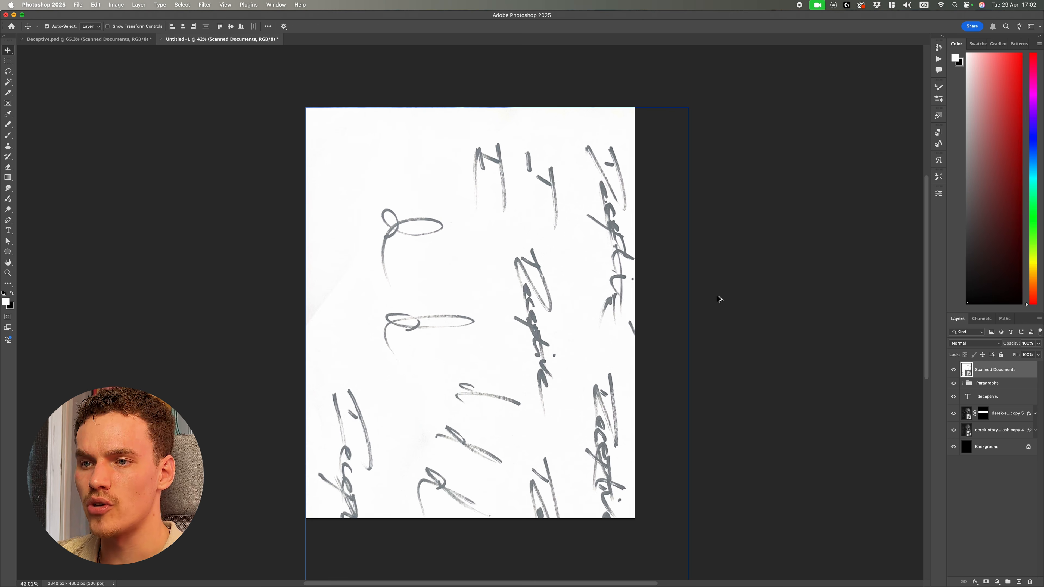
# Rotate the Scanned Documents layer by -90° and scale it down to about 31%, centred over the poster's face
pyautogui.scroll(-3, 719, 299)
pyautogui.hotkey('ctrl', 't')
pyautogui.moveTo(648, 373); pyautogui.dragTo(504, 317)
pyautogui.moveTo(584, 354); pyautogui.dragTo(504, 192)
pyautogui.scroll(6, 472, 311)
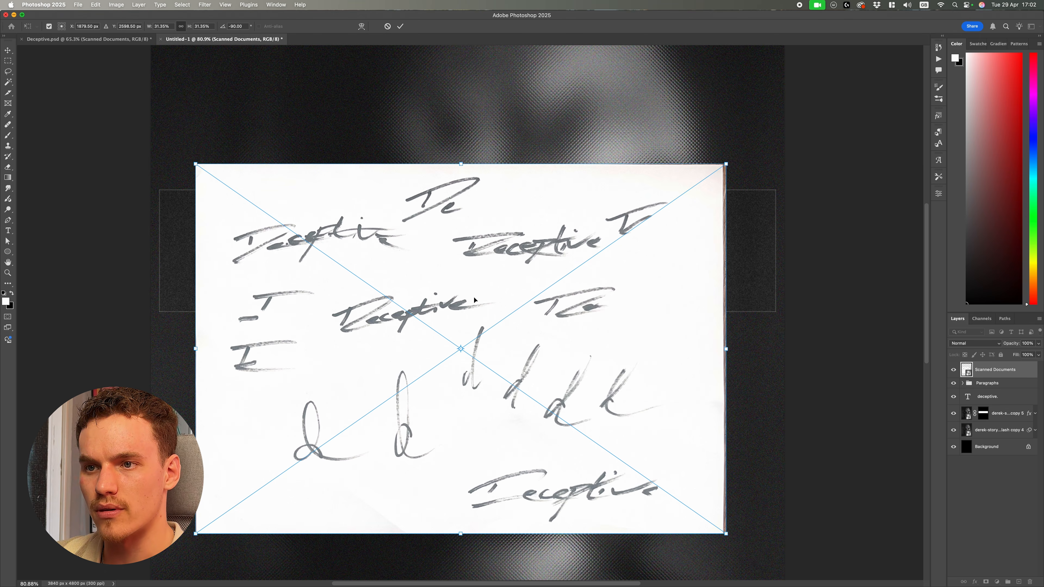
pyautogui.press('Return')
# Lasso the middle "Deceptive" handwriting on the scanned sheet and mask out the rest of the scan
pyautogui.scroll(-2, 496, 230)
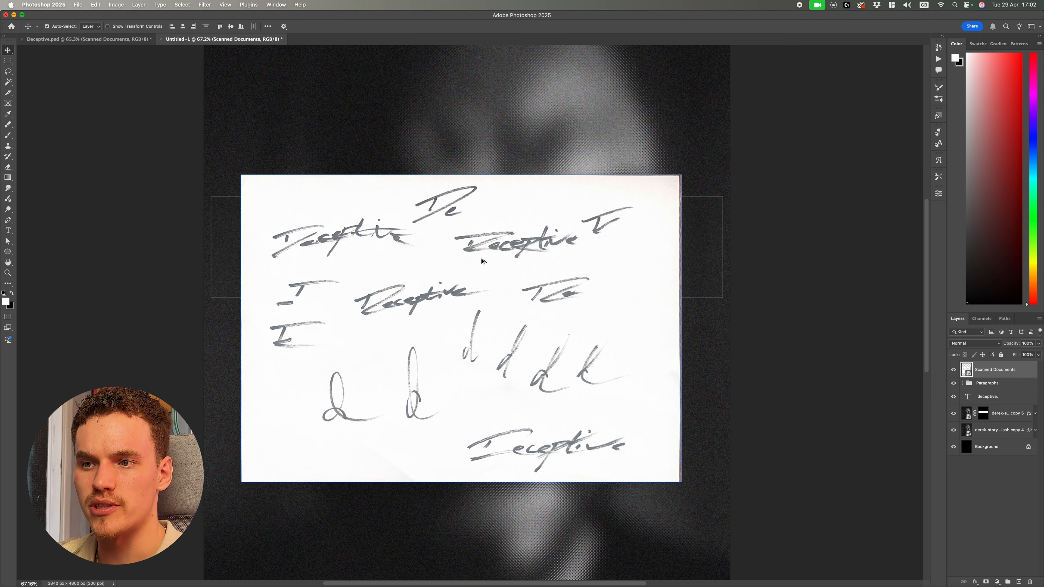
pyautogui.scroll(6, 401, 304)
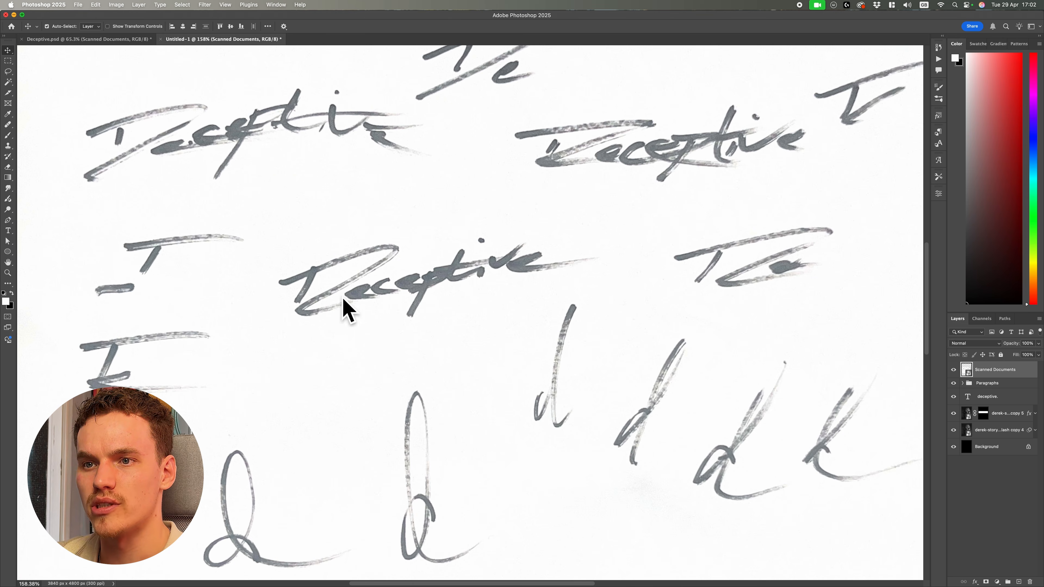
pyautogui.scroll(-2, 449, 271)
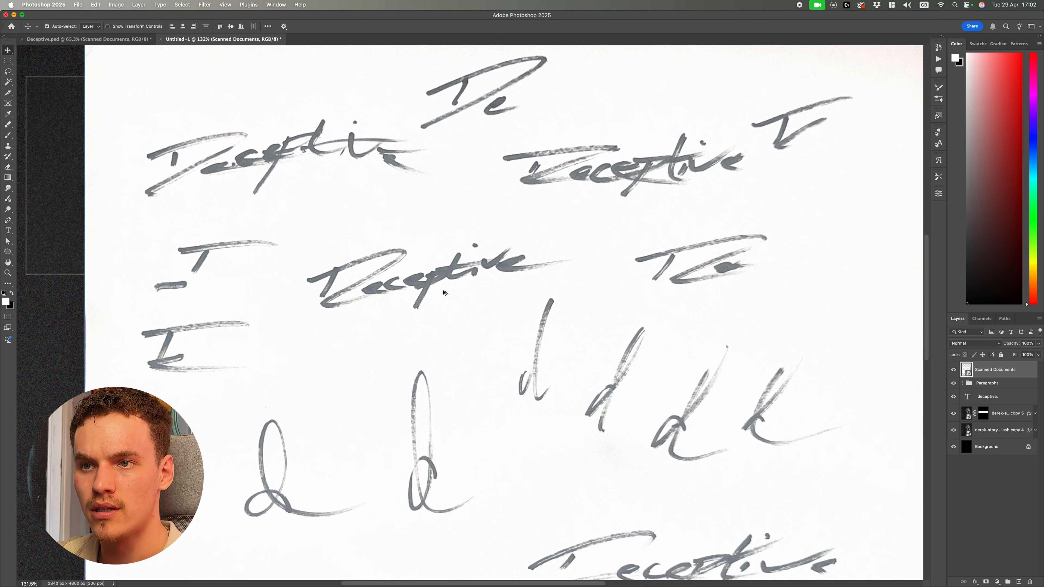
pyautogui.scroll(-5, 493, 290)
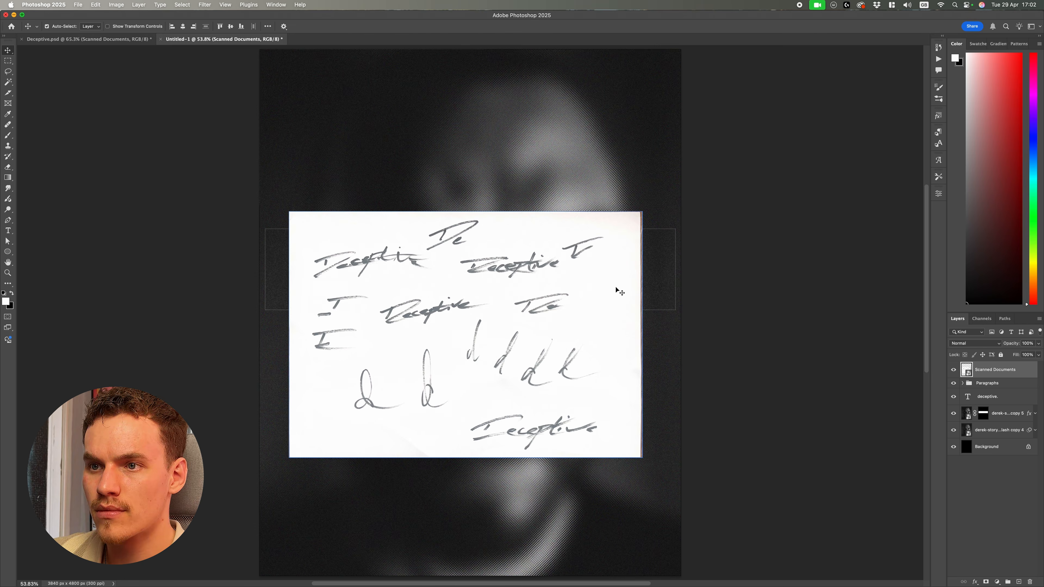
pyautogui.scroll(3, 506, 296)
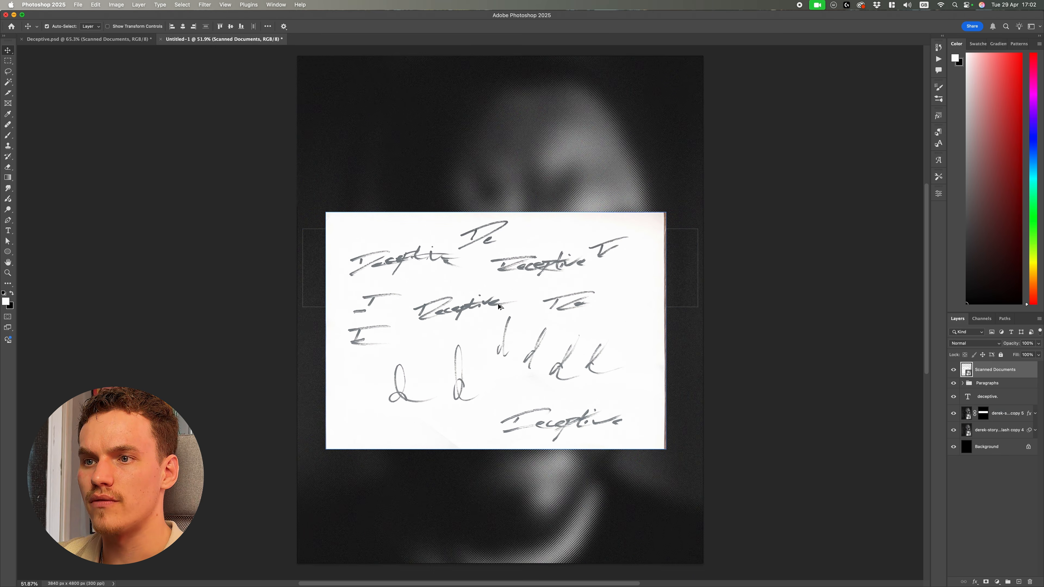
pyautogui.scroll(6, 423, 310)
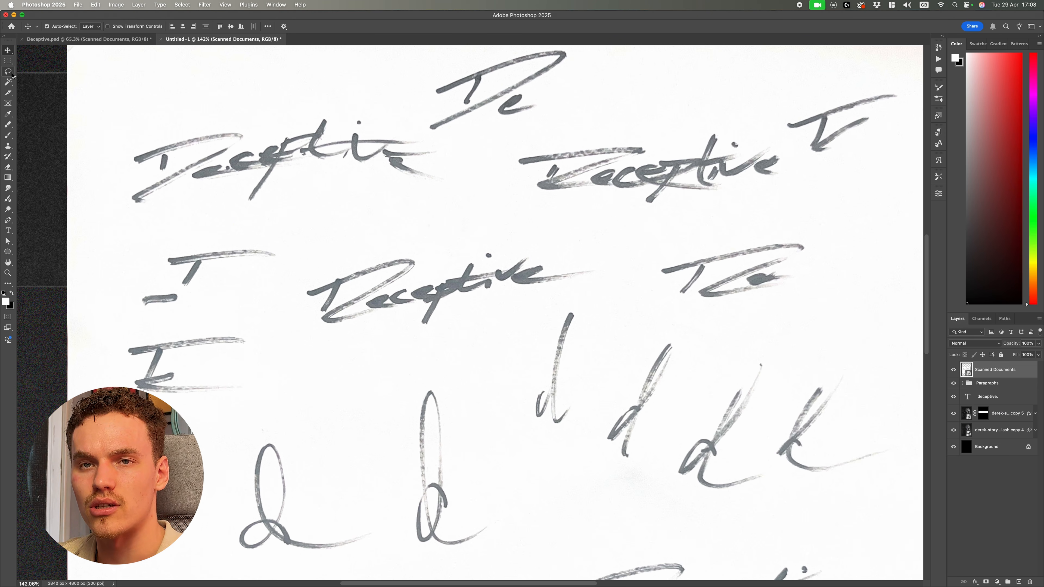
pyautogui.click(8, 72)
pyautogui.moveTo(591, 249)
pyautogui.mouseDown()
pyautogui.moveTo(275, 260)
pyautogui.moveTo(259, 296)
pyautogui.moveTo(317, 344)
pyautogui.moveTo(467, 329)
pyautogui.moveTo(598, 278)
pyautogui.moveTo(592, 249)
pyautogui.mouseUp()
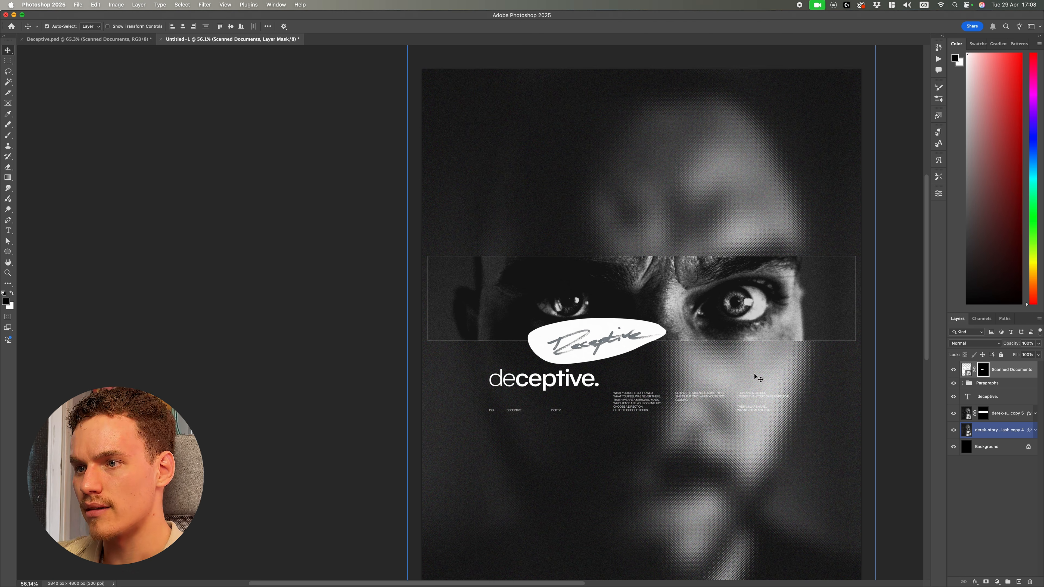
# Drop out the scan's white paper on the Scanned Documents layer with Blend If, setting the Current Layer highlights to 127 / 255
pyautogui.click(967, 372)
pyautogui.scroll(5, 655, 354)
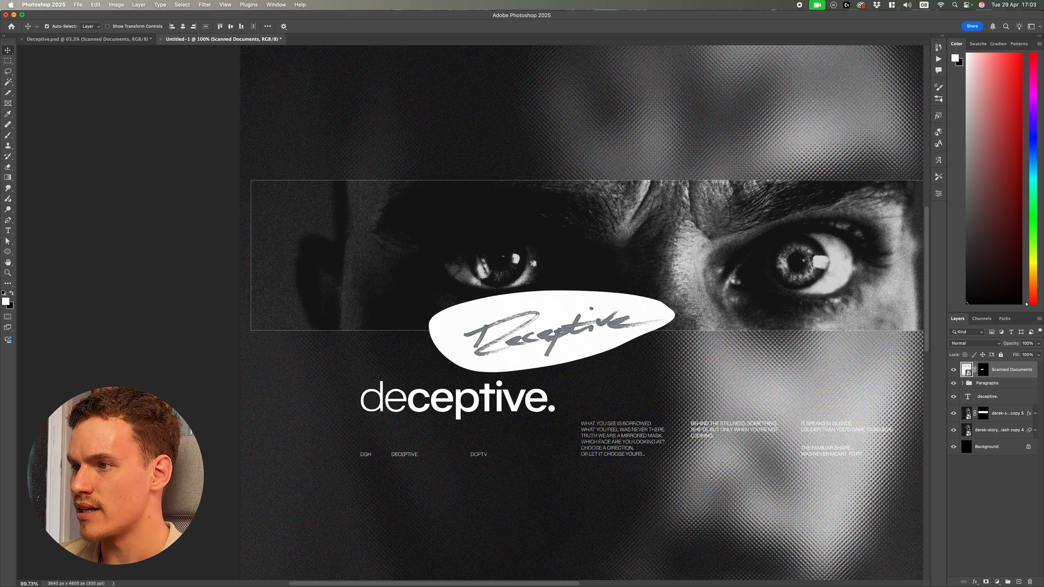
pyautogui.click(974, 582)
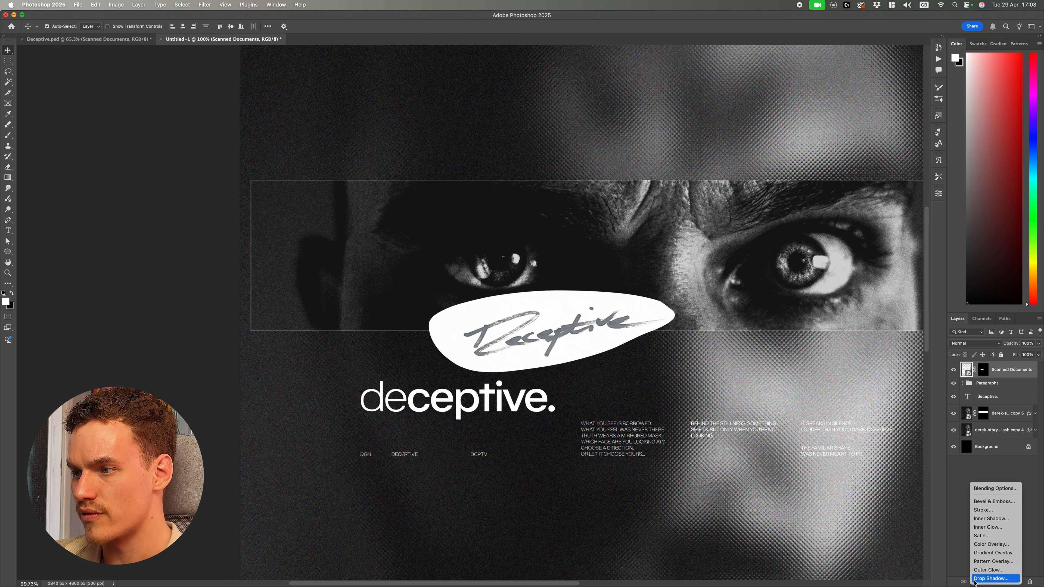
pyautogui.click(994, 489)
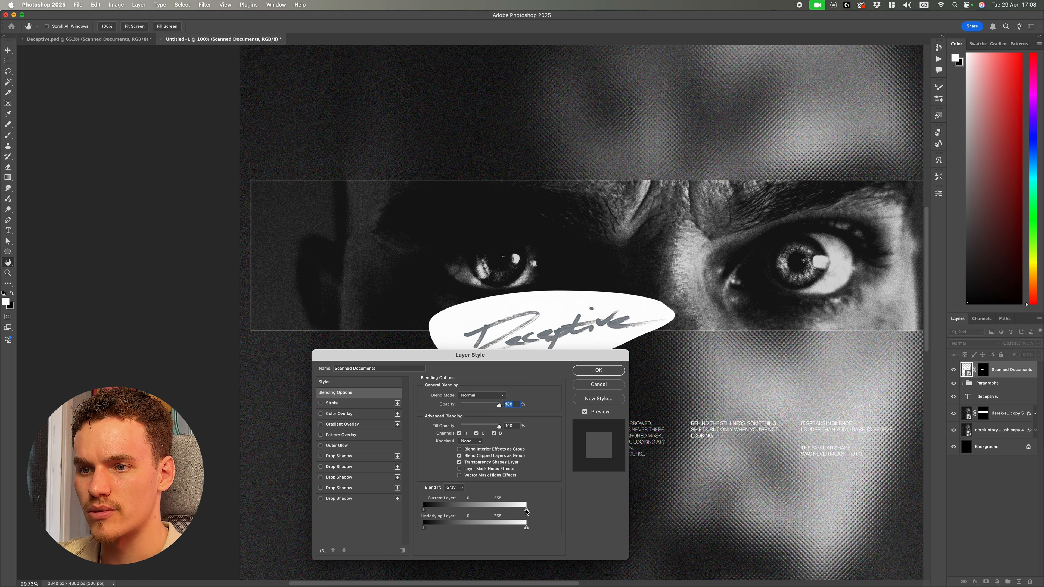
pyautogui.moveTo(526, 511); pyautogui.dragTo(470, 511)
pyautogui.scroll(-2, 596, 296)
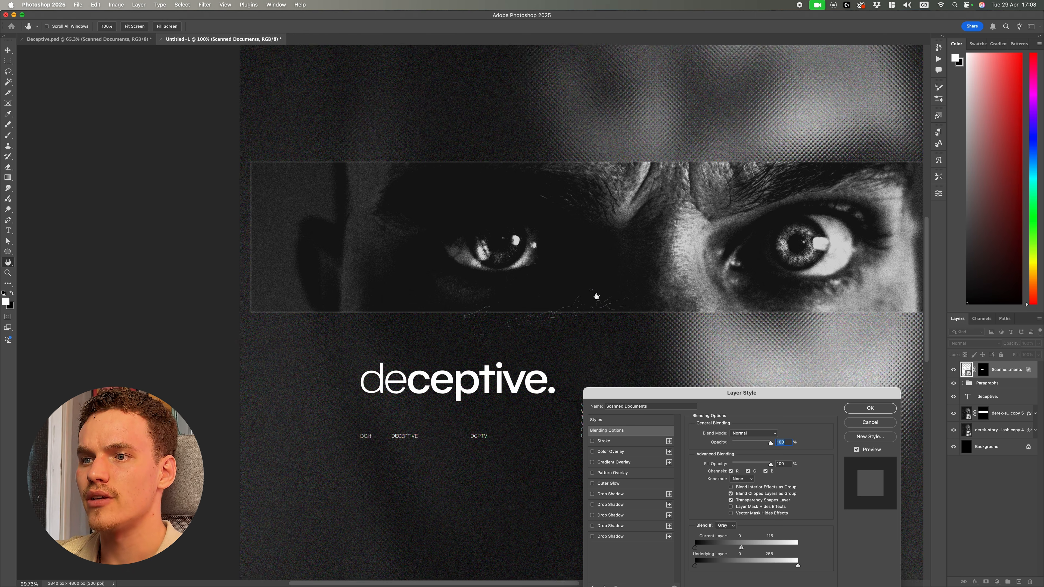
pyautogui.scroll(5, 578, 285)
pyautogui.scroll(-4, 579, 284)
pyautogui.moveTo(742, 548); pyautogui.dragTo(810, 549)
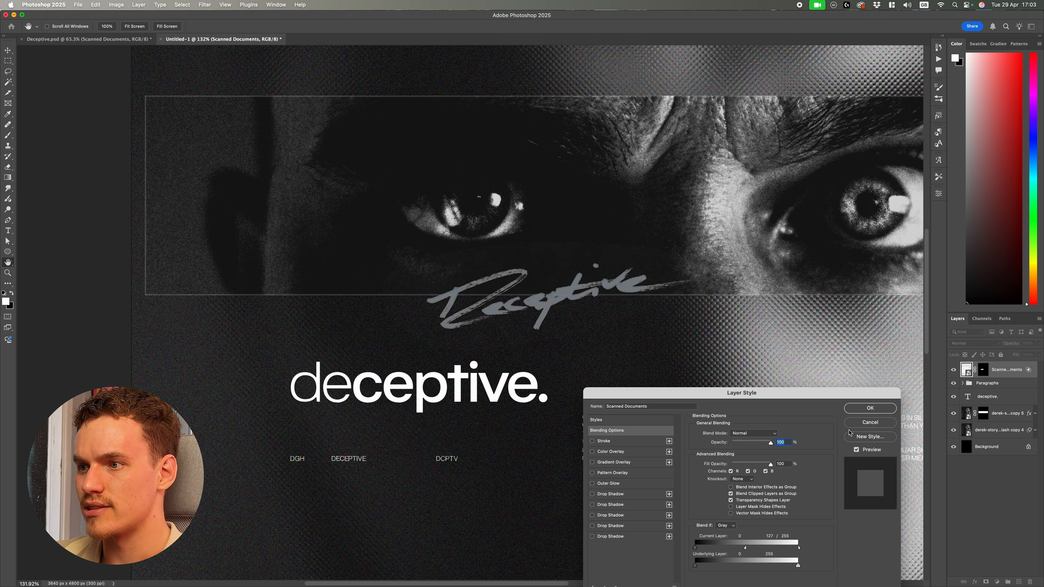
pyautogui.click(871, 408)
# Duplicate the Scanned Documents layer, hide the original, and convert the copy to a smart object
pyautogui.scroll(-5, 662, 379)
pyautogui.scroll(5, 629, 339)
pyautogui.scroll(5, 599, 363)
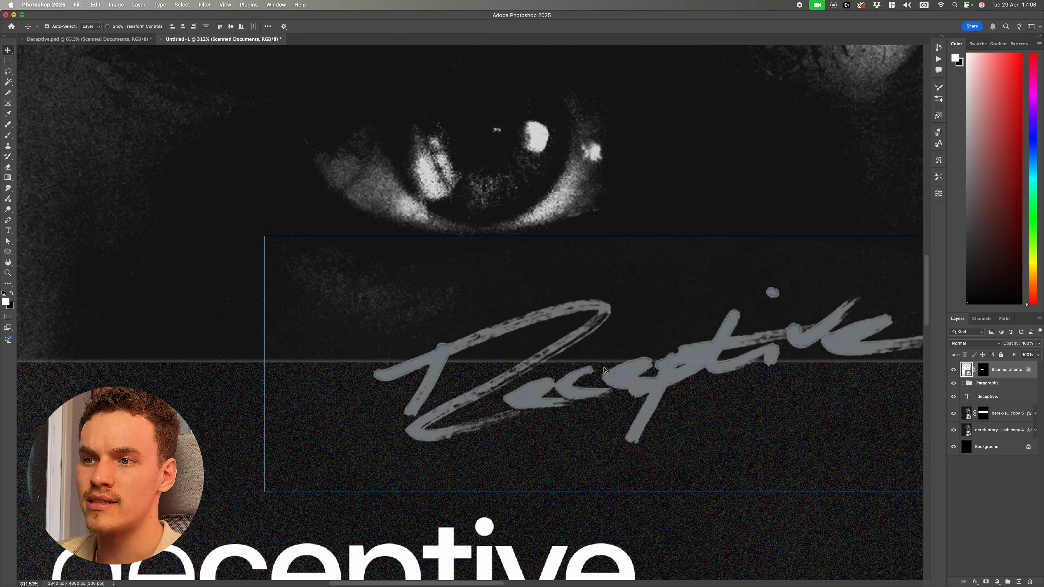
pyautogui.scroll(-2, 604, 369)
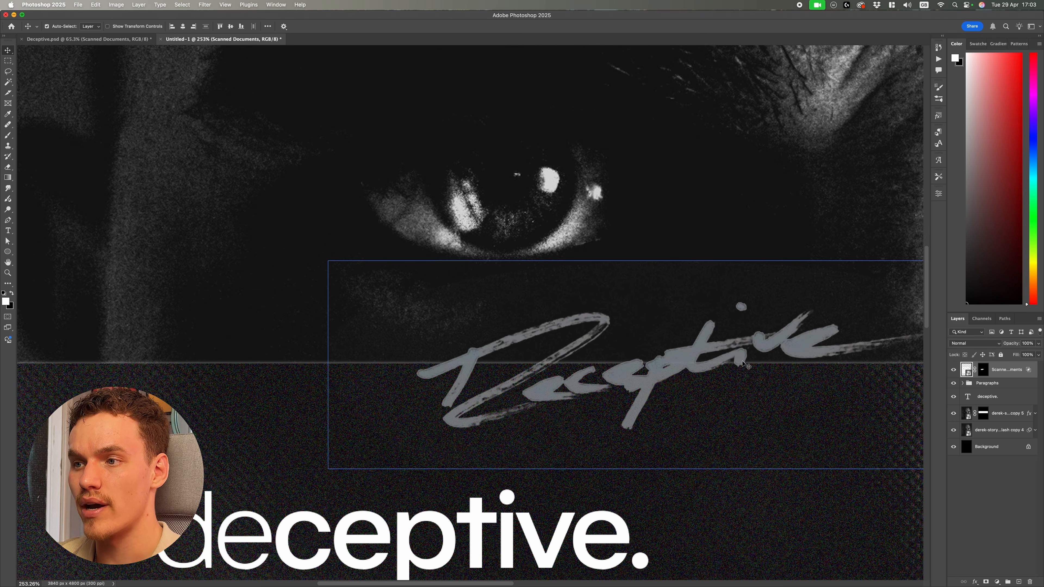
pyautogui.hscroll(3, 745, 365)
pyautogui.press('super+j')
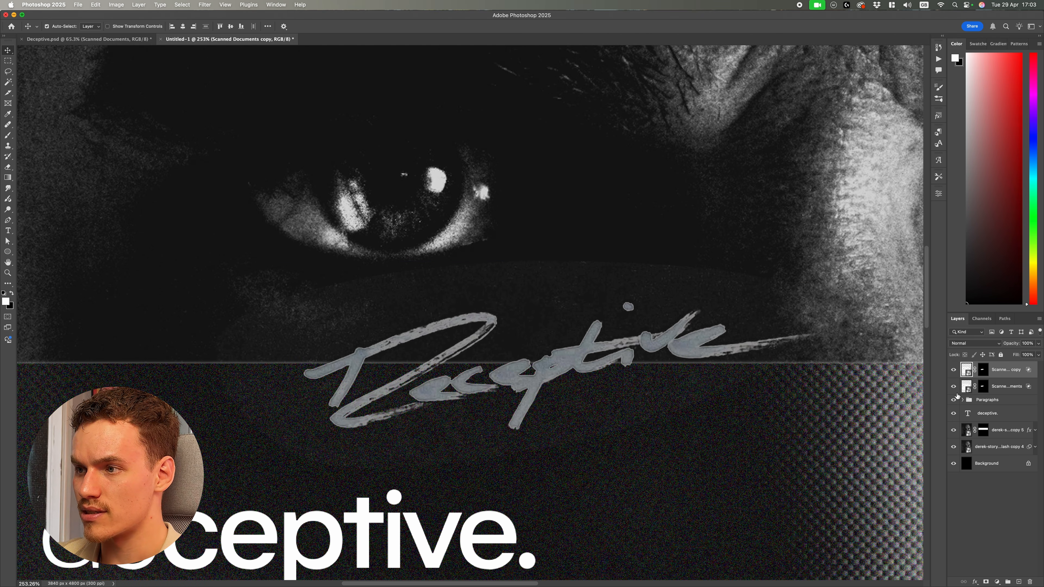
pyautogui.rightClick(1021, 372)
pyautogui.click(974, 444)
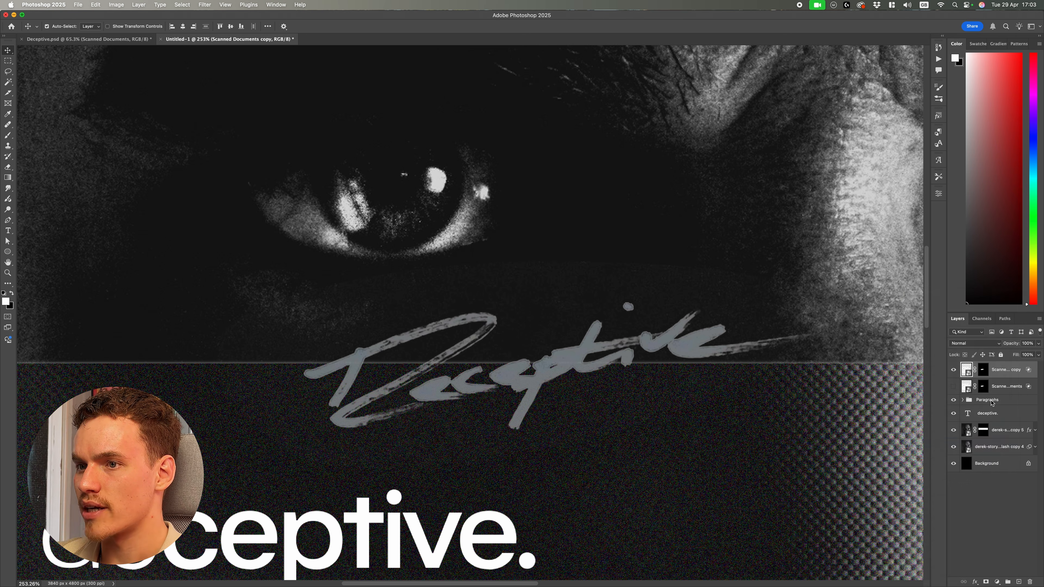
pyautogui.click(954, 371)
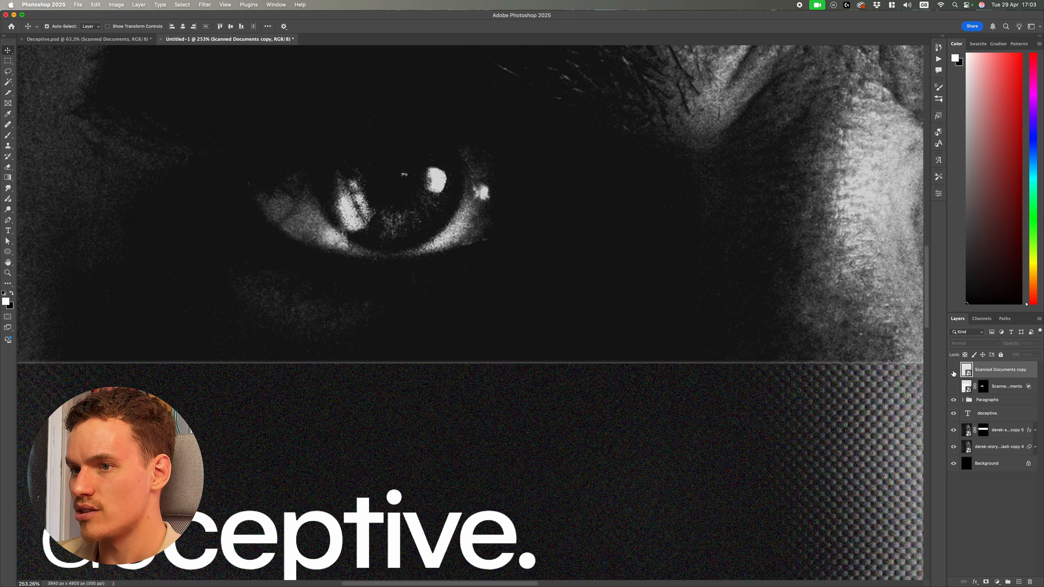
pyautogui.click(954, 372)
# Move the handwritten "Deceptive" copy down from the eye band so it overlaps the lower end of the "deceptive." title
pyautogui.scroll(-10, 797, 377)
pyautogui.scroll(5, 509, 335)
pyautogui.scroll(-2, 481, 331)
pyautogui.scroll(2, 469, 303)
pyautogui.press('super+t')
pyautogui.moveTo(478, 296)
pyautogui.mouseDown()
pyautogui.moveTo(479, 347)
pyautogui.moveTo(446, 351)
pyautogui.moveTo(488, 365)
pyautogui.mouseUp()
pyautogui.scroll(6, 479, 347)
pyautogui.scroll(-5, 446, 350)
pyautogui.scroll(4, 425, 329)
pyautogui.scroll(6, 502, 365)
pyautogui.scroll(-5, 500, 363)
pyautogui.press('Return')
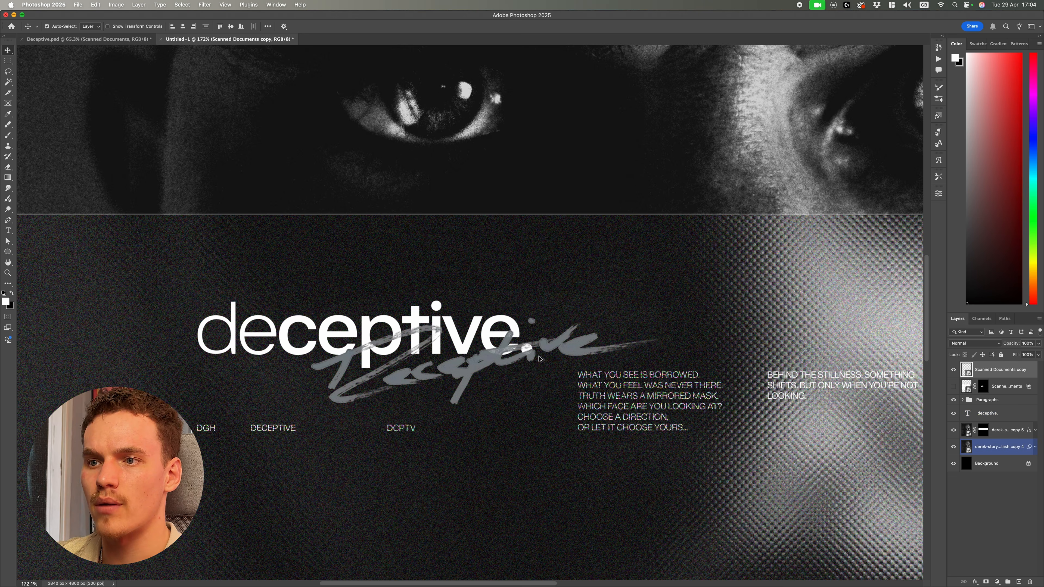
# Scale the handwriting up to about 105% and shift it up and left across the title
pyautogui.scroll(-5, 558, 364)
pyautogui.scroll(8, 543, 359)
pyautogui.scroll(-8, 432, 365)
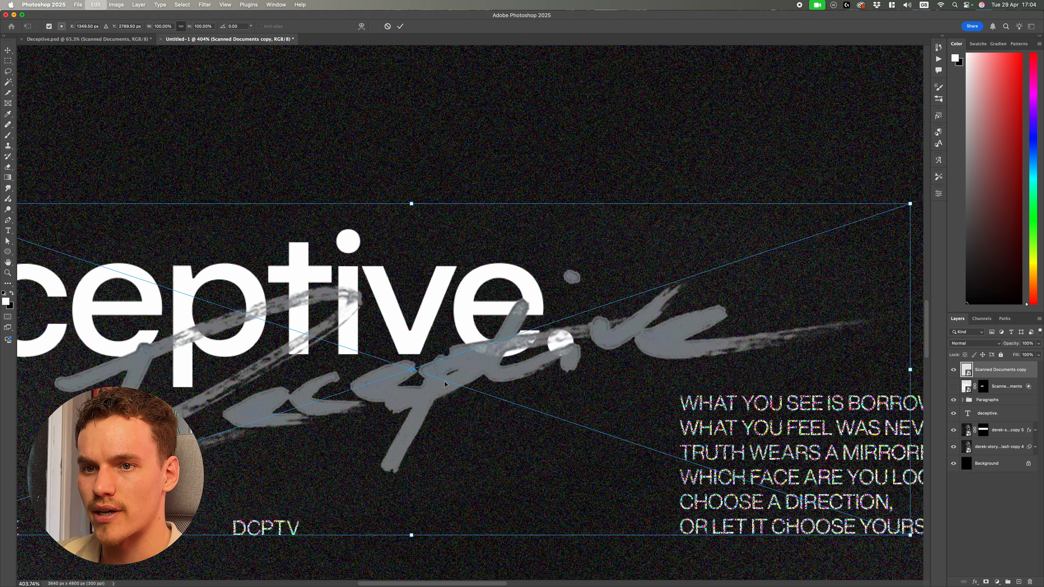
pyautogui.press('super+t')
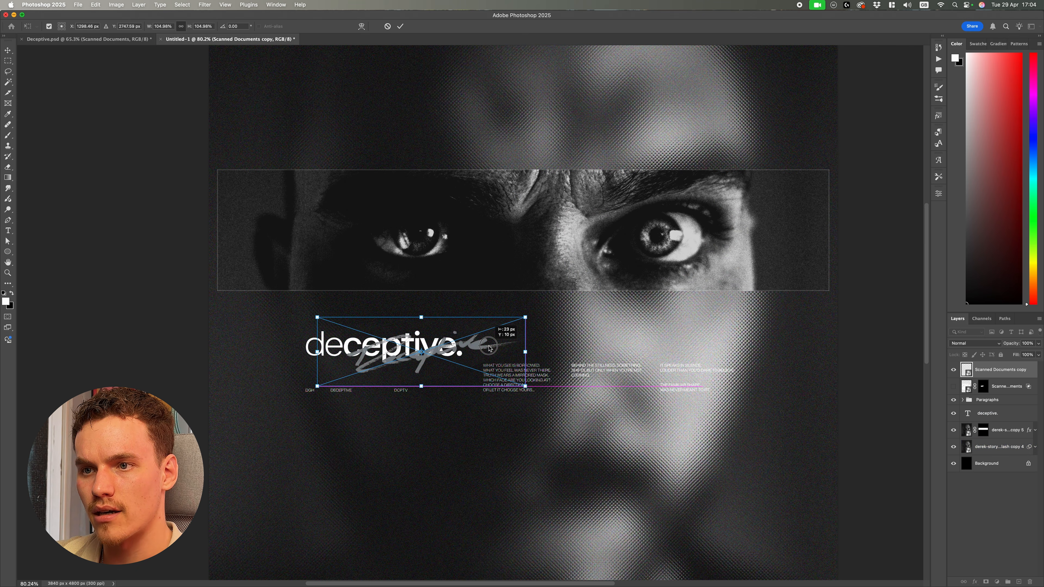
pyautogui.press('Return')
pyautogui.scroll(-4, 479, 351)
pyautogui.scroll(5, 494, 351)
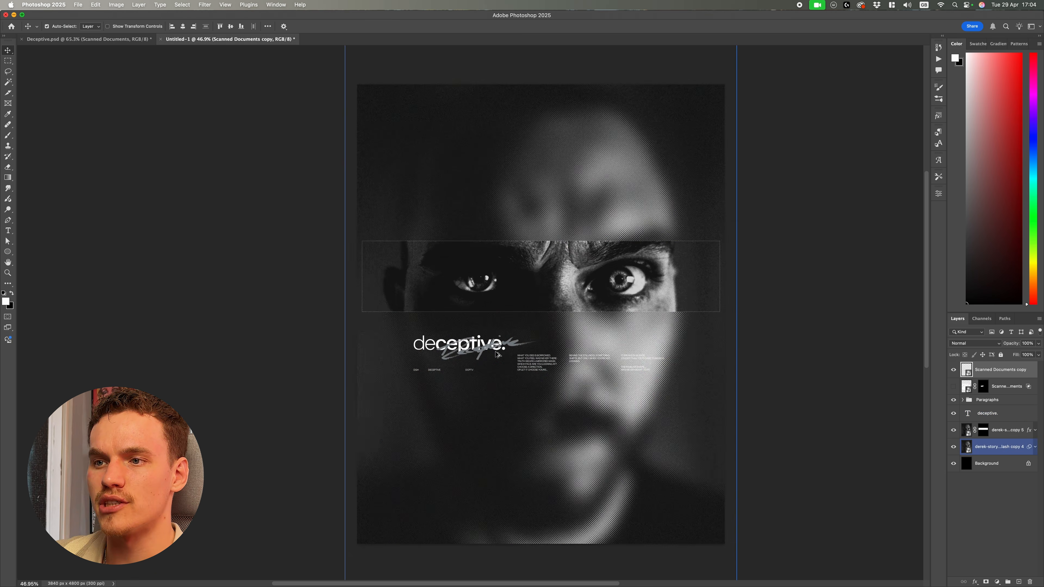
# Add a Color Overlay effect to the Scanned Documents copy layer
pyautogui.scroll(-5, 516, 347)
pyautogui.scroll(3, 545, 350)
pyautogui.scroll(6, 545, 350)
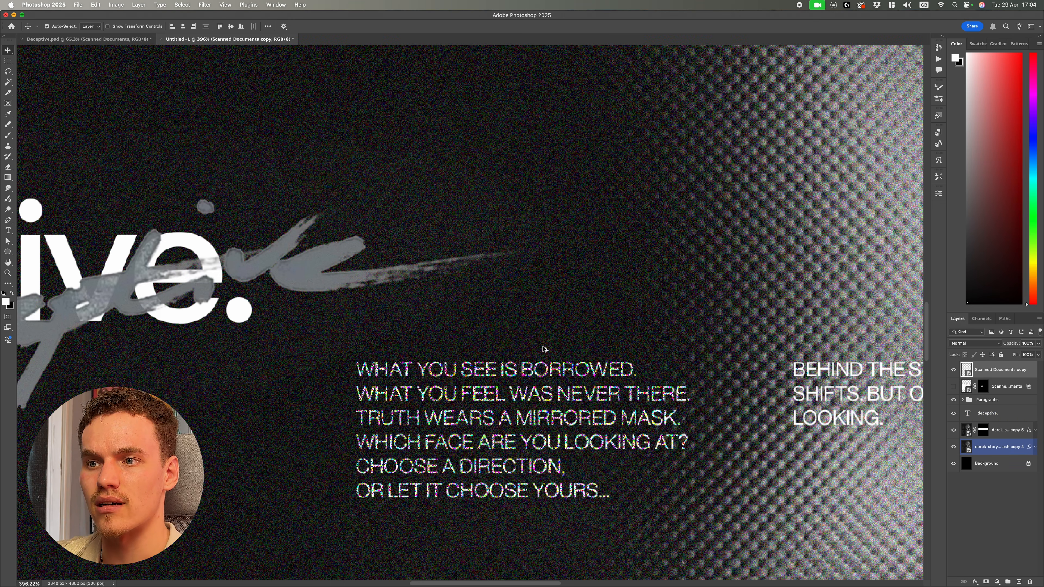
pyautogui.scroll(-4, 542, 349)
pyautogui.scroll(-2, 596, 356)
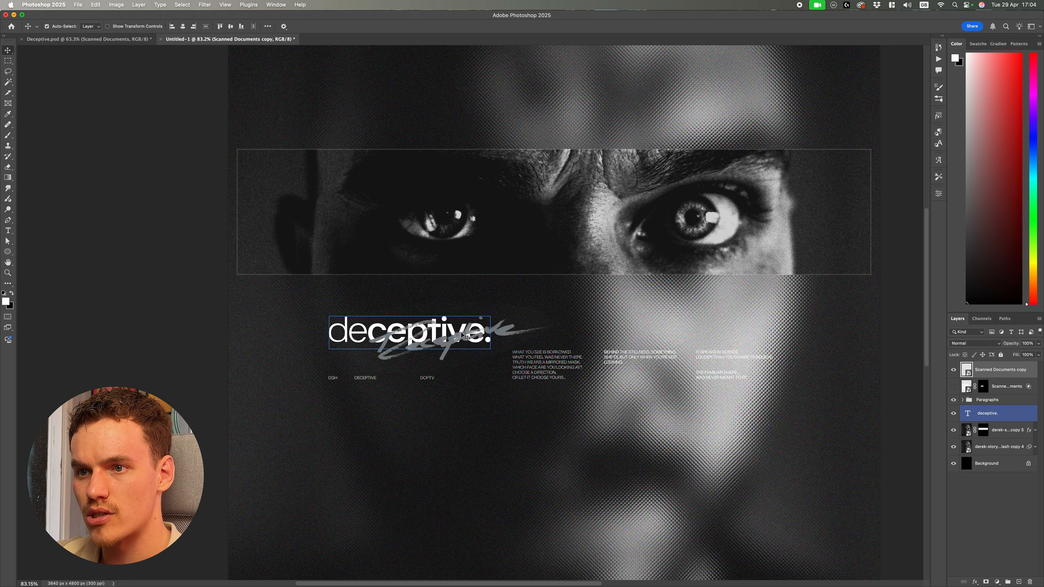
pyautogui.scroll(2, 436, 334)
pyautogui.scroll(-2, 450, 338)
pyautogui.click(982, 579)
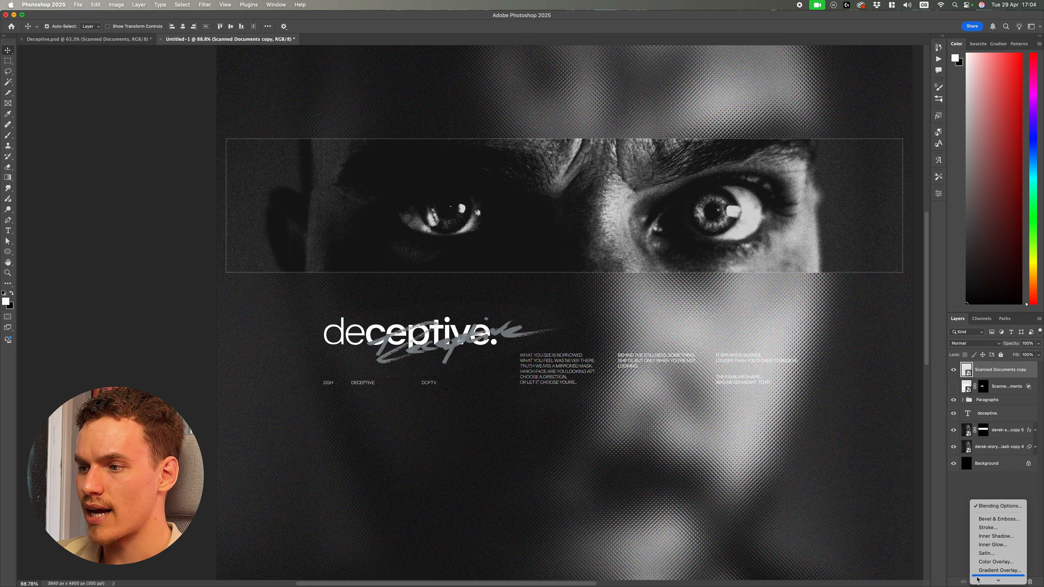
pyautogui.click(995, 550)
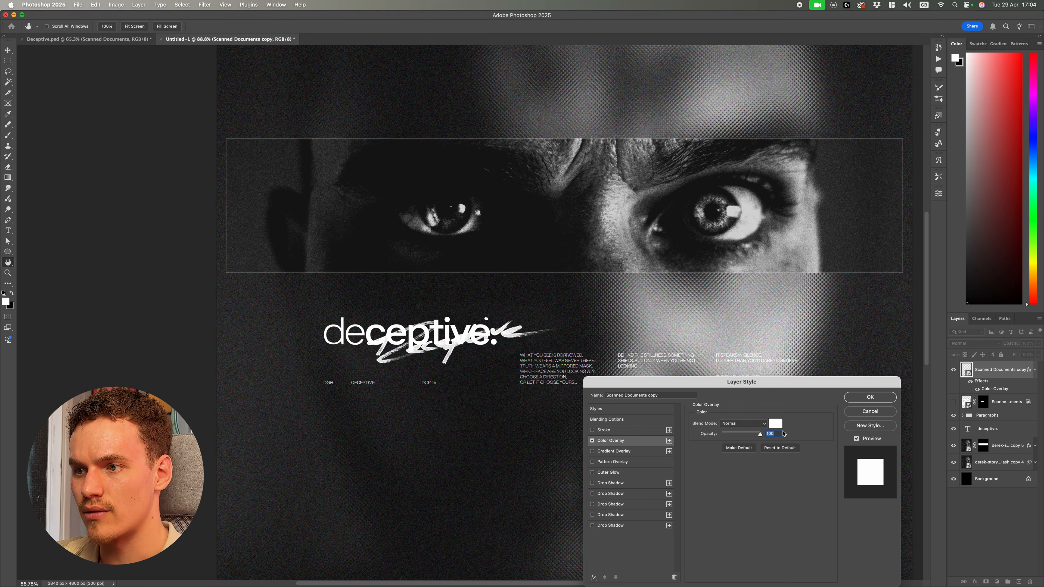
# Set the handwriting's overlay colour to a neutral light grey at 100% opacity and apply the layer style
pyautogui.click(775, 423)
pyautogui.click(701, 199)
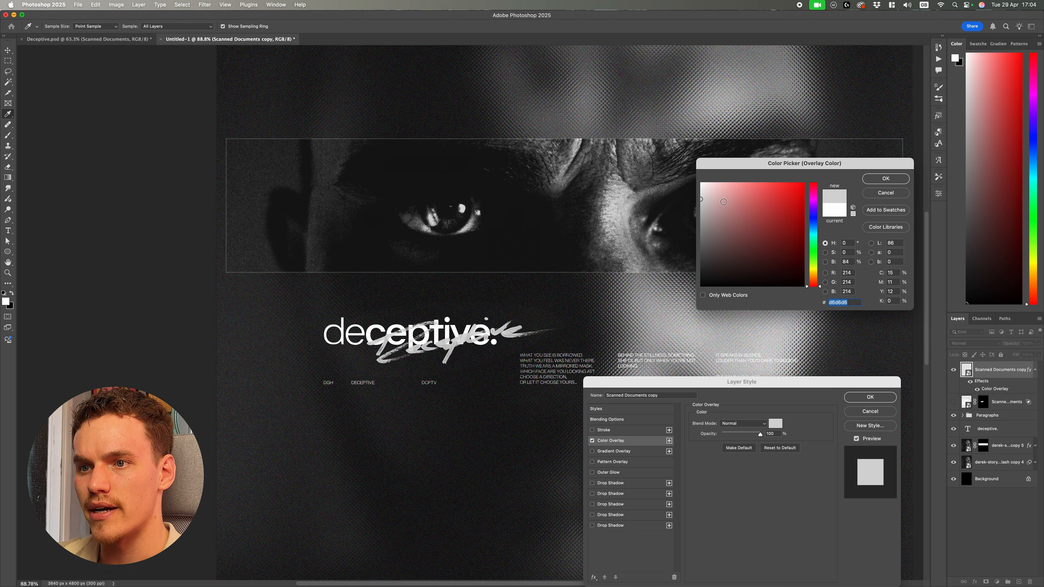
pyautogui.moveTo(723, 202); pyautogui.dragTo(700, 214)
pyautogui.scroll(-5, 569, 275)
pyautogui.scroll(5, 563, 288)
pyautogui.click(871, 180)
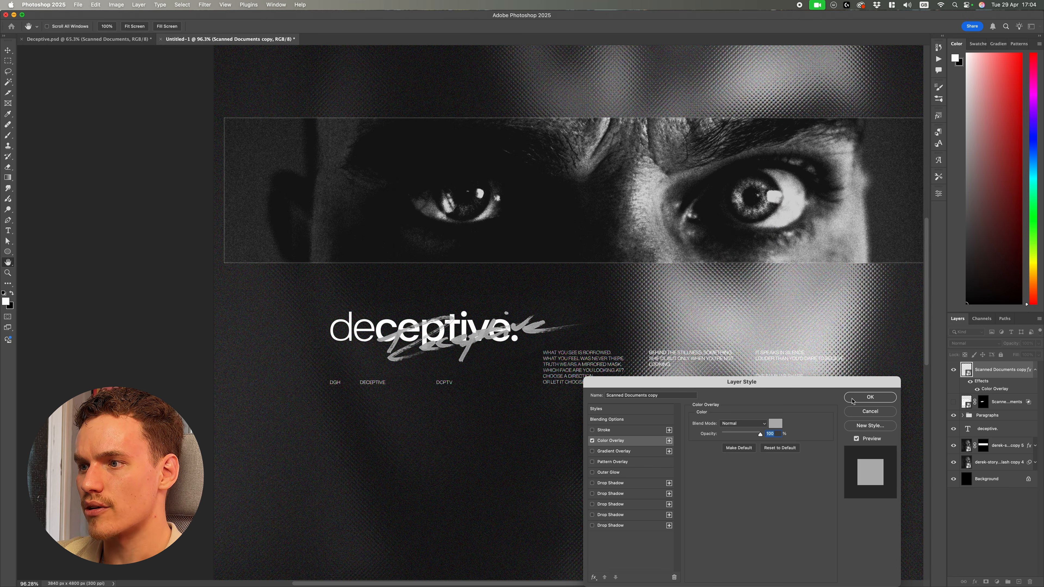
pyautogui.click(855, 397)
pyautogui.scroll(-10, 854, 398)
pyautogui.click(856, 399)
pyautogui.scroll(5, 847, 397)
pyautogui.click(563, 338)
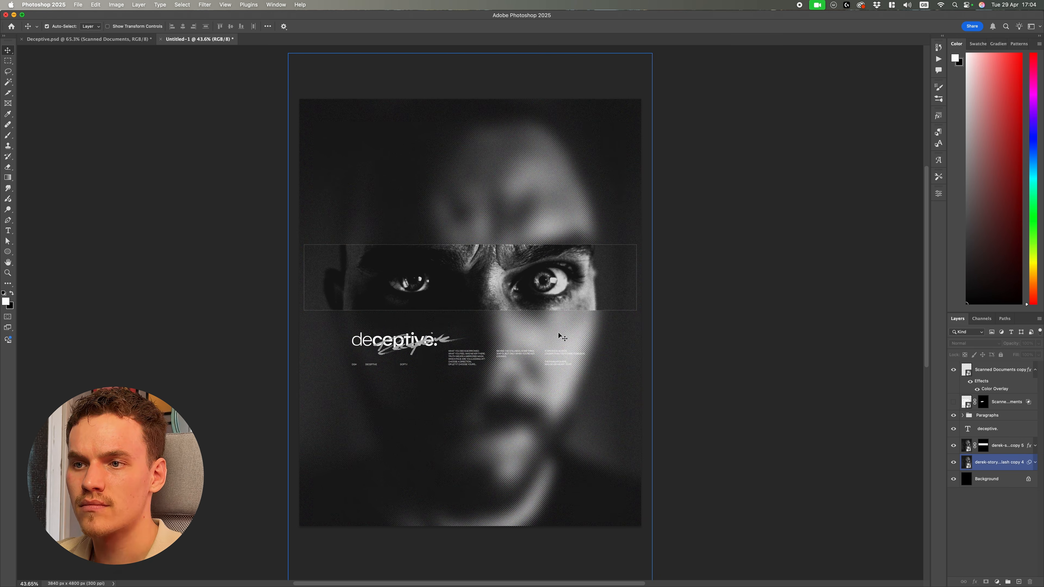
# Check the poster's layout against the guides and hide them again
pyautogui.scroll(2, 487, 359)
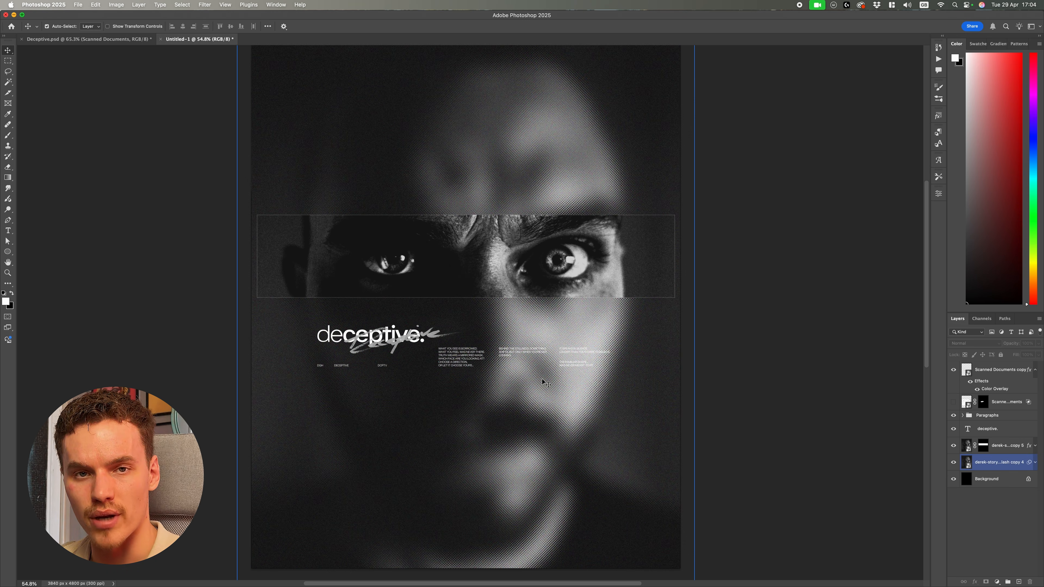
pyautogui.press('super+;')
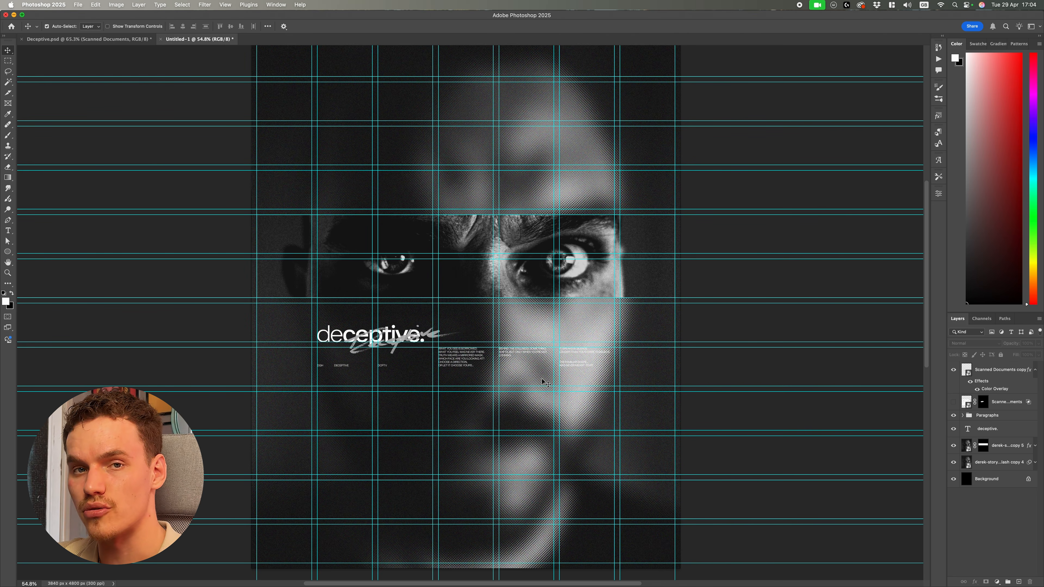
pyautogui.press('super+;')
# Switch to the Deceptive.psd document and examine its text alignment against the guides and the dark streaks over the face
pyautogui.click(122, 40)
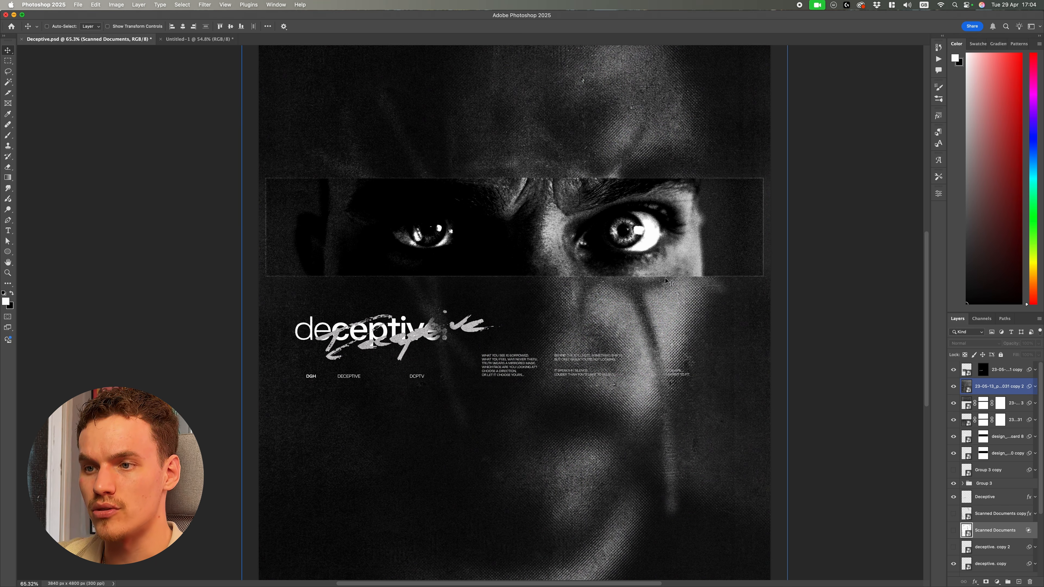
pyautogui.scroll(-5, 661, 281)
pyautogui.scroll(5, 530, 311)
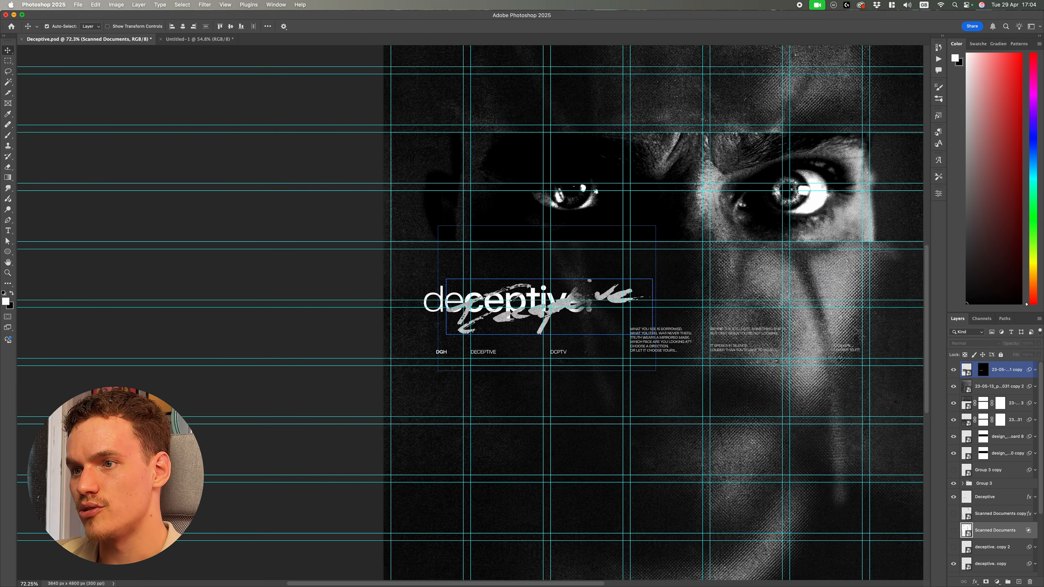
pyautogui.hscroll(5, 553, 318)
pyautogui.scroll(5, 673, 336)
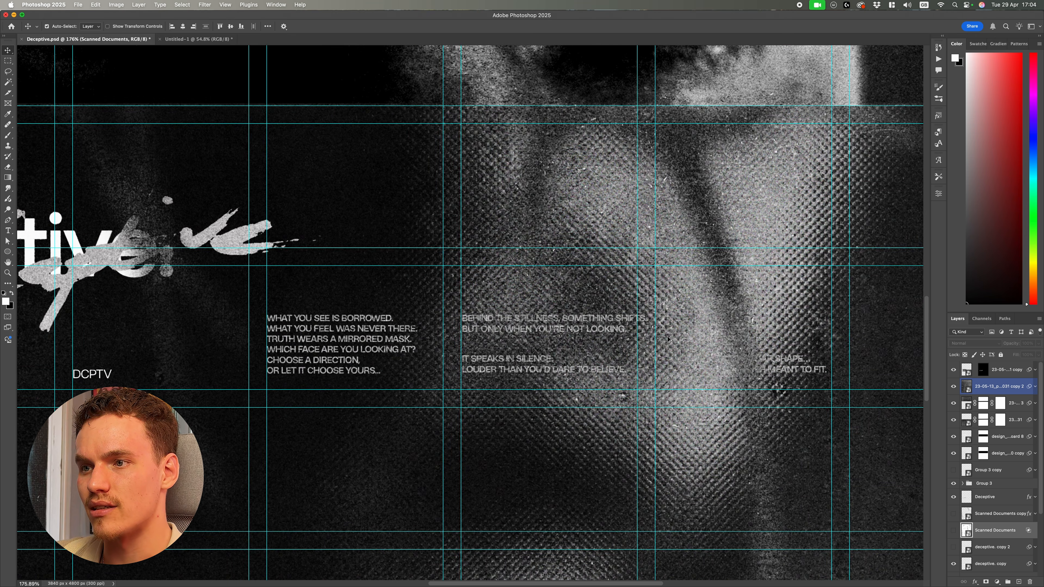
pyautogui.press('super+0')
pyautogui.press('super+;')
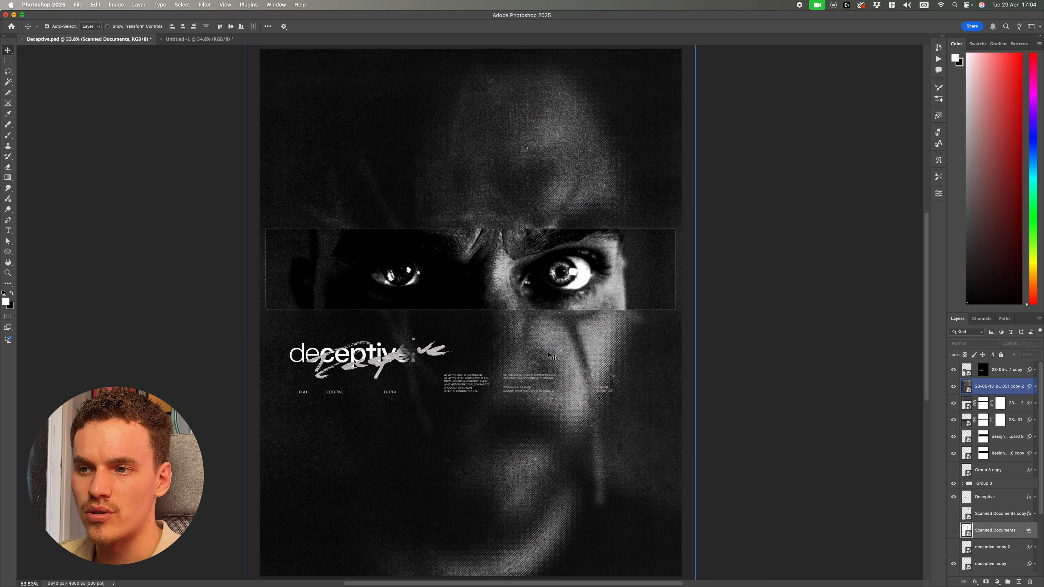
pyautogui.scroll(5, 590, 350)
pyautogui.scroll(-1, 593, 407)
pyautogui.scroll(-5, 593, 410)
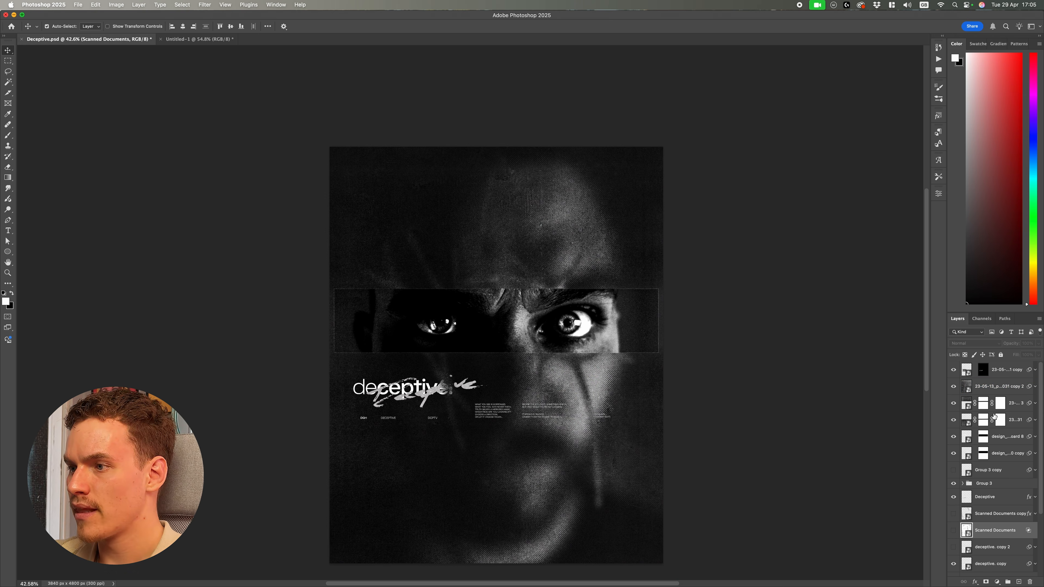
# Copy the lower "design_syndrome_vektor graphs" layer from Deceptive.psd into the Untitled-1 poster and align it to the canvas
pyautogui.click(1008, 459)
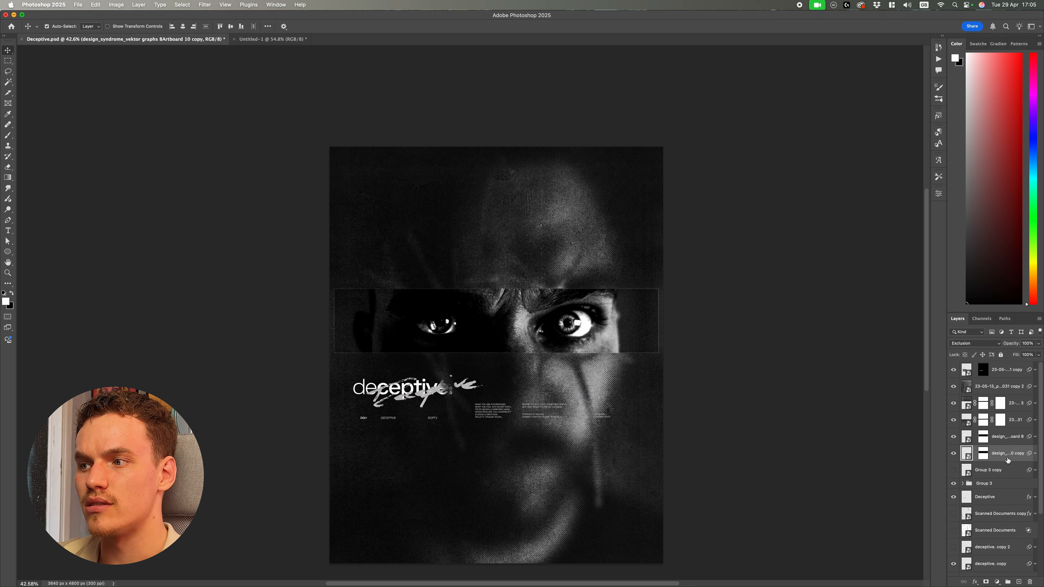
pyautogui.click(1037, 455)
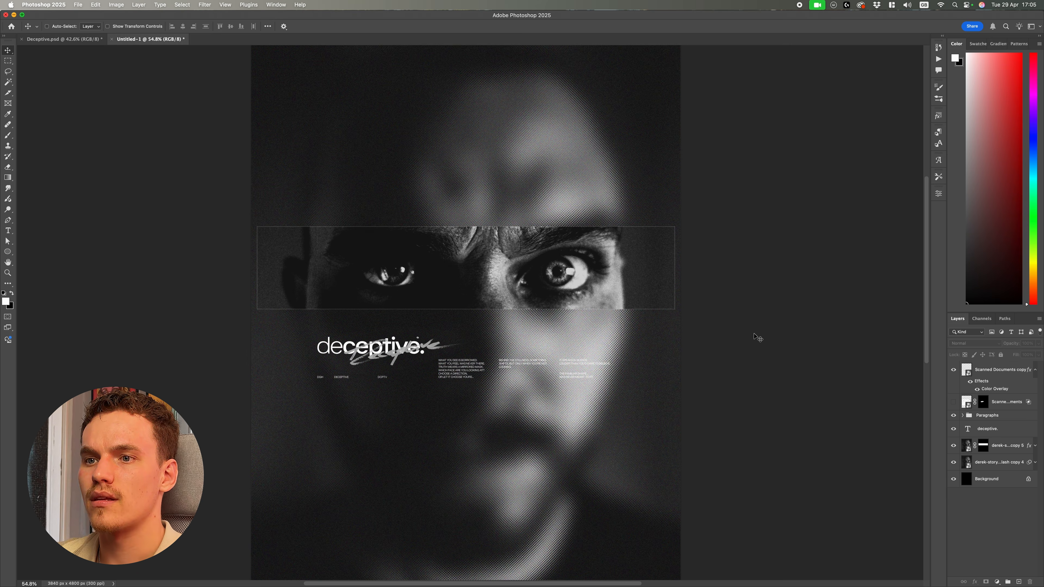
pyautogui.press('super+v')
pyautogui.scroll(1, 607, 308)
pyautogui.scroll(-6, 607, 306)
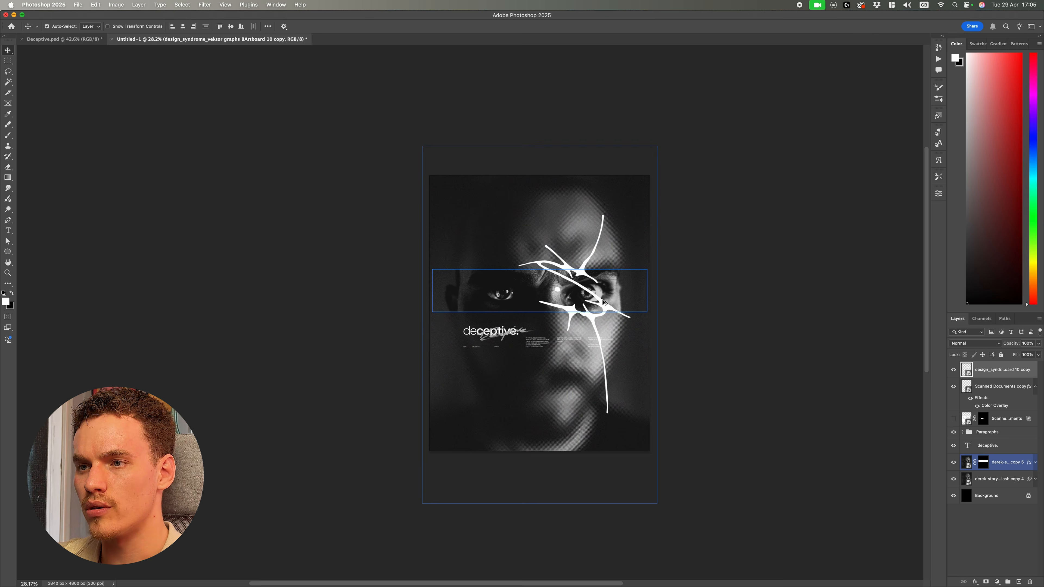
pyautogui.scroll(5, 616, 316)
pyautogui.scroll(5, 617, 316)
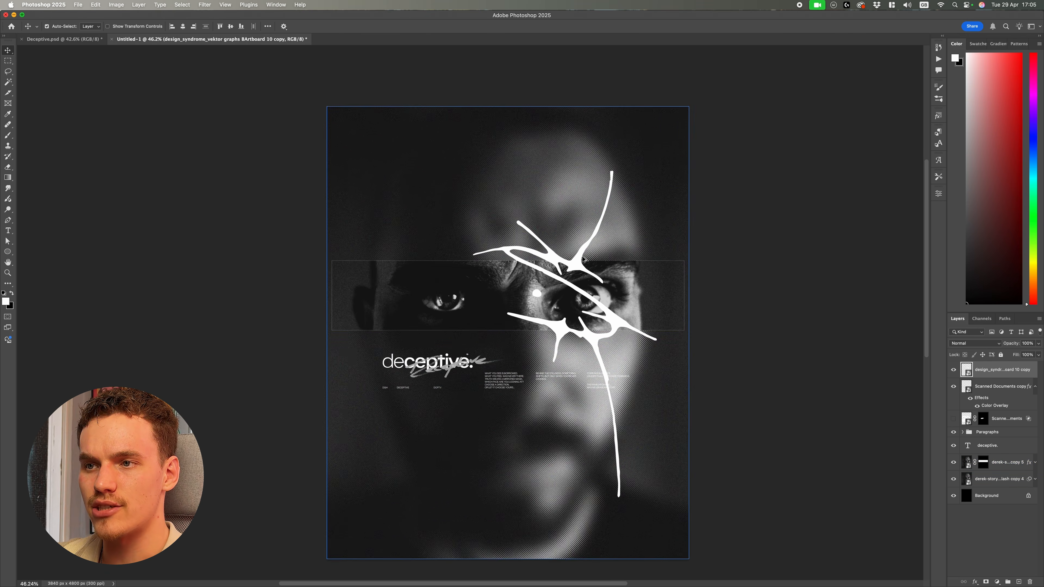
pyautogui.scroll(-5, 582, 275)
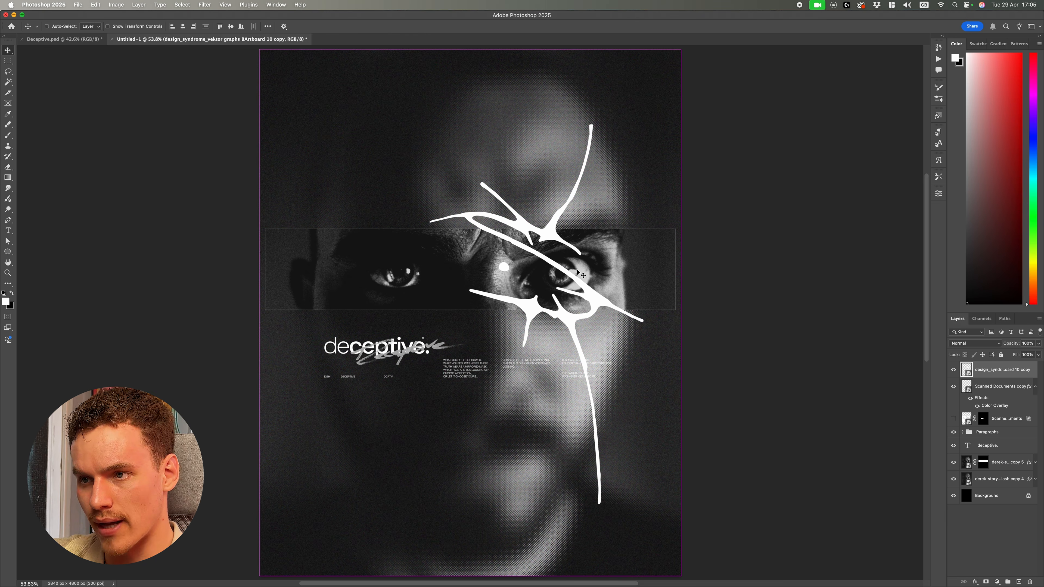
# Rotate the copied vector graphic to about 177° and move it over the brighter eye, toward the canvas's outer edge
pyautogui.press('super+t')
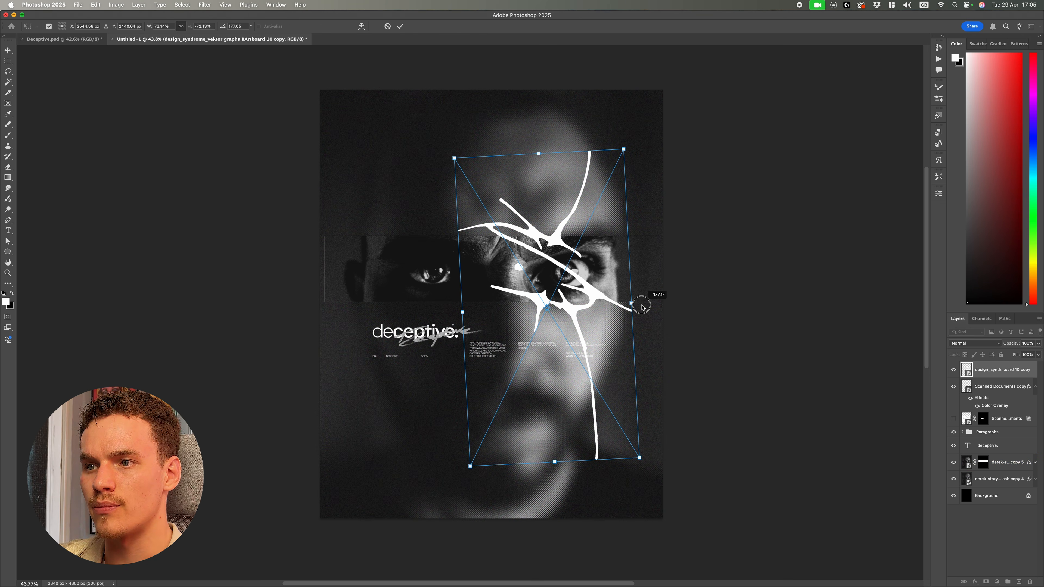
pyautogui.press('Return')
pyautogui.press('super+t')
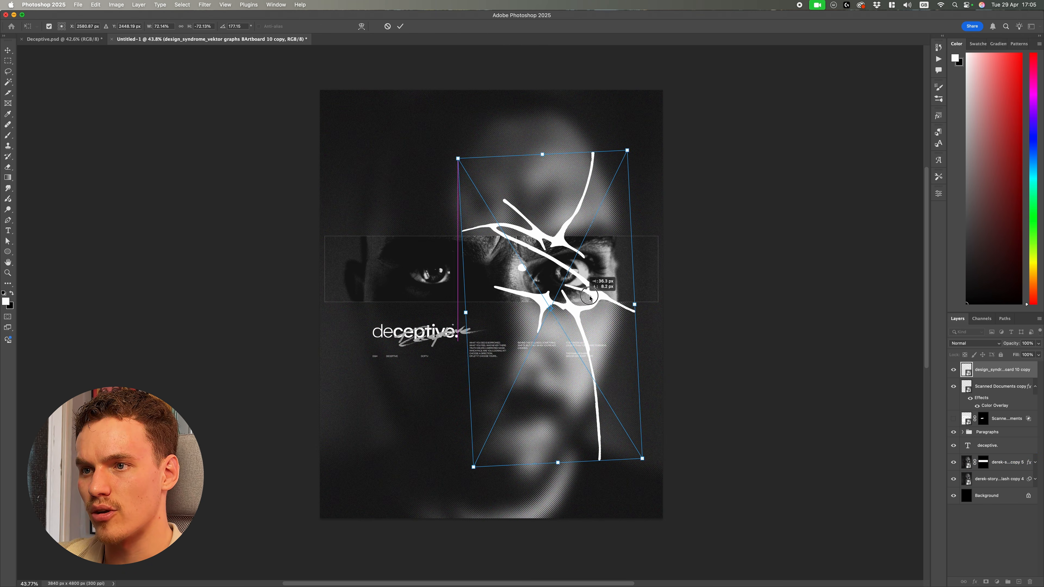
pyautogui.scroll(-4, 609, 296)
pyautogui.scroll(4, 612, 322)
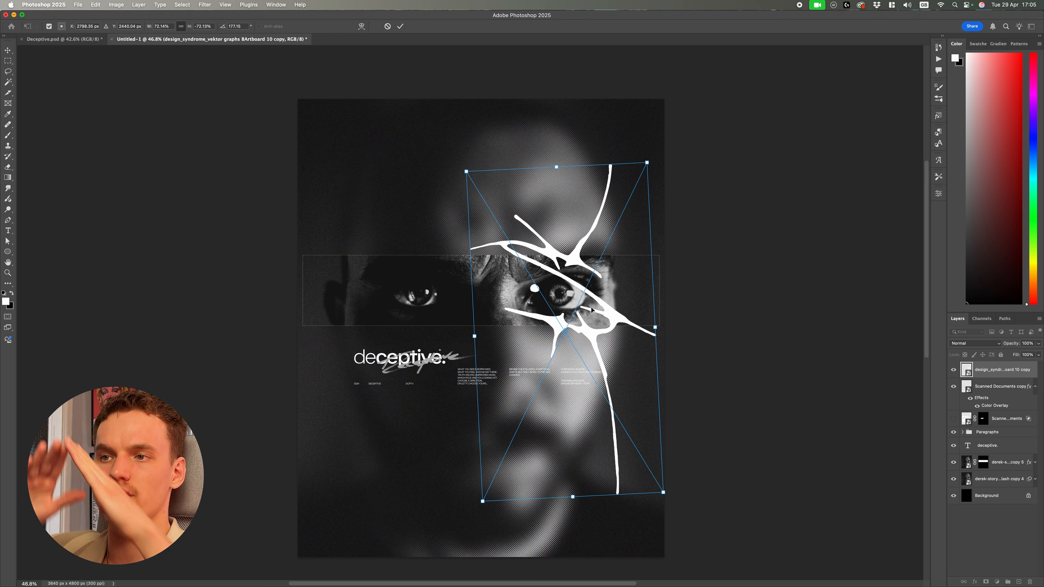
pyautogui.press('Tab')
pyautogui.scroll(1, 600, 309)
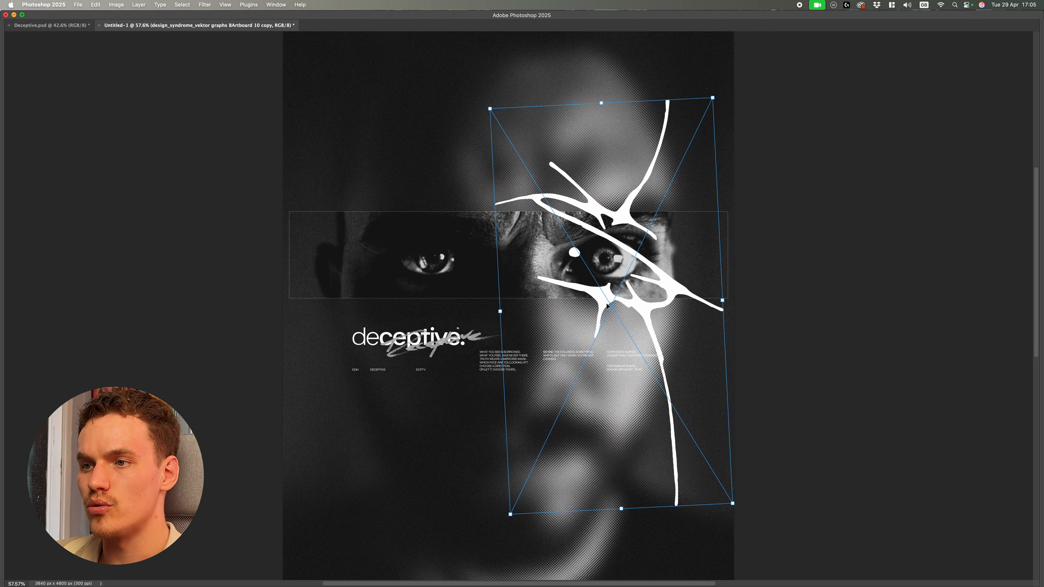
# Scale the vector graphic to 73.78%, centre it vertically at Y 2400 px, and apply the transform
pyautogui.press('Tab')
pyautogui.scroll(2, 629, 354)
pyautogui.moveTo(631, 360); pyautogui.dragTo(695, 358)
pyautogui.scroll(-4, 631, 356)
pyautogui.scroll(4, 630, 355)
pyautogui.scroll(1, 631, 355)
pyautogui.scroll(-4, 695, 358)
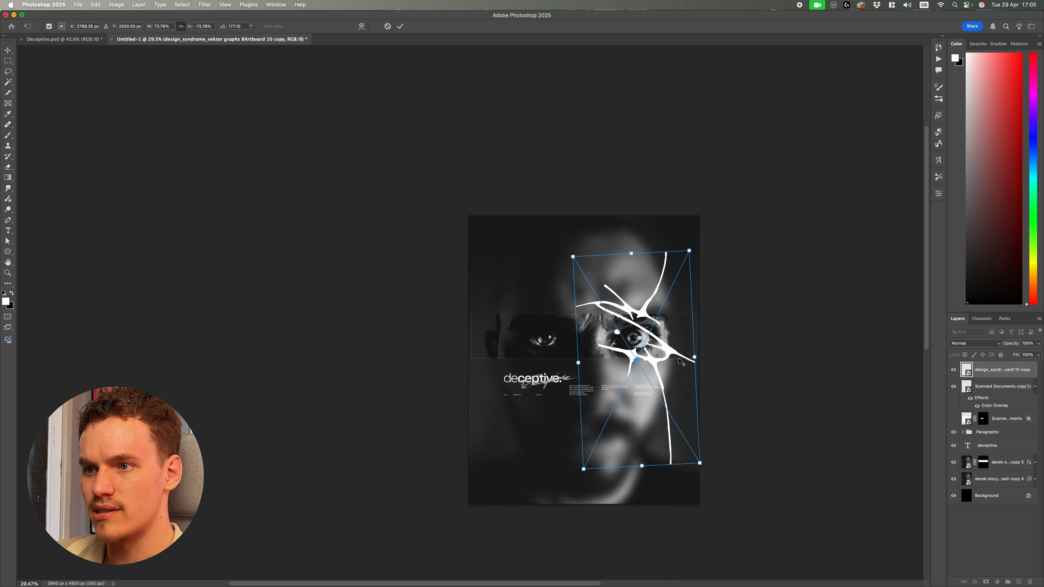
pyautogui.scroll(2, 670, 357)
pyautogui.scroll(2, 670, 357)
pyautogui.press('Return')
pyautogui.scroll(-4, 720, 370)
pyautogui.click(646, 338)
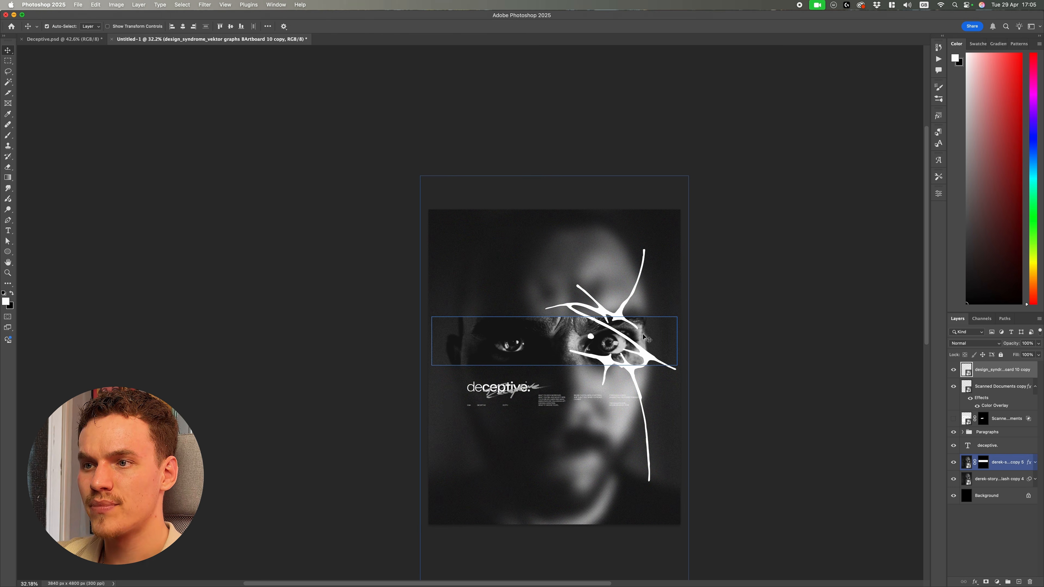
pyautogui.click(767, 385)
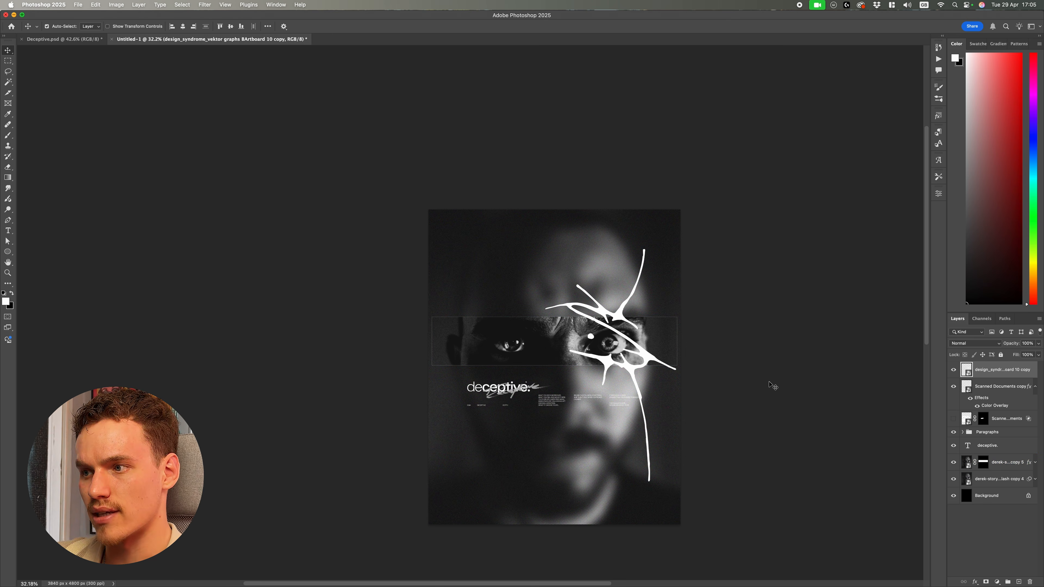
# Load the eye band's outline as a selection, invert it, and mask the vector graphic so it is hidden inside the band
pyautogui.keyDown('super'); pyautogui.click(984, 464); pyautogui.keyUp('super')
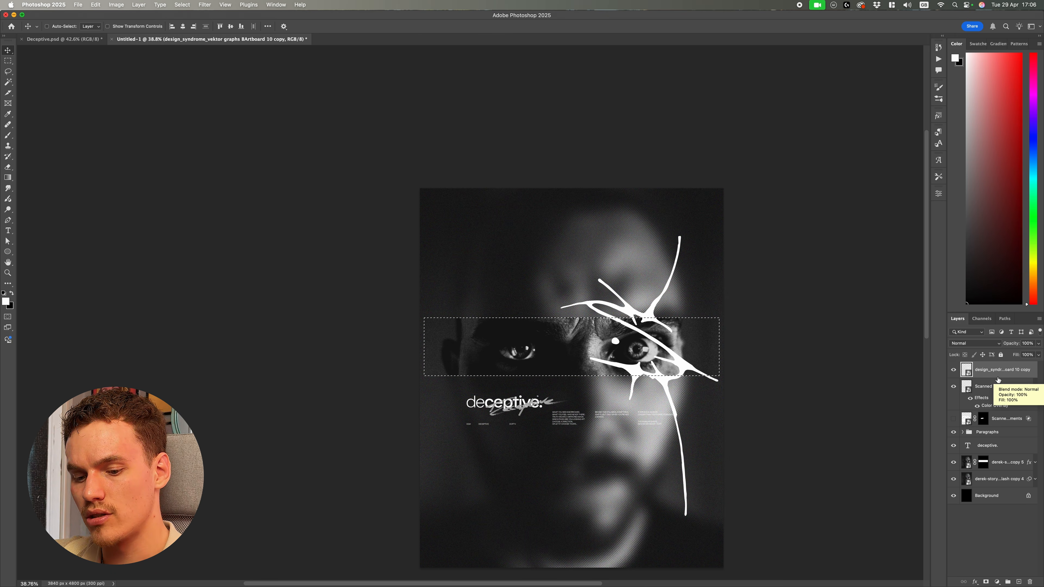
pyautogui.press('super+shift+i')
pyautogui.moveTo(677, 353); pyautogui.dragTo(718, 373)
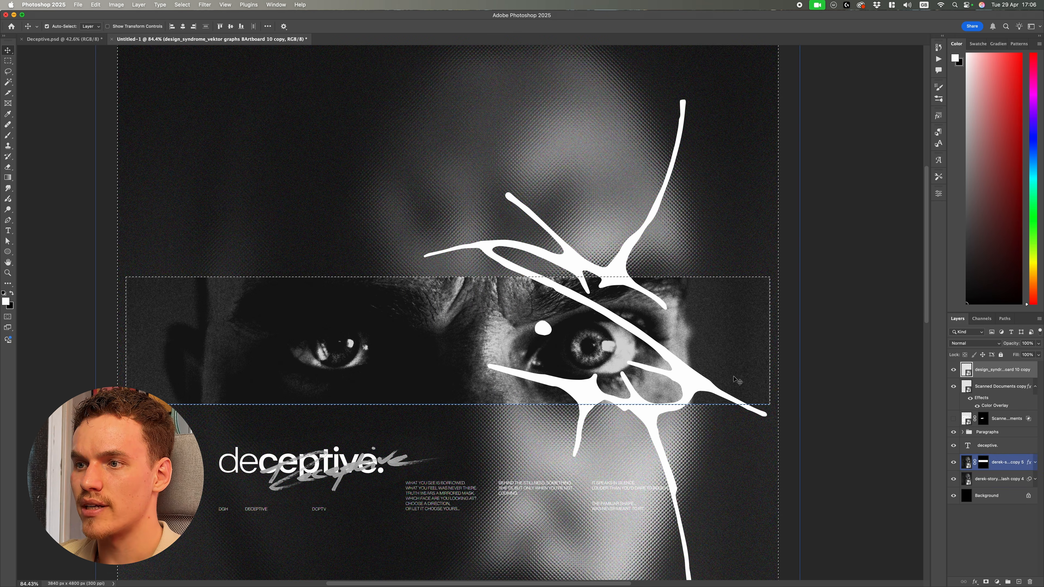
pyautogui.click(986, 582)
pyautogui.click(833, 509)
pyautogui.press('super+minus')
pyautogui.press('super+minus')
pyautogui.press('super+minus')
pyautogui.press('super+minus')
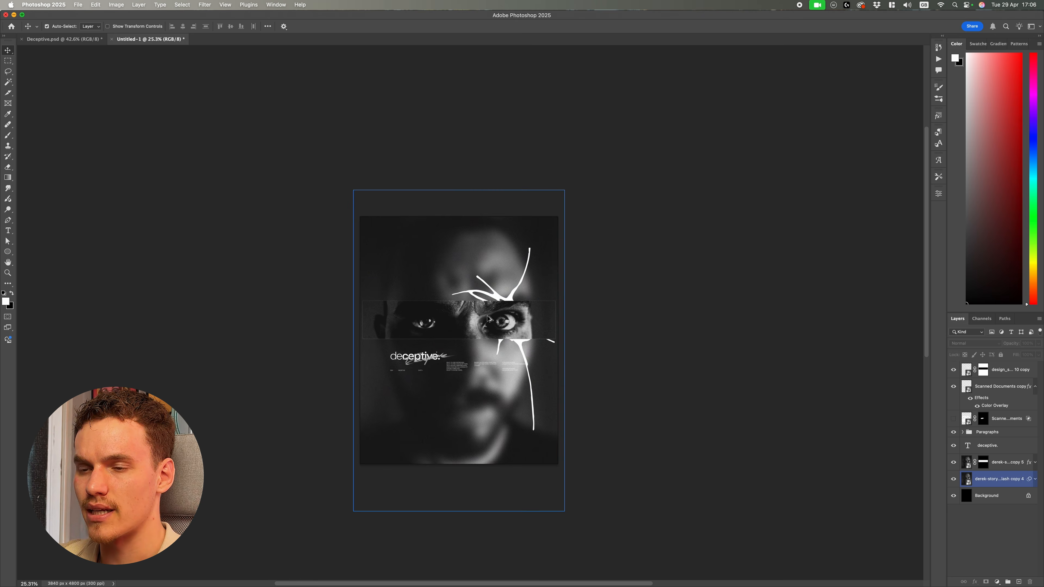
# Unlink the vector graphic from its mask, rotate it to about -178.9°, and shift it slightly around the brighter eye
pyautogui.moveTo(487, 318); pyautogui.dragTo(549, 334)
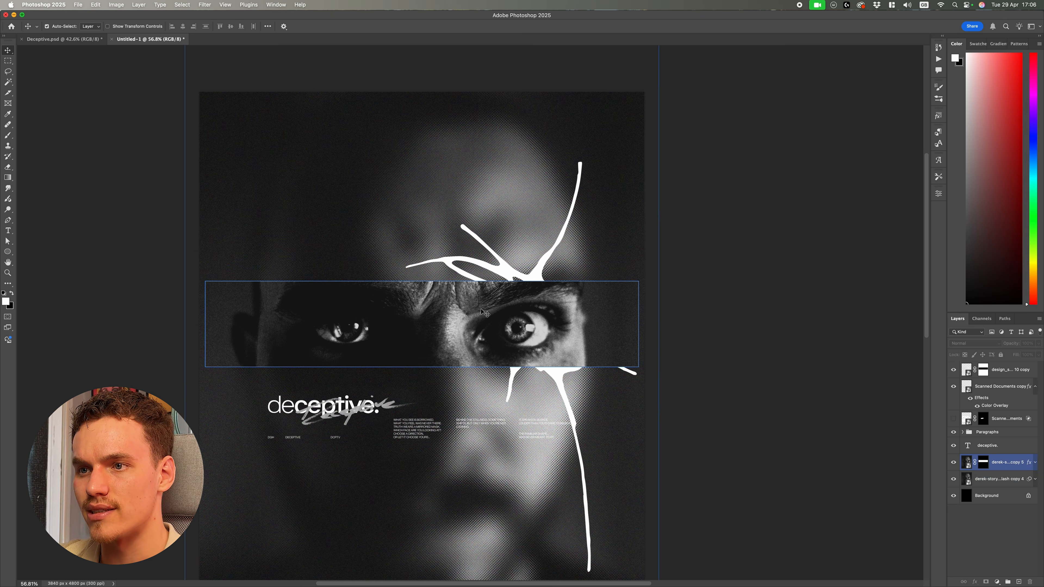
pyautogui.scroll(-4, 513, 237)
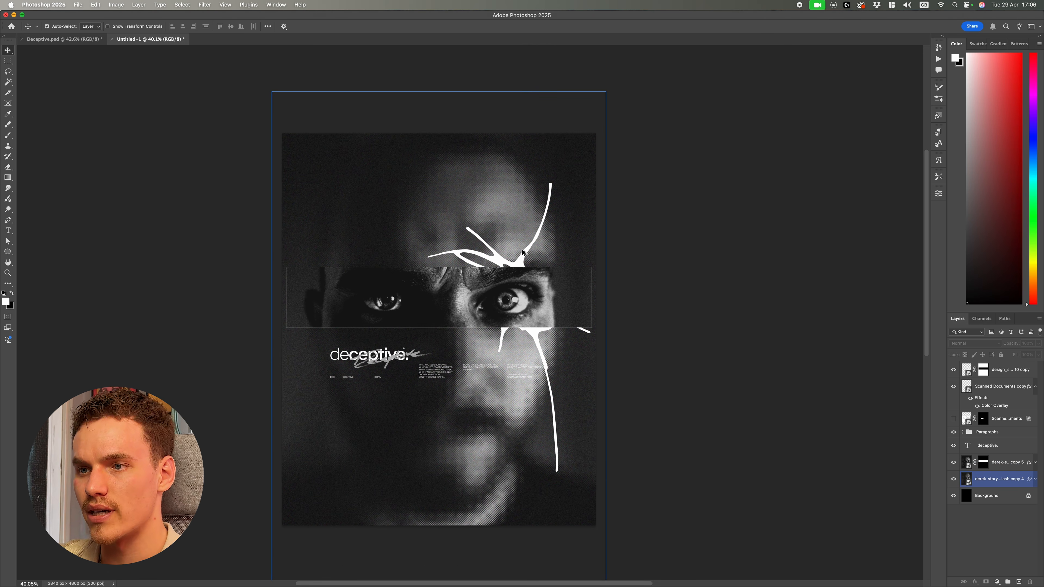
pyautogui.scroll(-1, 671, 306)
pyautogui.click(671, 306)
pyautogui.scroll(2, 699, 306)
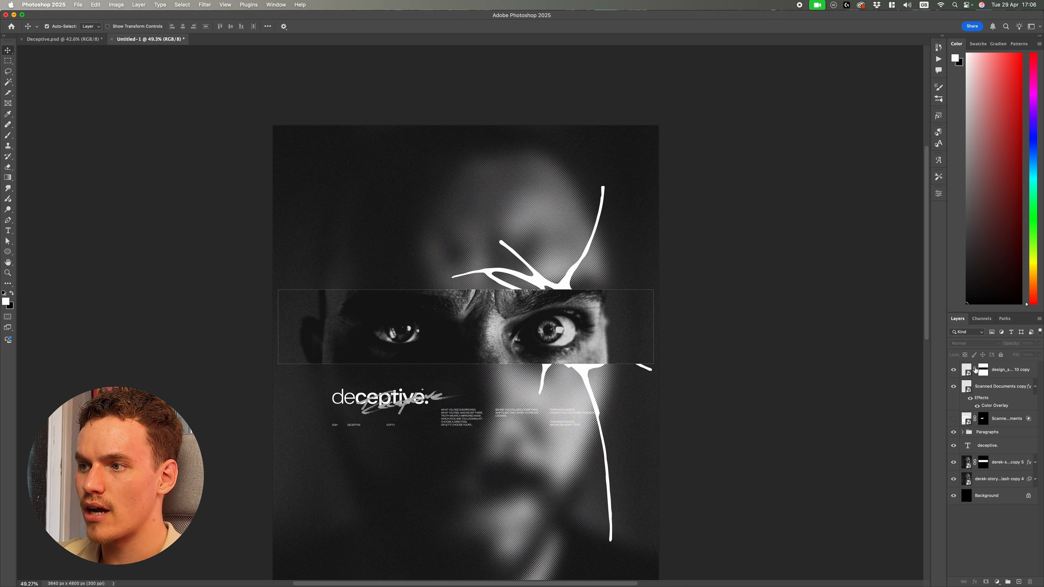
pyautogui.click(967, 371)
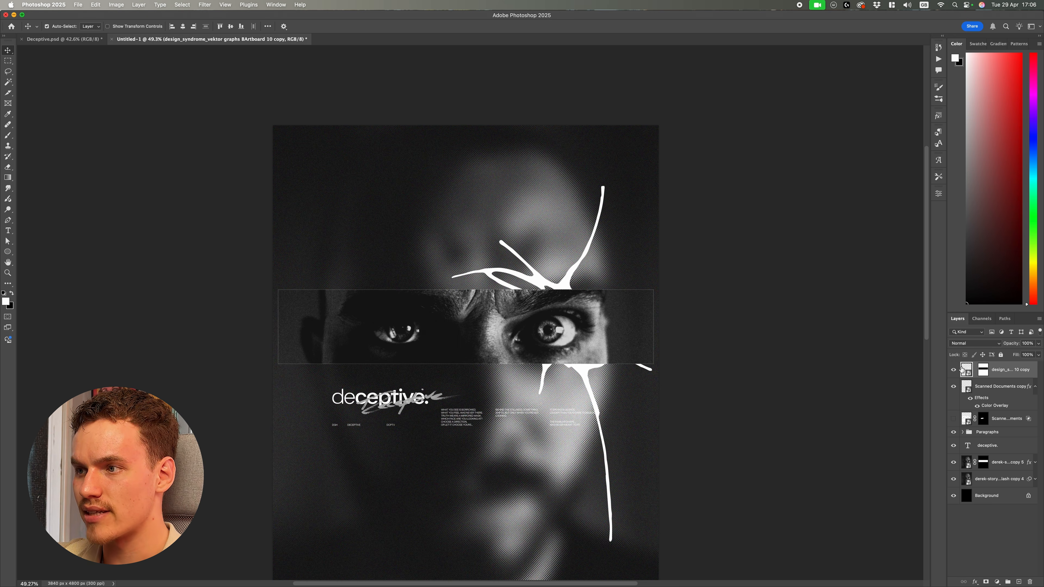
pyautogui.press('super+t')
pyautogui.moveTo(580, 267); pyautogui.dragTo(615, 281)
pyautogui.moveTo(601, 314); pyautogui.dragTo(594, 315)
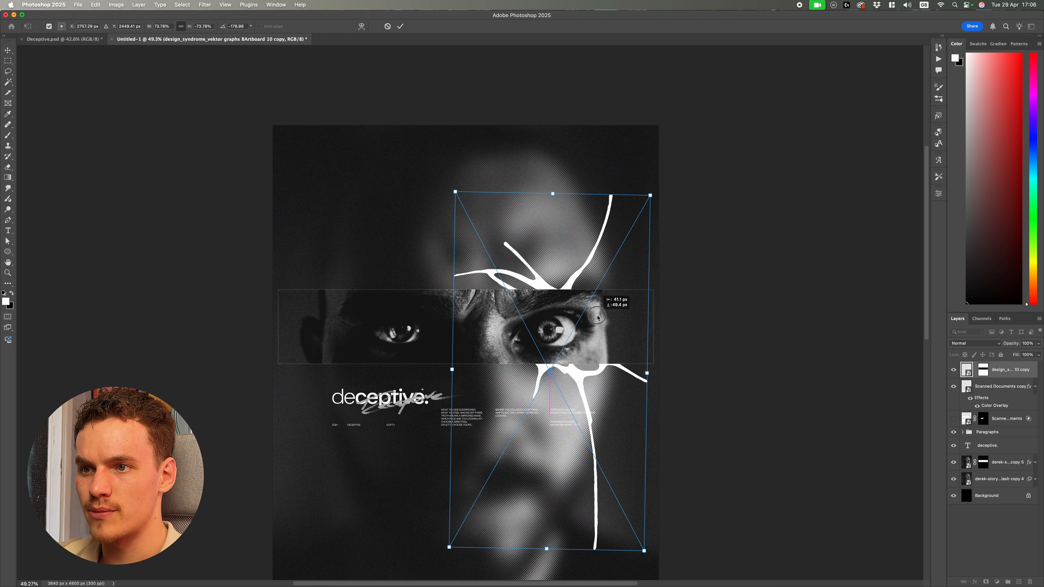
pyautogui.press('Return')
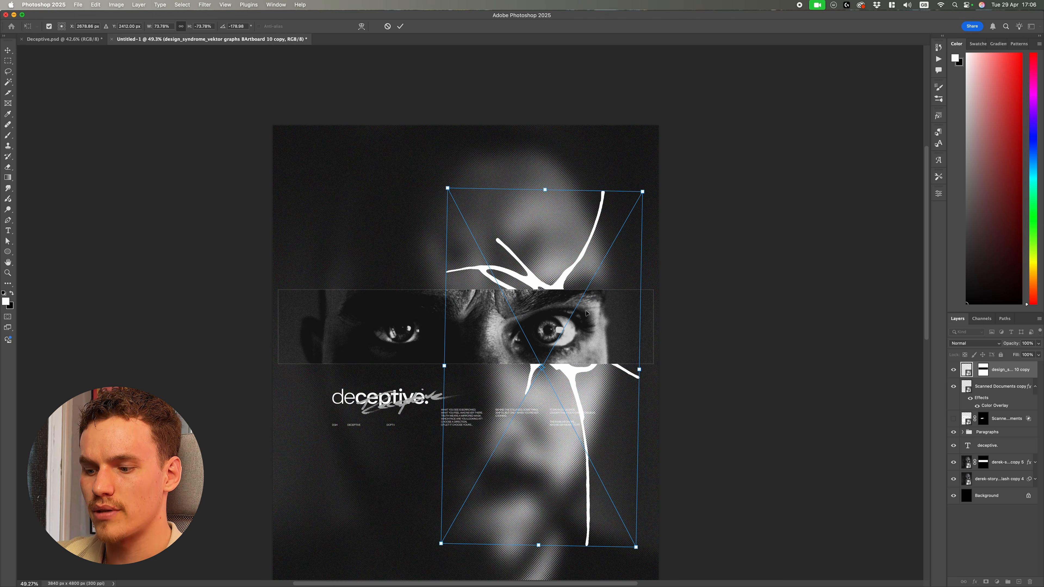
pyautogui.press('Return')
# Compare the poster with and without the masked vector graphic, both zoomed in and at full view
pyautogui.scroll(-5, 590, 312)
pyautogui.scroll(10, 588, 354)
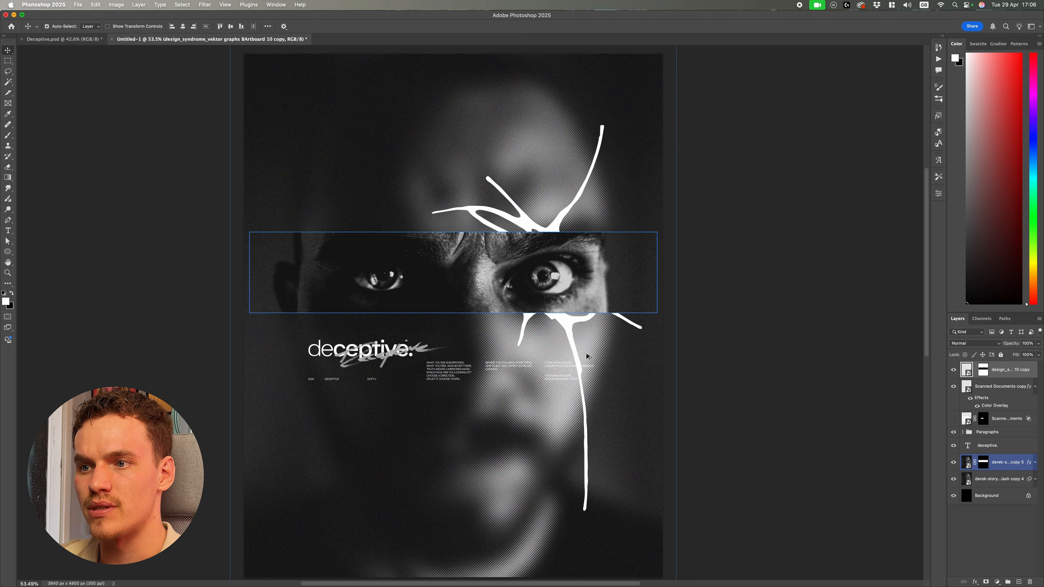
pyautogui.scroll(-8, 588, 355)
pyautogui.press('super+0')
pyautogui.click(953, 370)
pyautogui.click(953, 371)
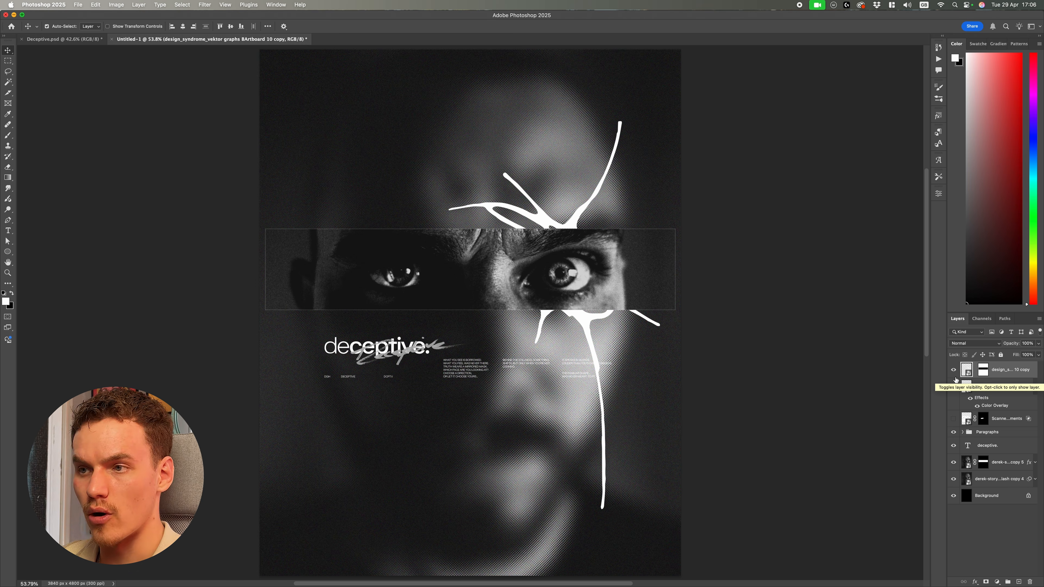
pyautogui.click(1036, 480)
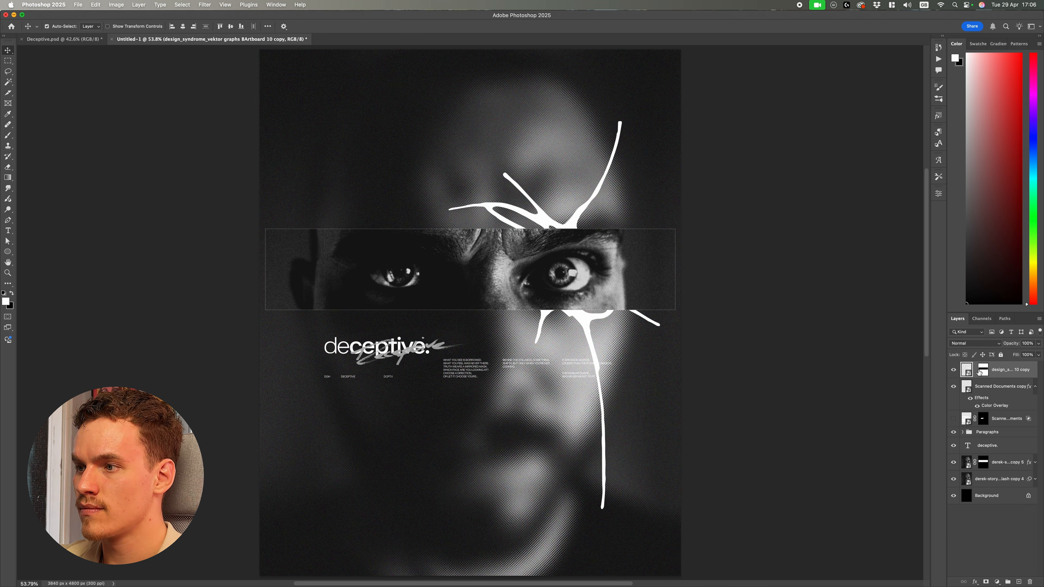
pyautogui.click(954, 370)
# Apply the last Filter Gallery combination to the vector graphic: Glass plus Regular Grain with intensity 40 and contrast 50
pyautogui.click(204, 5)
pyautogui.click(222, 16)
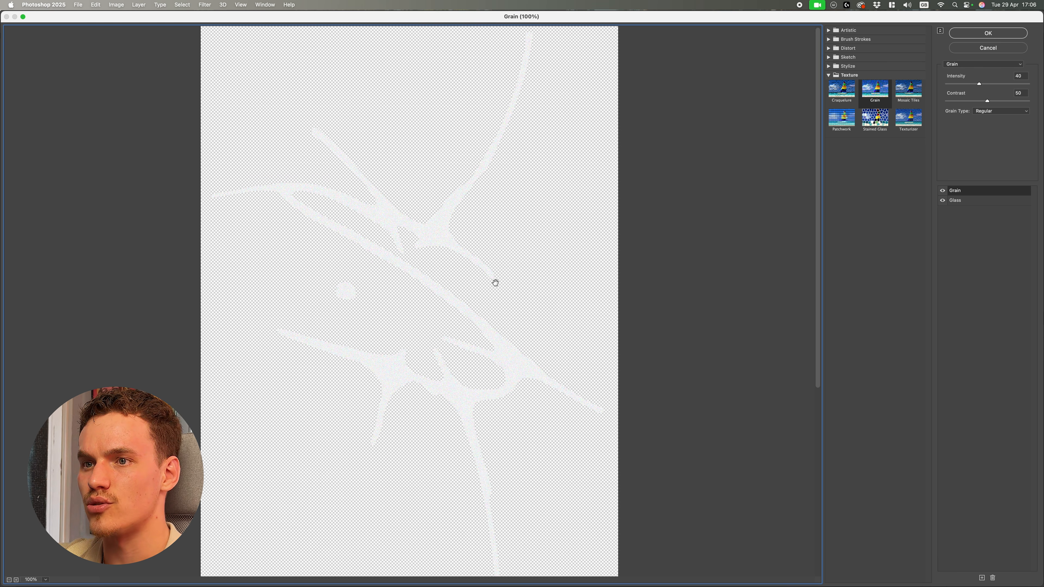
pyautogui.click(986, 34)
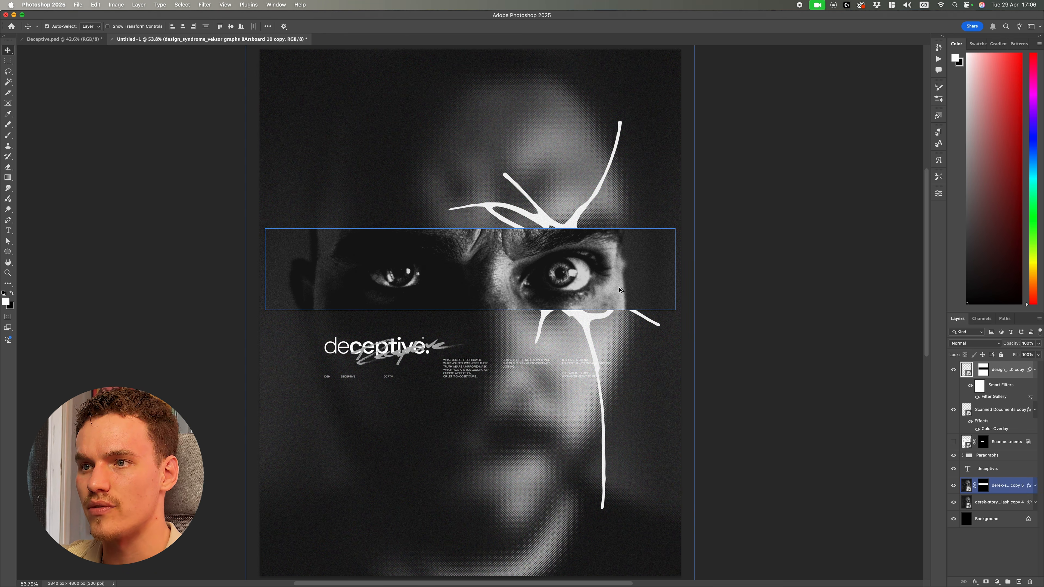
pyautogui.scroll(10, 586, 316)
pyautogui.scroll(-10, 599, 354)
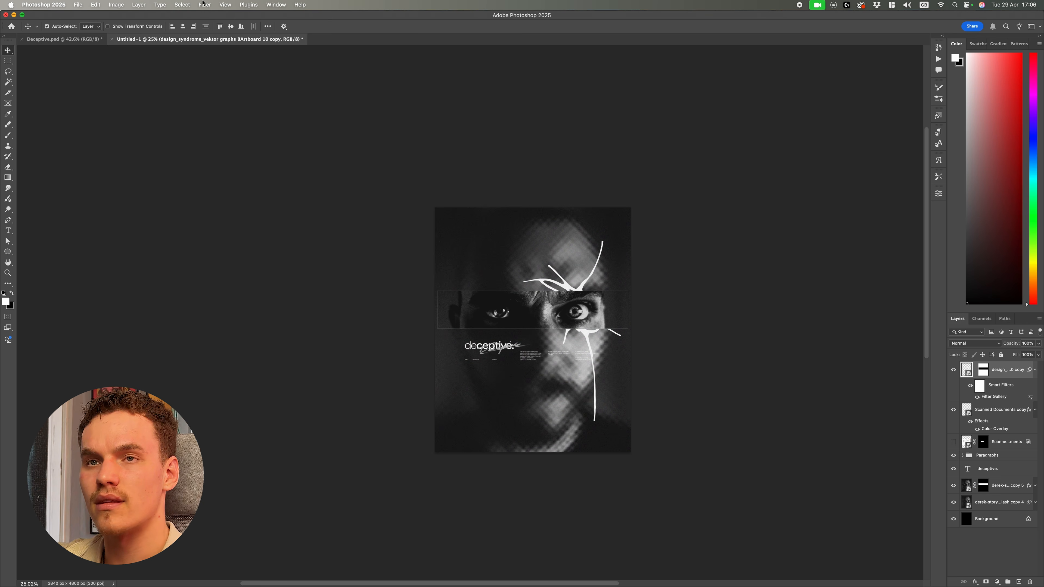
# Apply a Gaussian Blur with a 30-pixel radius to the masked vector graphic and change its blending mode
pyautogui.click(204, 4)
pyautogui.moveTo(218, 107)
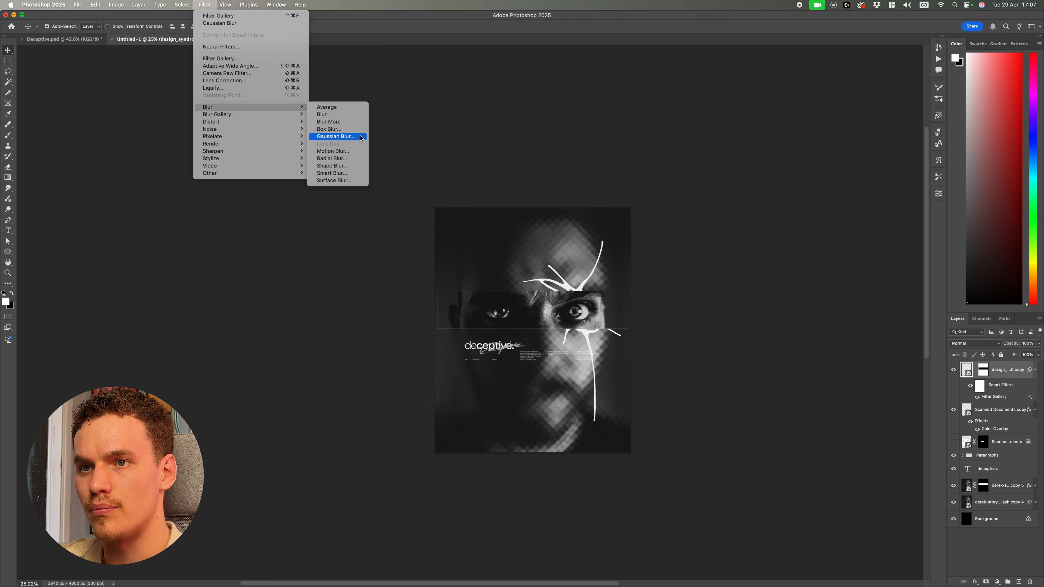
pyautogui.click(329, 139)
pyautogui.write('30')
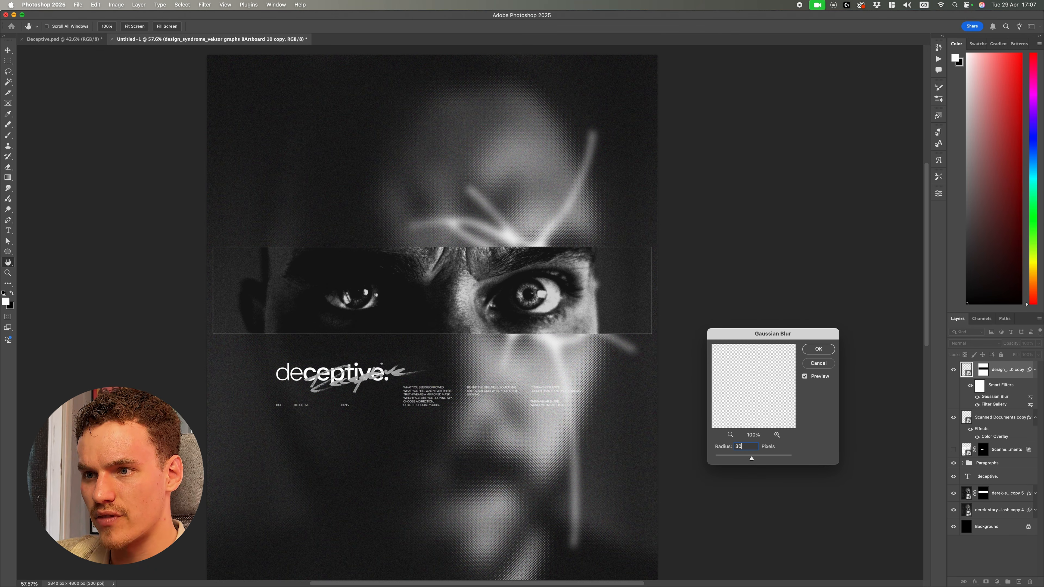
pyautogui.scroll(-2, 584, 346)
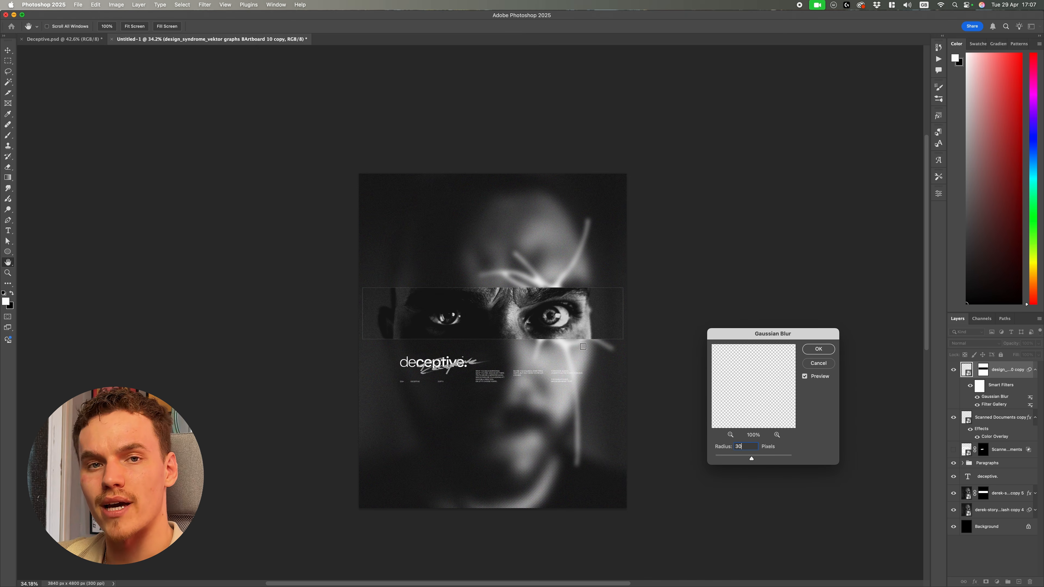
pyautogui.press('Return')
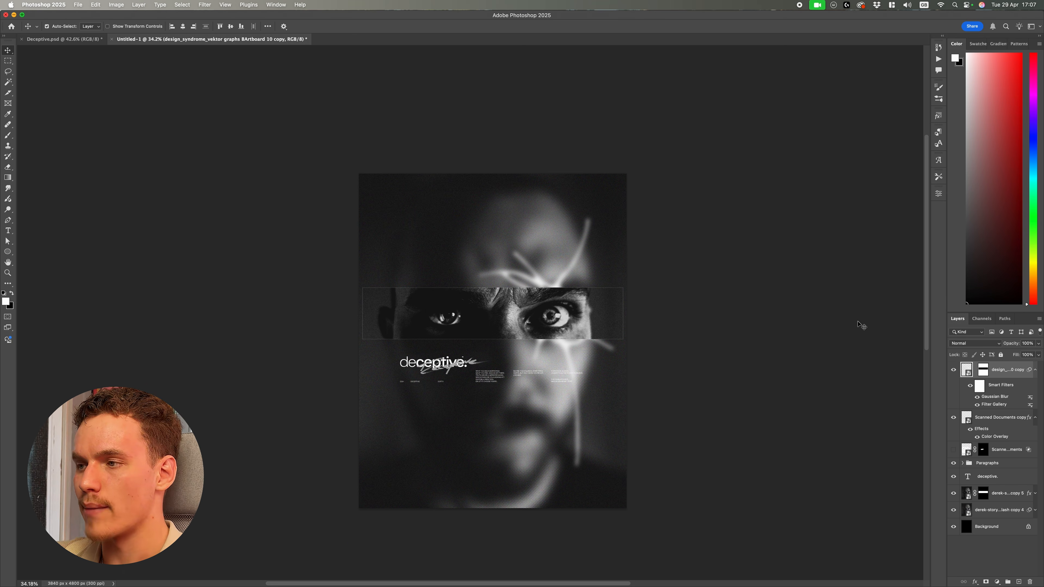
pyautogui.scroll(1, 551, 325)
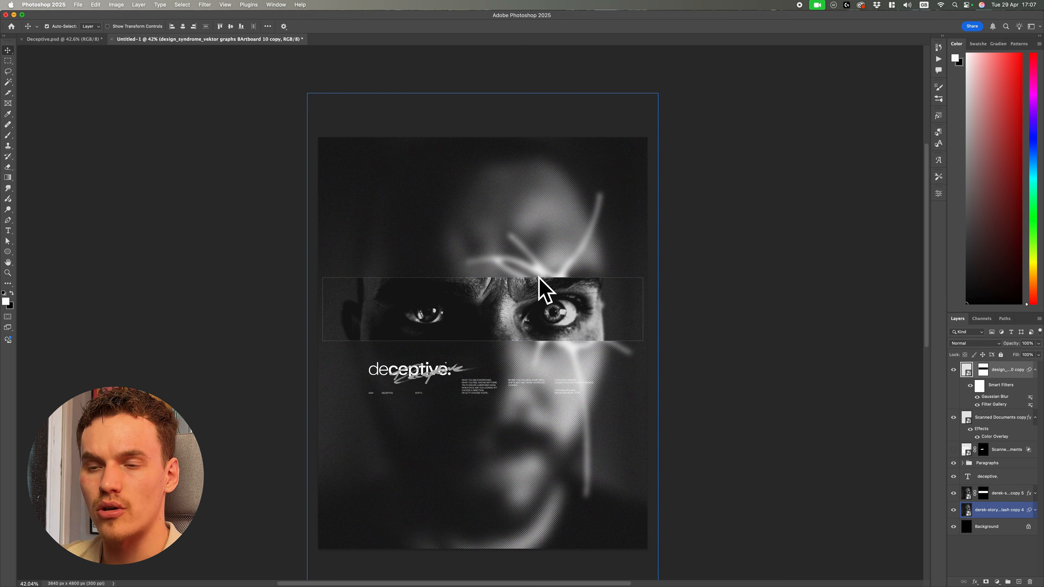
pyautogui.click(978, 345)
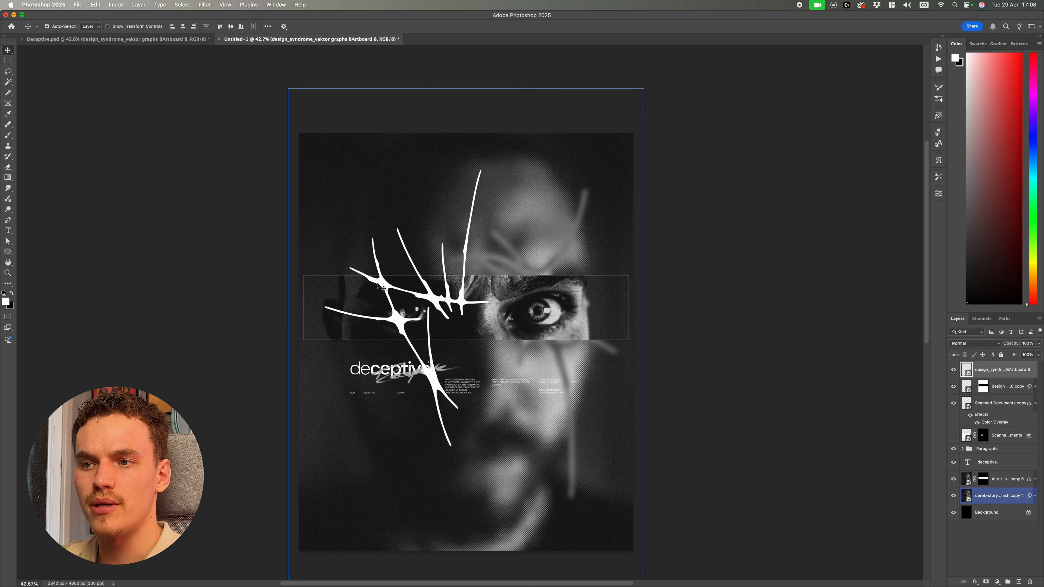
# Shift the second vector graphic, BArtboard 8, slightly up over the dark eye and apply the transform
pyautogui.click(515, 292)
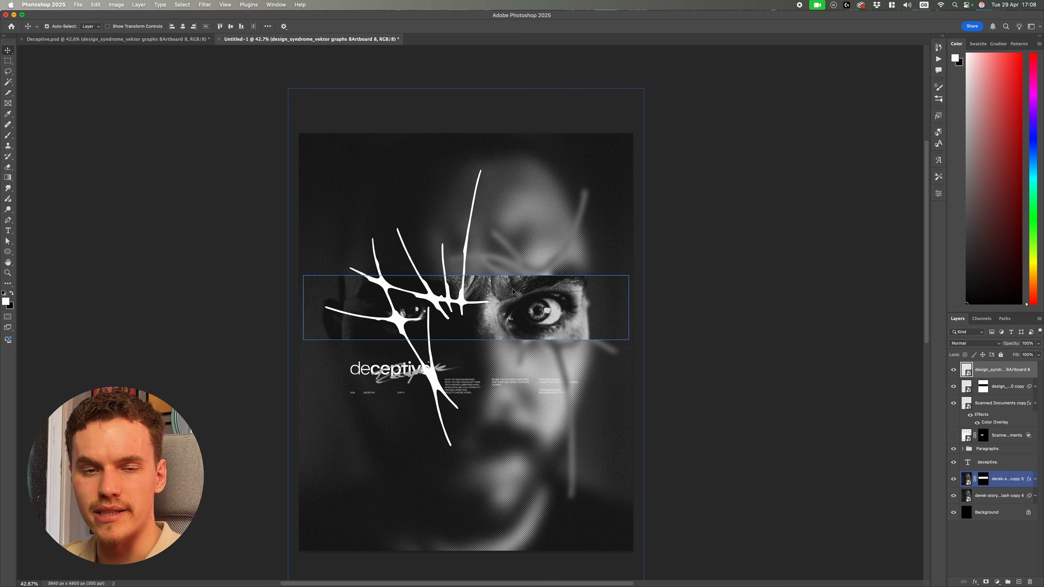
pyautogui.scroll(2, 474, 299)
pyautogui.press('super+t')
pyautogui.moveTo(452, 301); pyautogui.dragTo(435, 292)
pyautogui.press('Return')
pyautogui.scroll(-5, 535, 288)
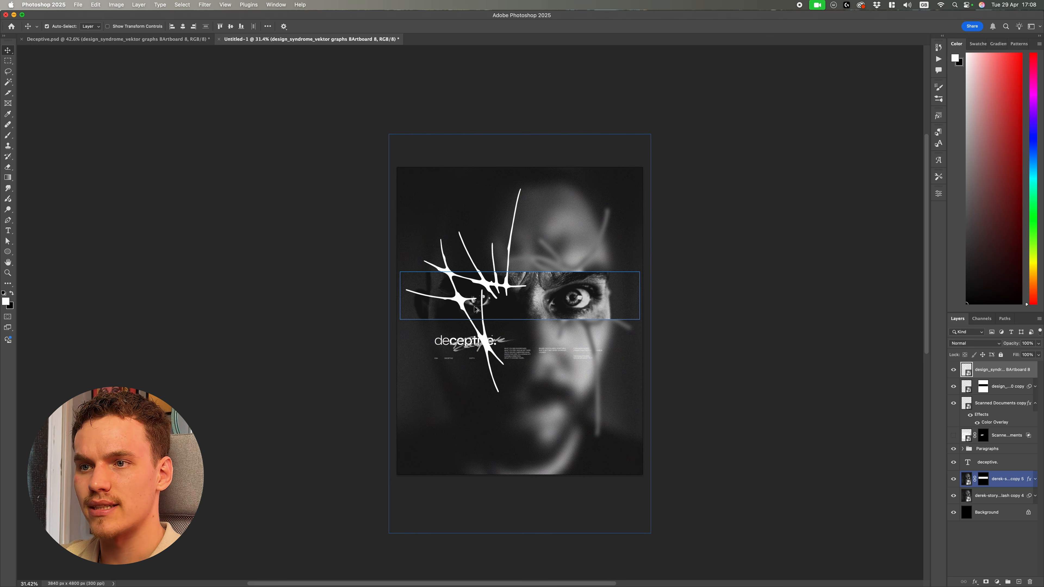
# Add the first vector graphic's eye-band mask to the BArtboard 8 layer and set that layer's blending mode to Exclusion
pyautogui.scroll(8, 474, 305)
pyautogui.moveTo(985, 390); pyautogui.dragTo(983, 370)
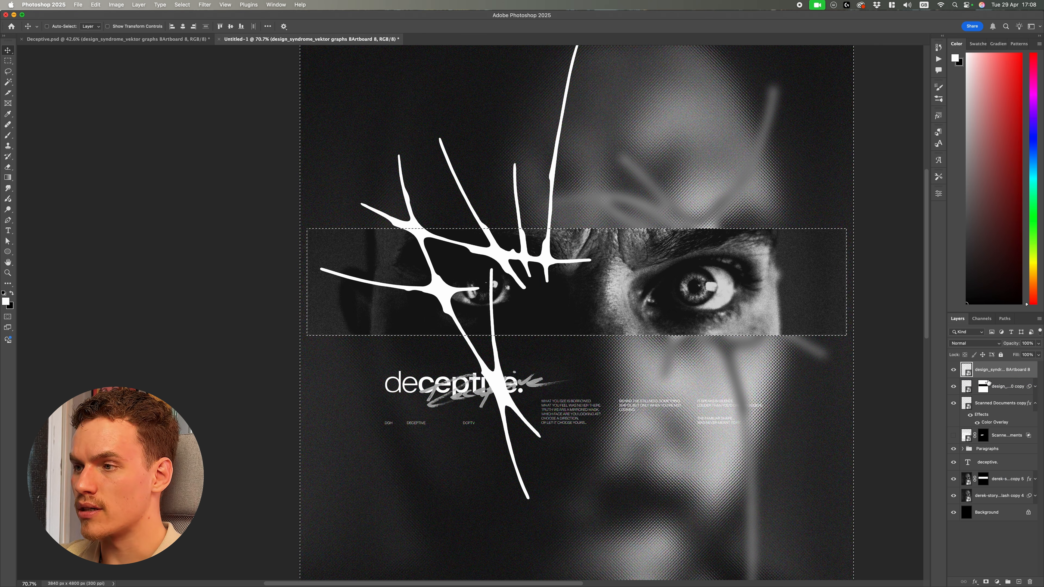
pyautogui.hscroll(-2, 704, 406)
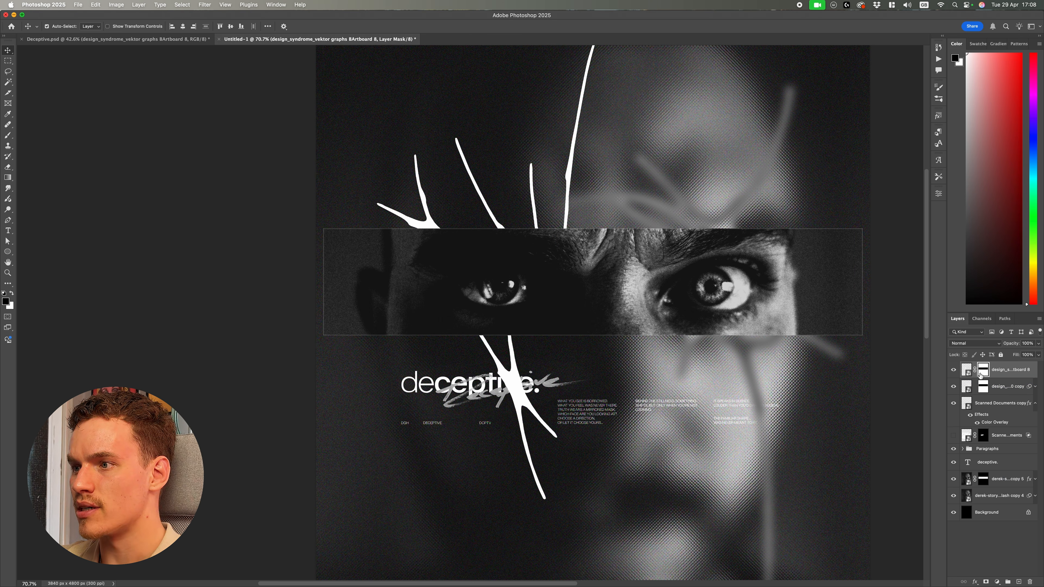
pyautogui.click(967, 369)
pyautogui.click(975, 343)
pyautogui.click(967, 541)
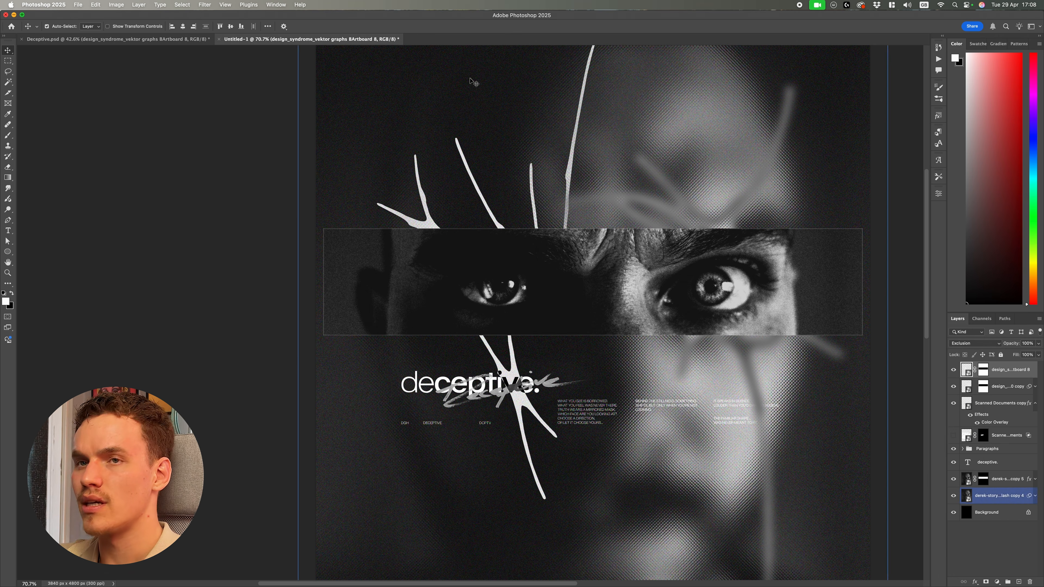
# Apply the same Glass and Regular Grain Filter Gallery effect, intensity 40 and contrast 50, to the BArtboard 8 graphic
pyautogui.click(208, 4)
pyautogui.click(230, 25)
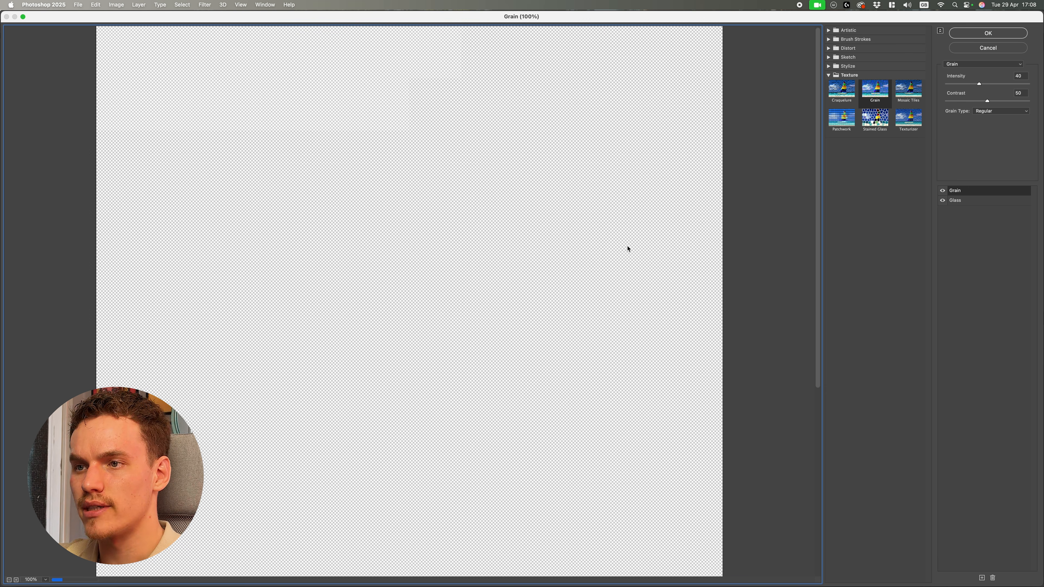
pyautogui.press('Return')
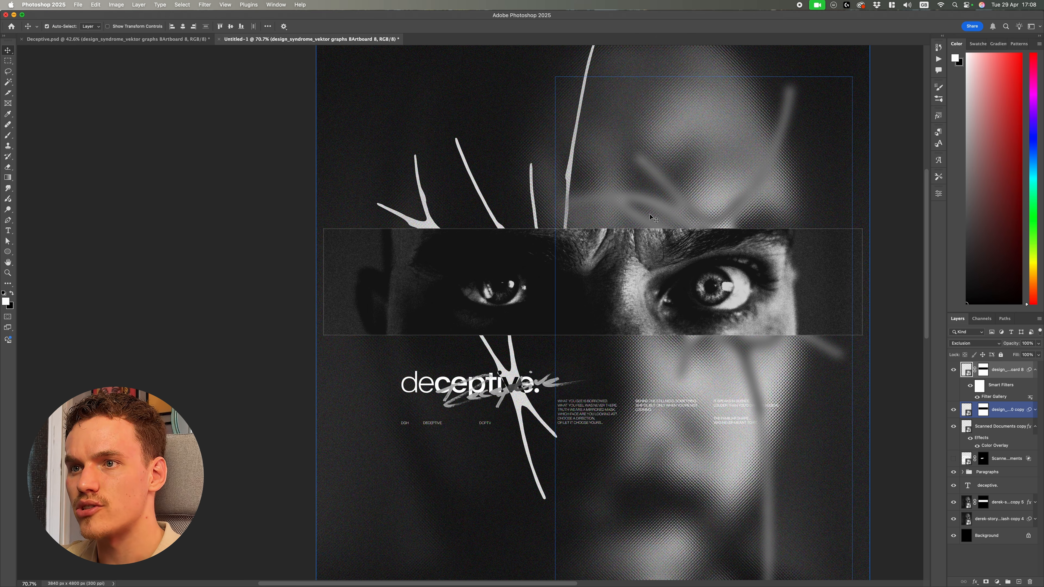
# Apply a Gaussian Blur to the BArtboard 8 vector graphic on top of its existing Filter Gallery effect
pyautogui.click(204, 4)
pyautogui.click(224, 24)
pyautogui.press('Return')
# Reduce the opacity of the blurred BArtboard 8 vector graphic layer to 40%
pyautogui.scroll(-10, 738, 277)
pyautogui.scroll(5, 740, 280)
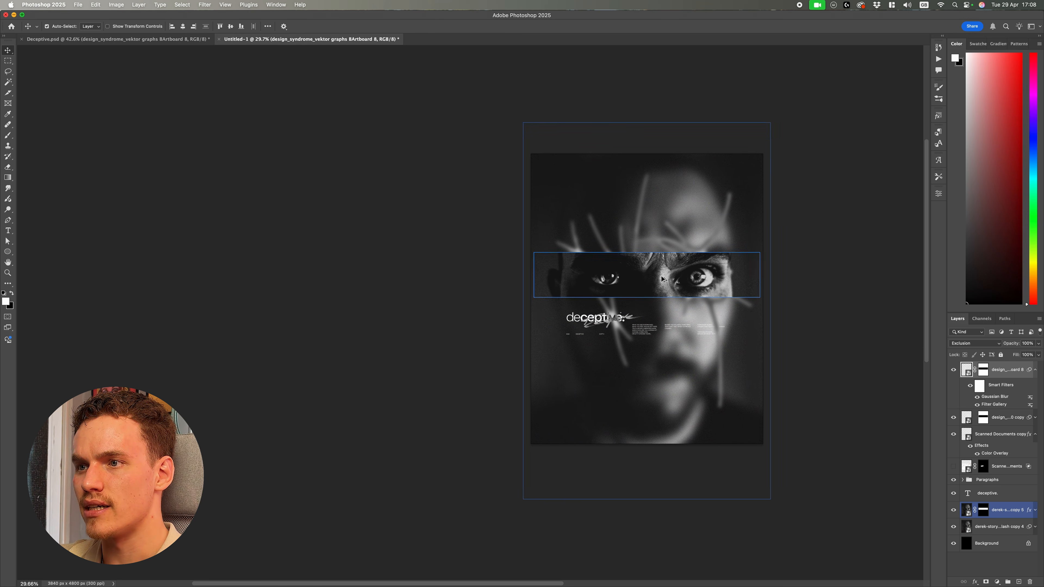
pyautogui.scroll(4, 663, 279)
pyautogui.scroll(-4, 650, 309)
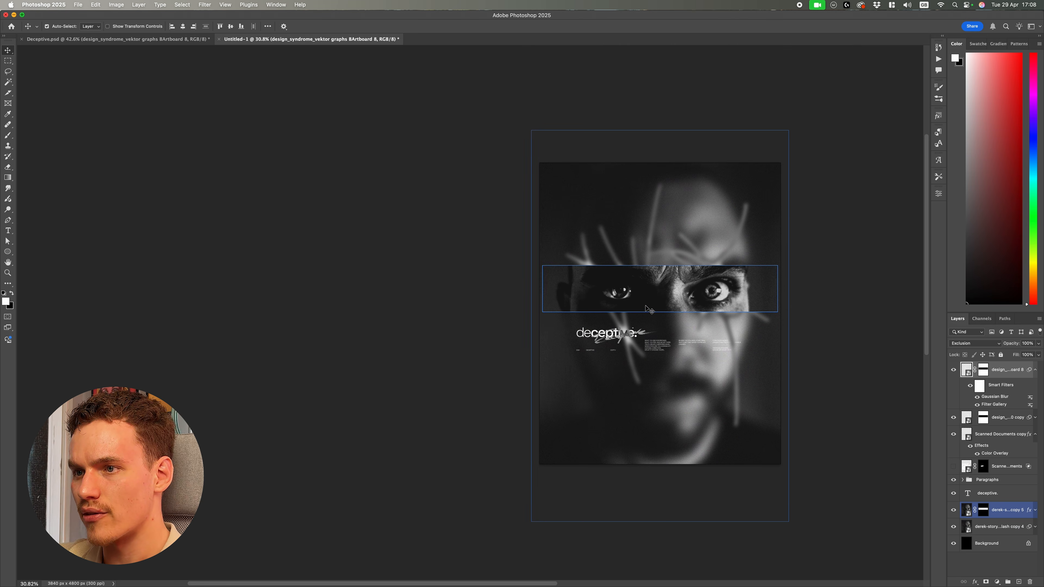
pyautogui.moveTo(646, 309); pyautogui.dragTo(559, 308)
pyautogui.scroll(2, 564, 316)
pyautogui.click(1038, 345)
pyautogui.moveTo(1037, 353); pyautogui.dragTo(1017, 354)
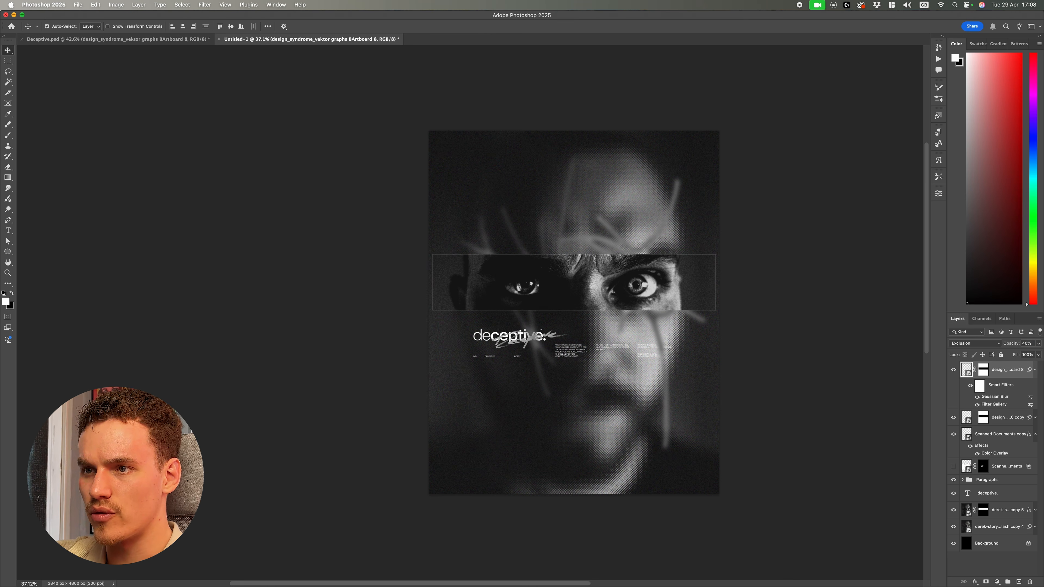
# Set the opacity of the first vector graphic layer, Artboard 10 copy, to 80%
pyautogui.scroll(10, 534, 331)
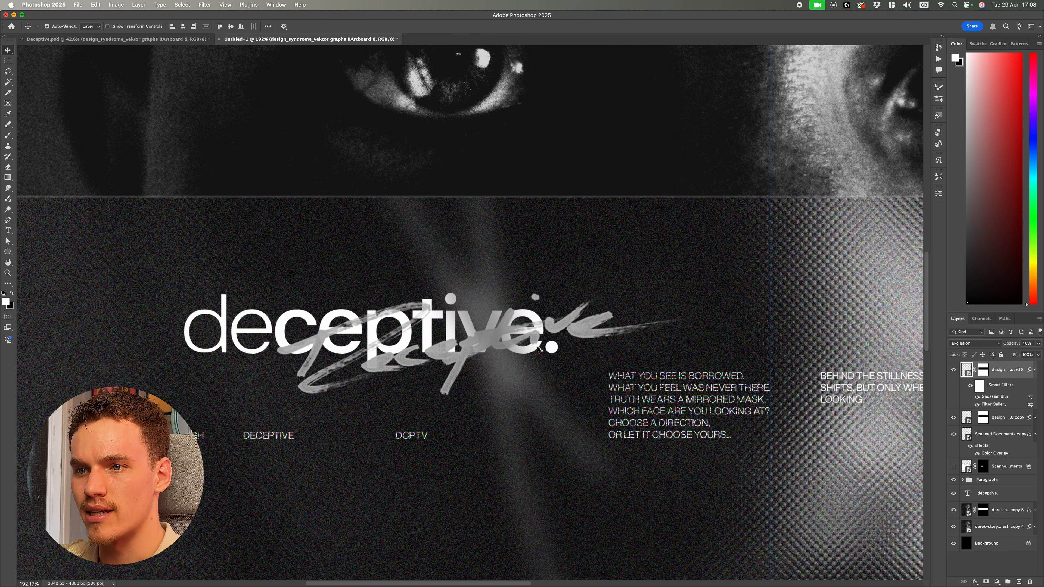
pyautogui.scroll(-10, 517, 332)
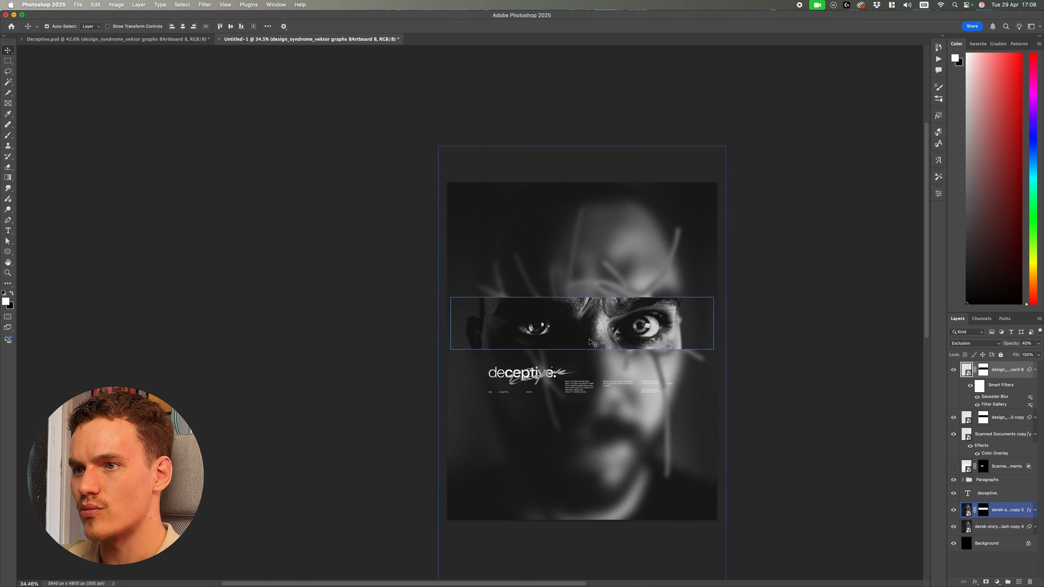
pyautogui.click(1037, 345)
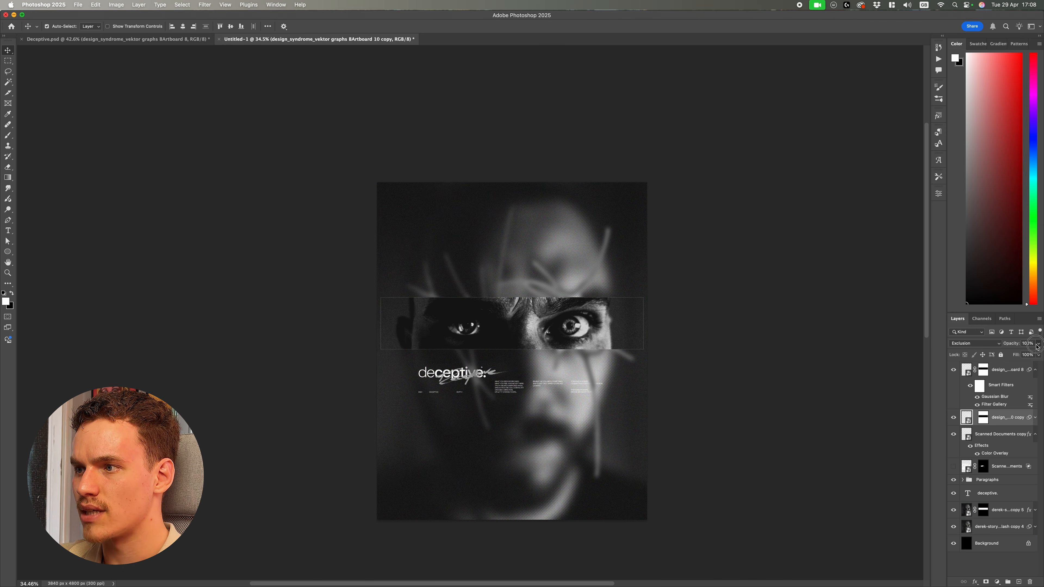
pyautogui.moveTo(1037, 354); pyautogui.dragTo(1030, 355)
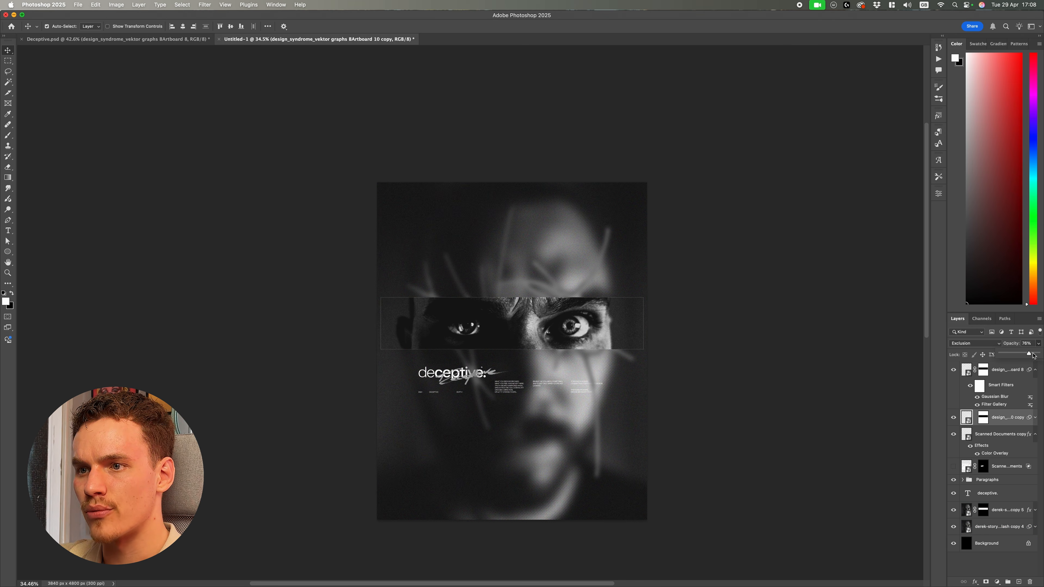
pyautogui.click(1027, 343)
pyautogui.write('80')
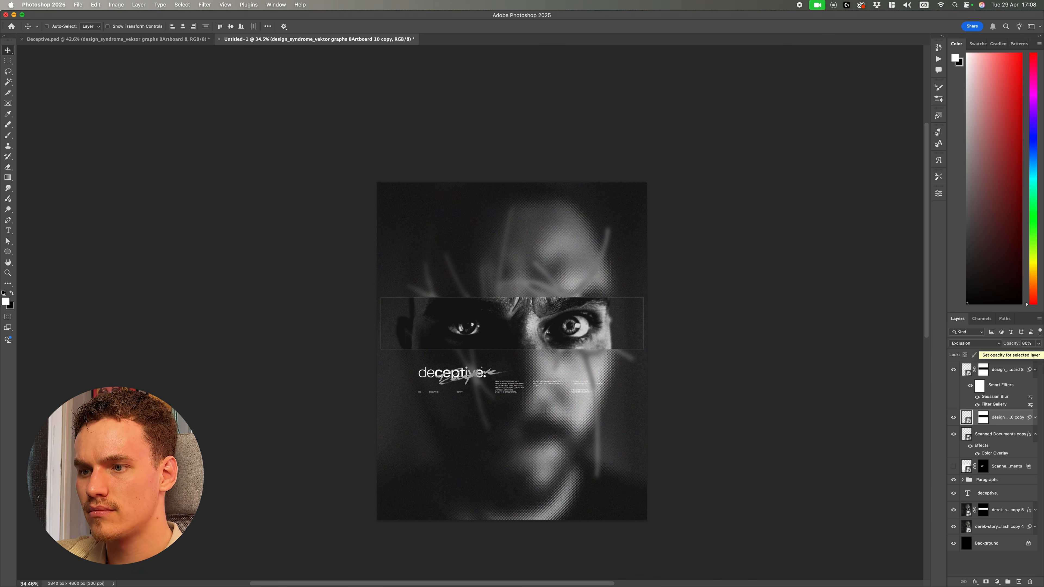
# Group the two vector graphic layers and name the group Tribals
pyautogui.press('super+0')
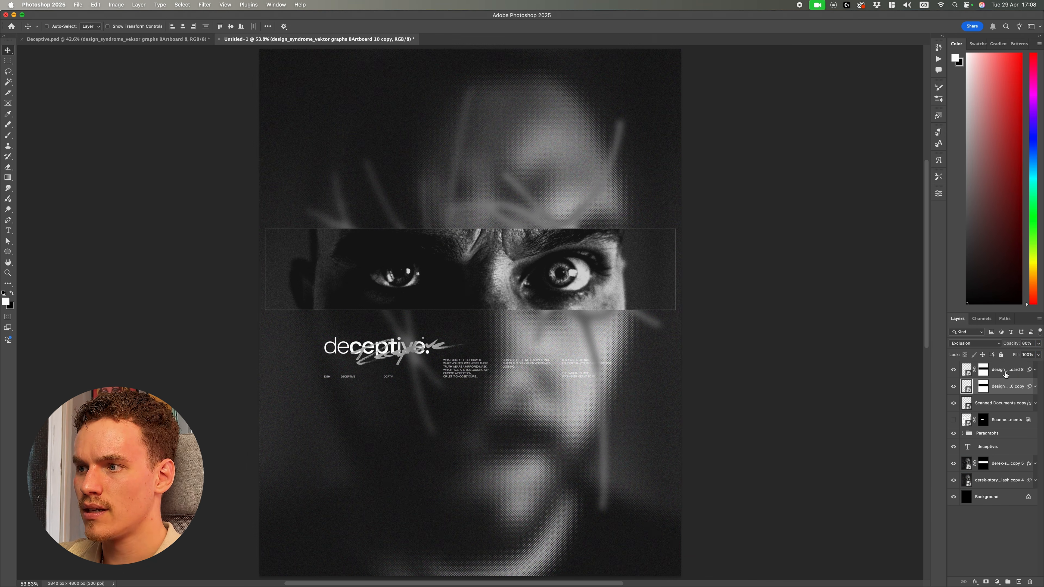
pyautogui.keyDown('shift'); pyautogui.click(1005, 373); pyautogui.keyUp('shift')
pyautogui.press('super+g')
pyautogui.doubleClick(984, 367)
pyautogui.write('Tribals')
pyautogui.press('Return')
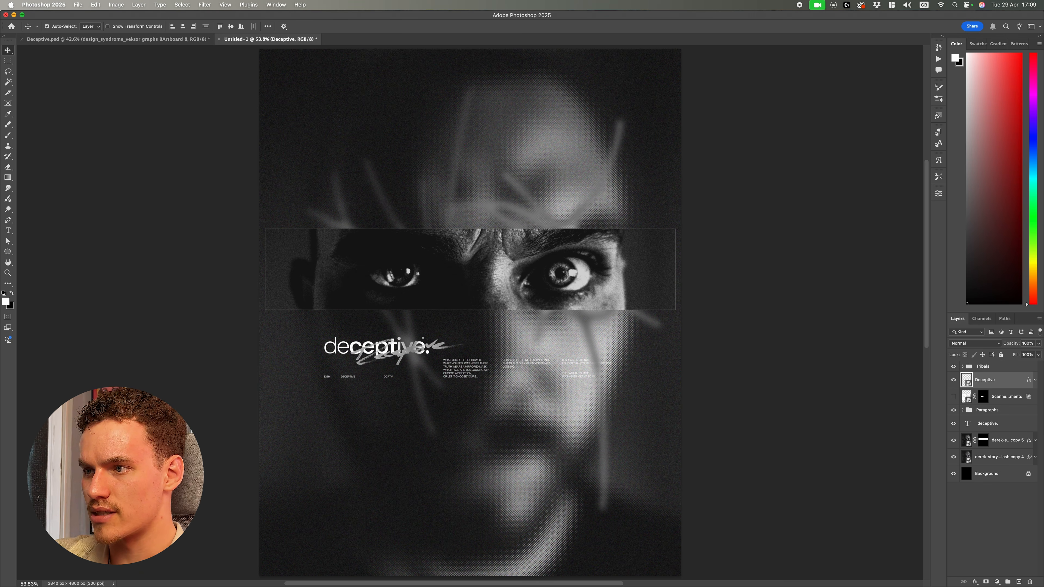
# Duplicate the Paragraphs group and the deceptive. text layer, convert the copies into one smart object, and hide the originals
pyautogui.scroll(-2, 848, 412)
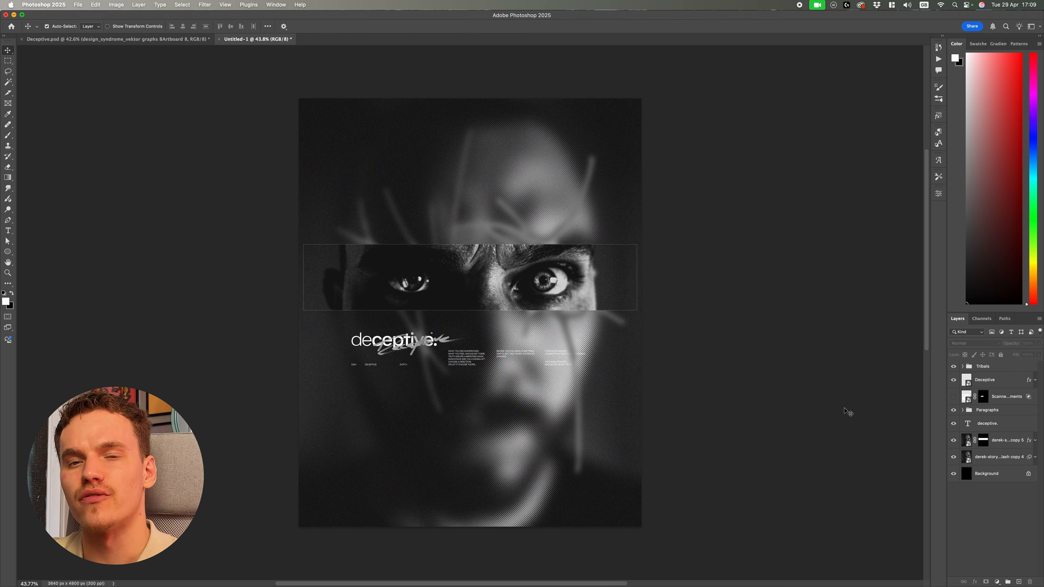
pyautogui.click(531, 390)
pyautogui.scroll(5, 531, 389)
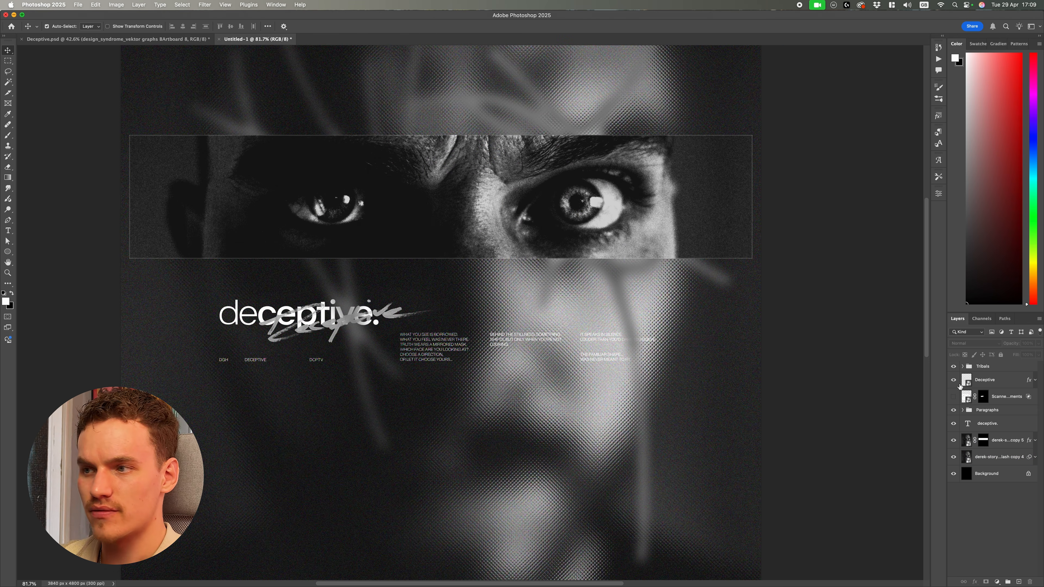
pyautogui.click(954, 425)
pyautogui.click(954, 424)
pyautogui.click(1001, 426)
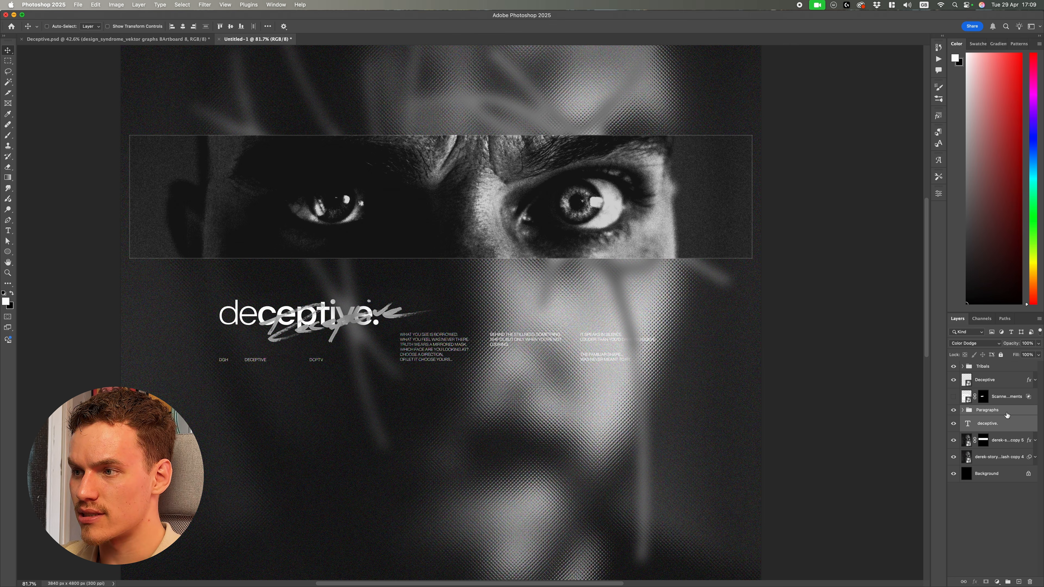
pyautogui.rightClick(1009, 411)
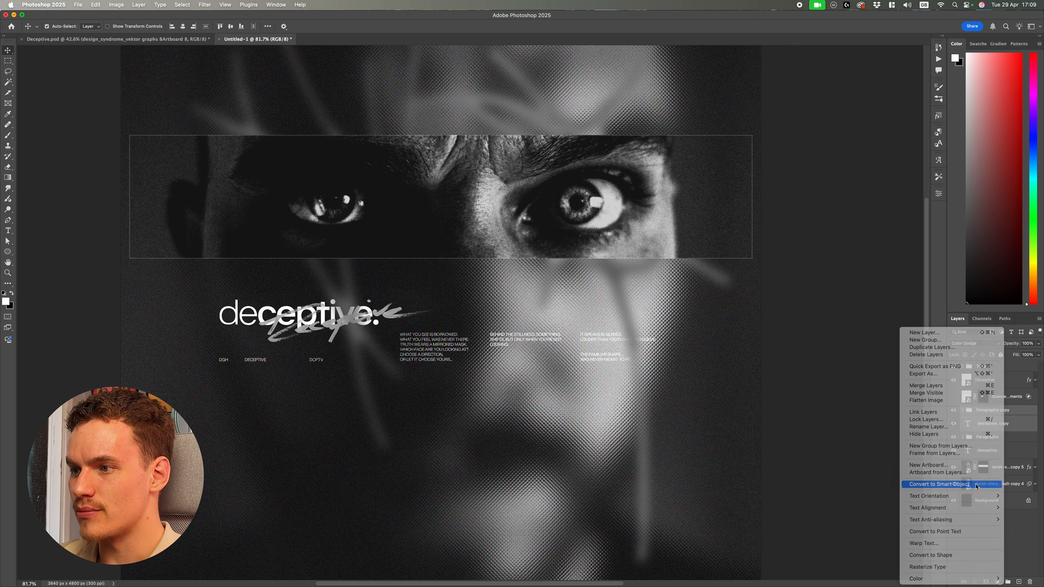
pyautogui.click(954, 478)
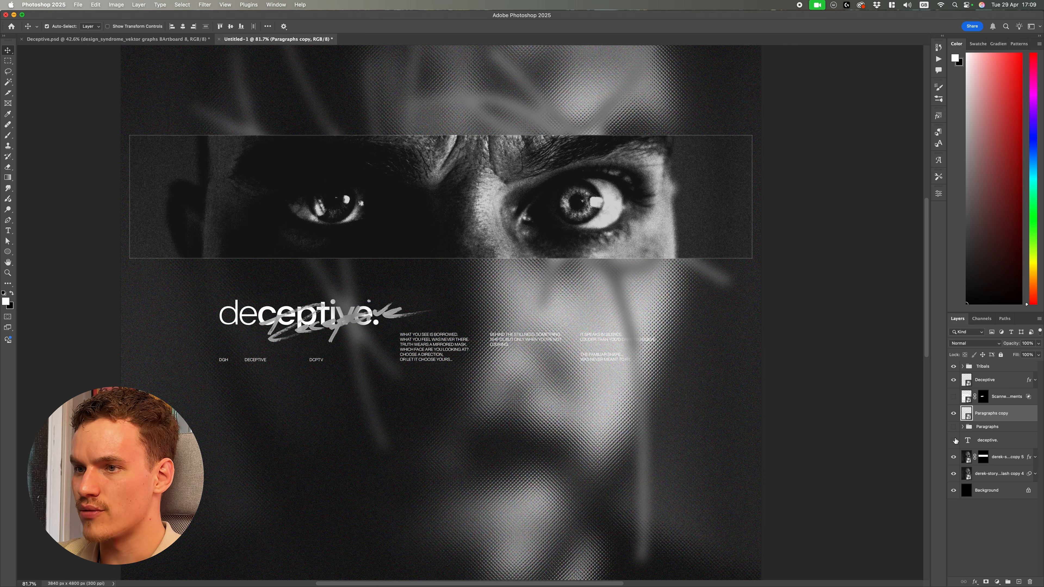
# Set the Paragraphs copy smart object to Color Dodge and displace it at scale 10 with the Film Dust.psd map, repeating edge pixels
pyautogui.click(974, 343)
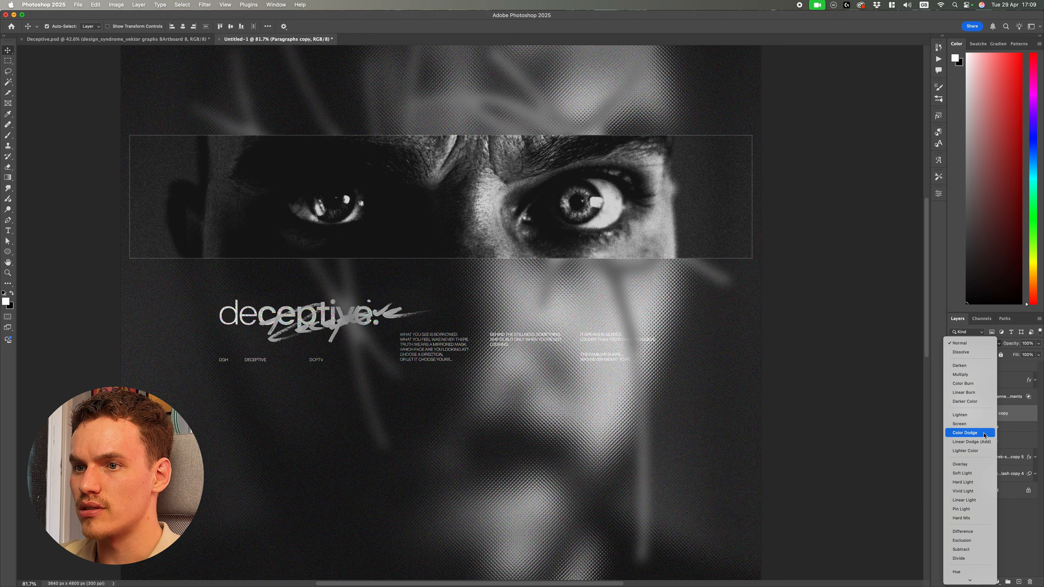
pyautogui.click(985, 435)
pyautogui.scroll(-2, 473, 311)
pyautogui.click(204, 4)
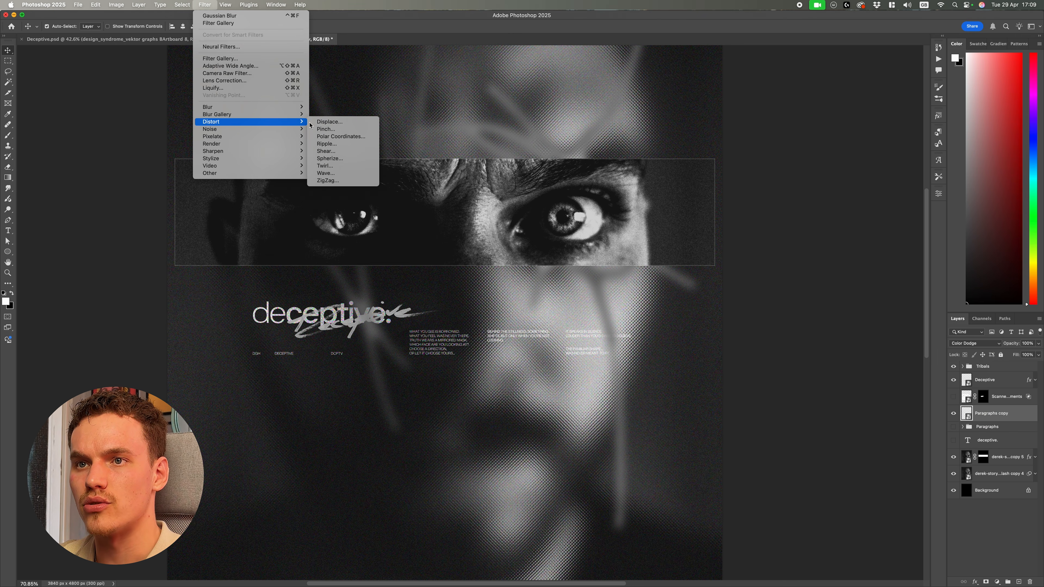
pyautogui.click(329, 121)
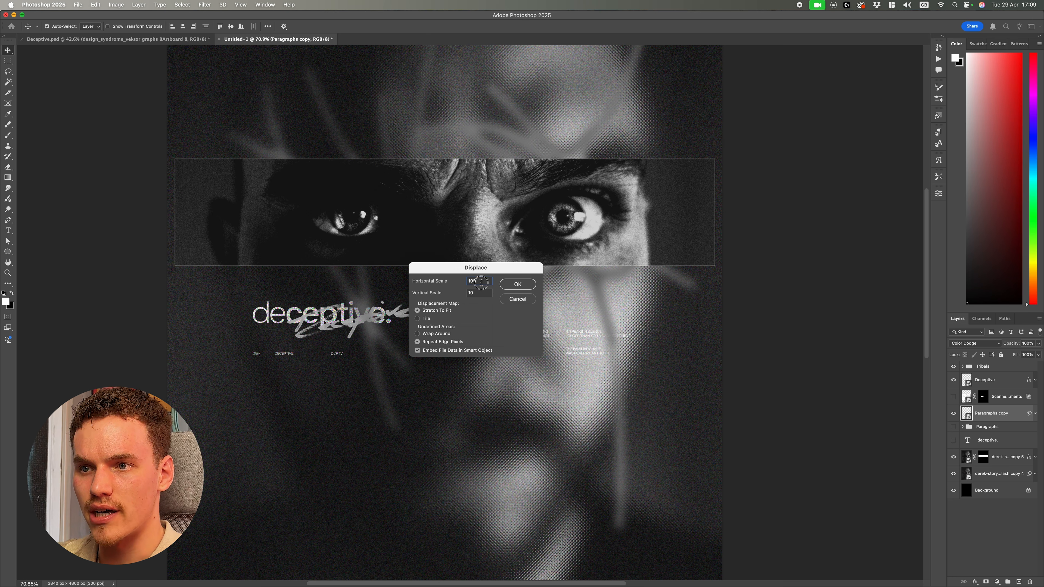
pyautogui.click(517, 284)
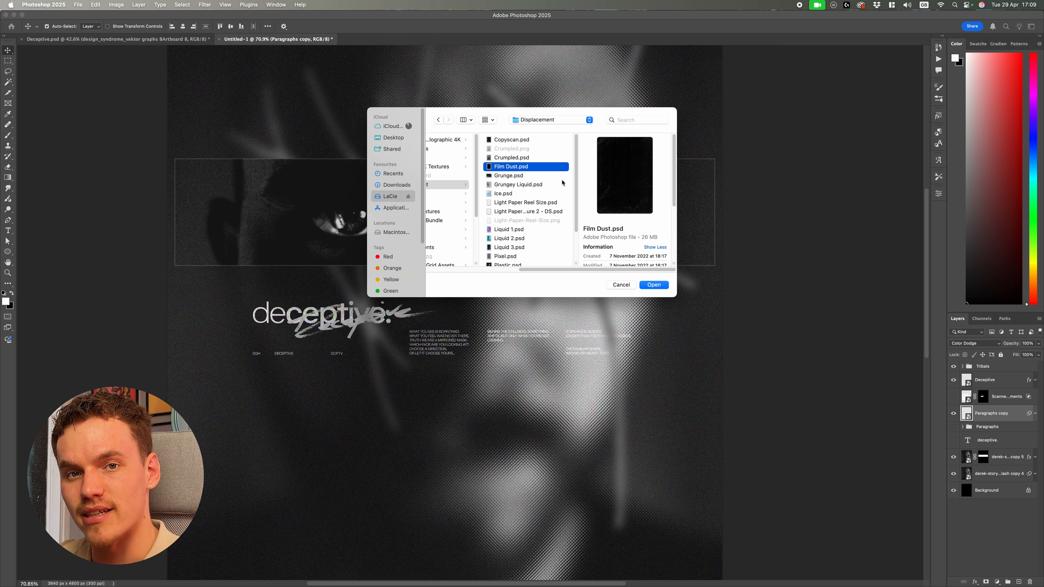
pyautogui.click(653, 285)
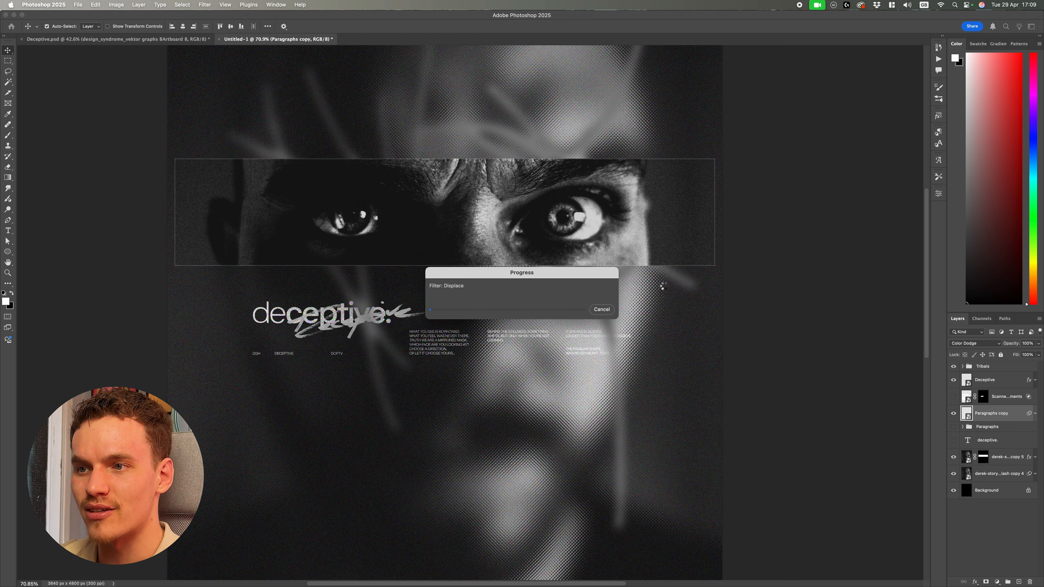
# Examine the displaced title and paragraph text up close against the glass texture
pyautogui.press('super+0')
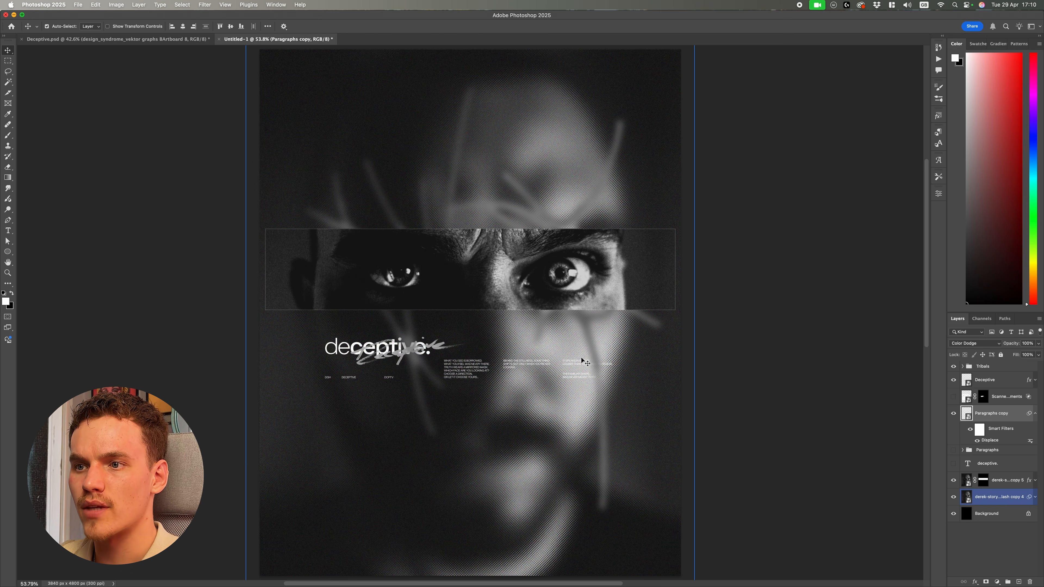
pyautogui.scroll(5, 593, 412)
pyautogui.hscroll(-2, 534, 337)
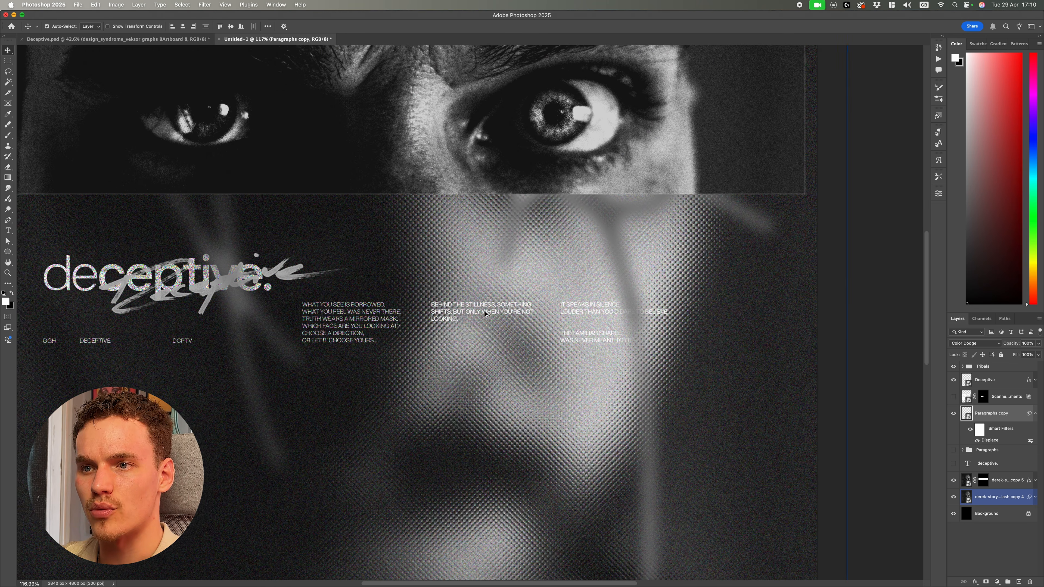
pyautogui.scroll(5, 485, 313)
pyautogui.hscroll(-2, 486, 315)
pyautogui.scroll(4, 486, 314)
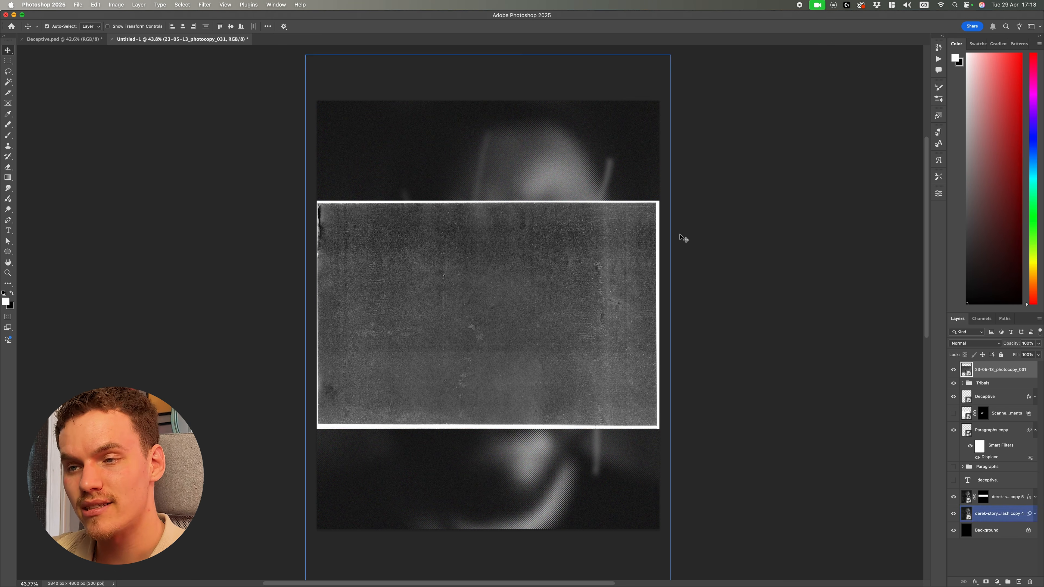
# Move the 23-05-13_photocopy_031 texture straight down to the poster's lower edge
pyautogui.press('super+0')
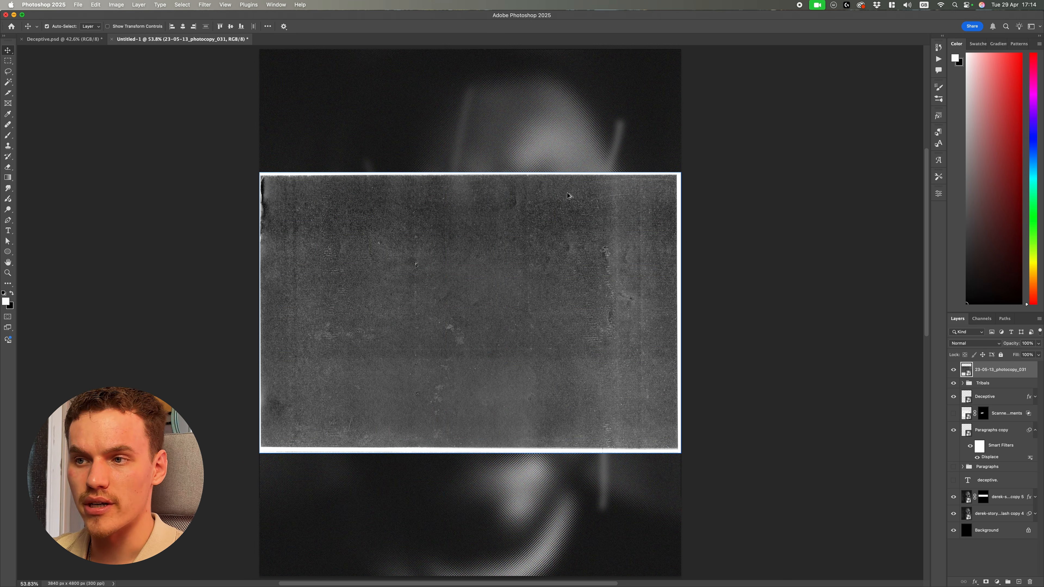
pyautogui.scroll(-1, 569, 195)
pyautogui.moveTo(595, 252); pyautogui.dragTo(595, 410)
pyautogui.scroll(-1, 595, 411)
pyautogui.scroll(1, 562, 427)
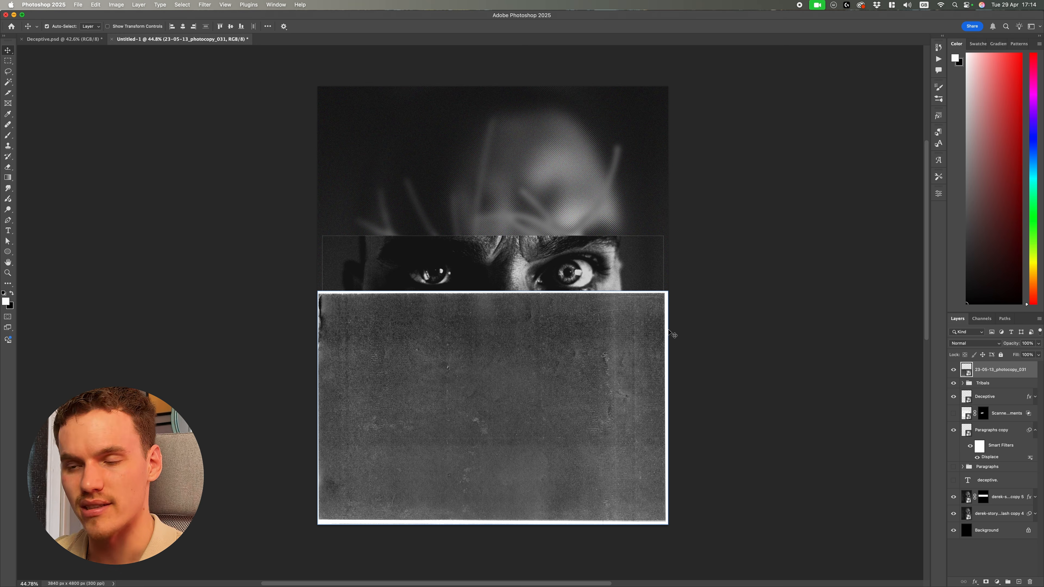
pyautogui.moveTo(608, 361); pyautogui.dragTo(609, 194)
pyautogui.press('super+z')
# Enlarge the photocopy texture until its white side borders fall outside the canvas, then centre it horizontally
pyautogui.scroll(-2, 668, 409)
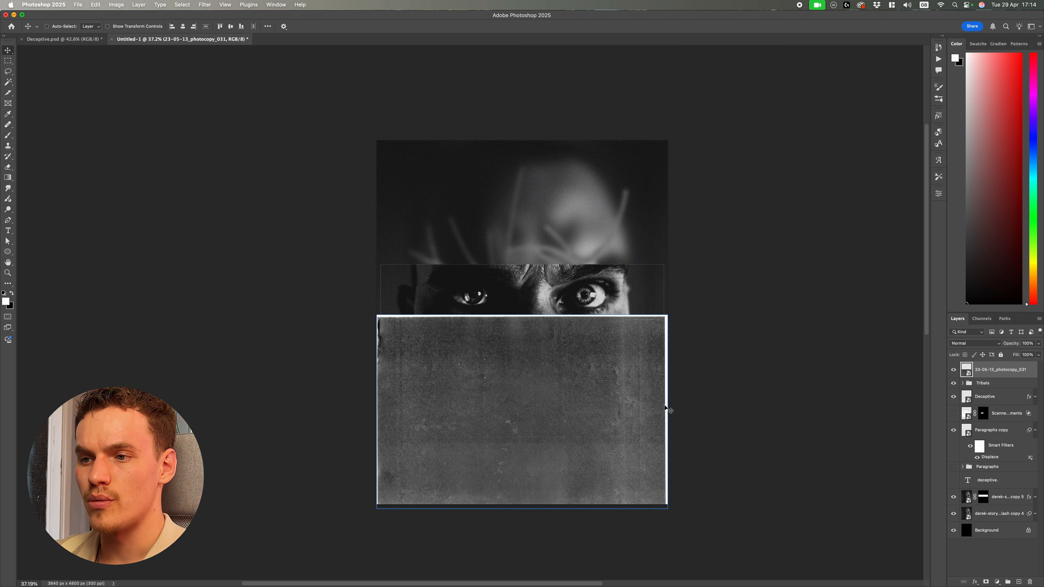
pyautogui.press('super+t')
pyautogui.moveTo(669, 412); pyautogui.dragTo(681, 411)
pyautogui.scroll(10, 651, 415)
pyautogui.scroll(-10, 651, 416)
pyautogui.press('Return')
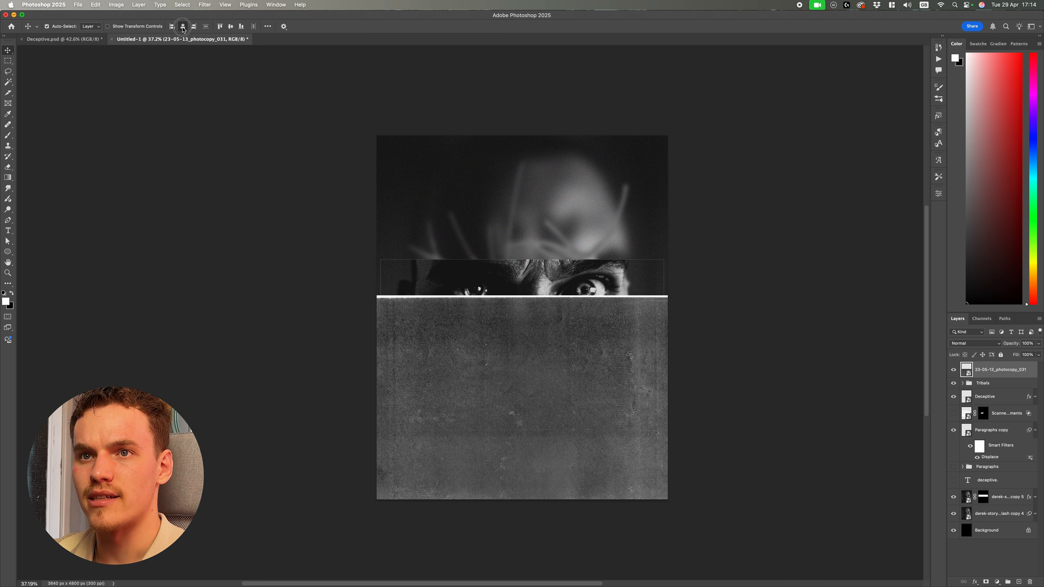
pyautogui.click(183, 26)
# Add a layer mask to the photocopy texture and set its blending mode to Overlay
pyautogui.scroll(2, 613, 439)
pyautogui.click(986, 583)
pyautogui.click(967, 369)
pyautogui.click(975, 344)
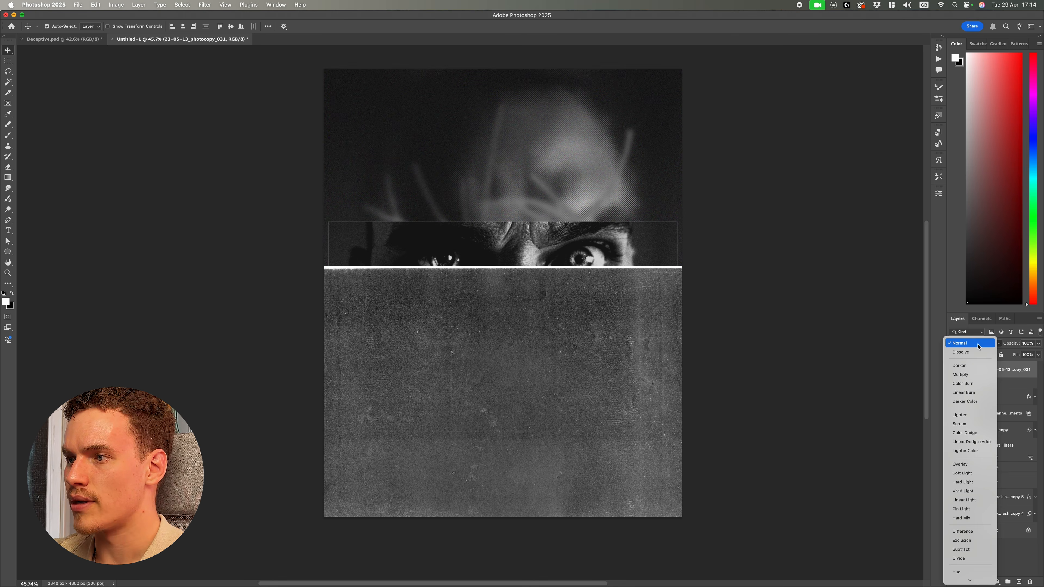
pyautogui.click(985, 465)
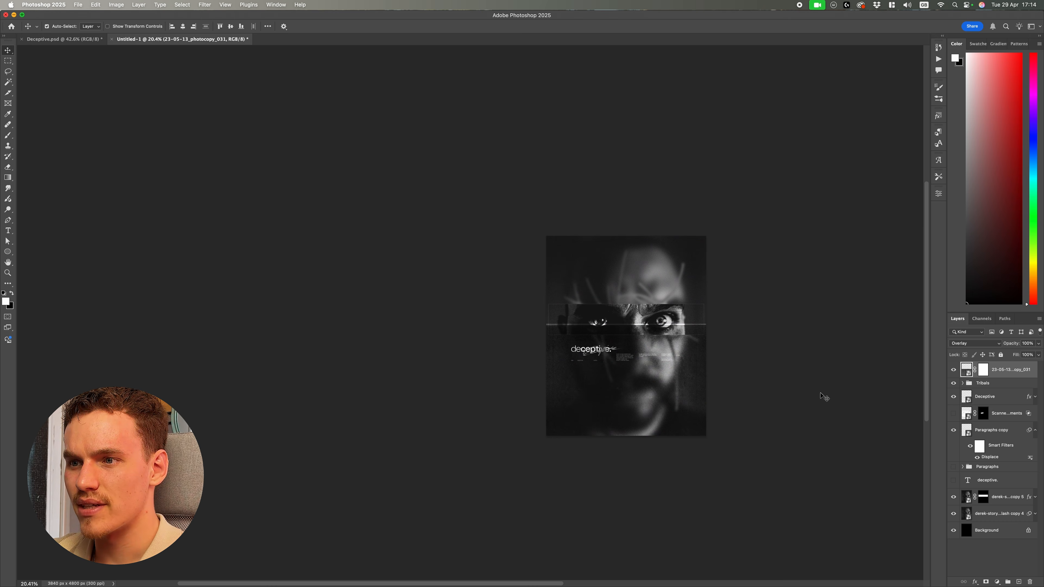
pyautogui.click(823, 397)
pyautogui.scroll(5, 695, 388)
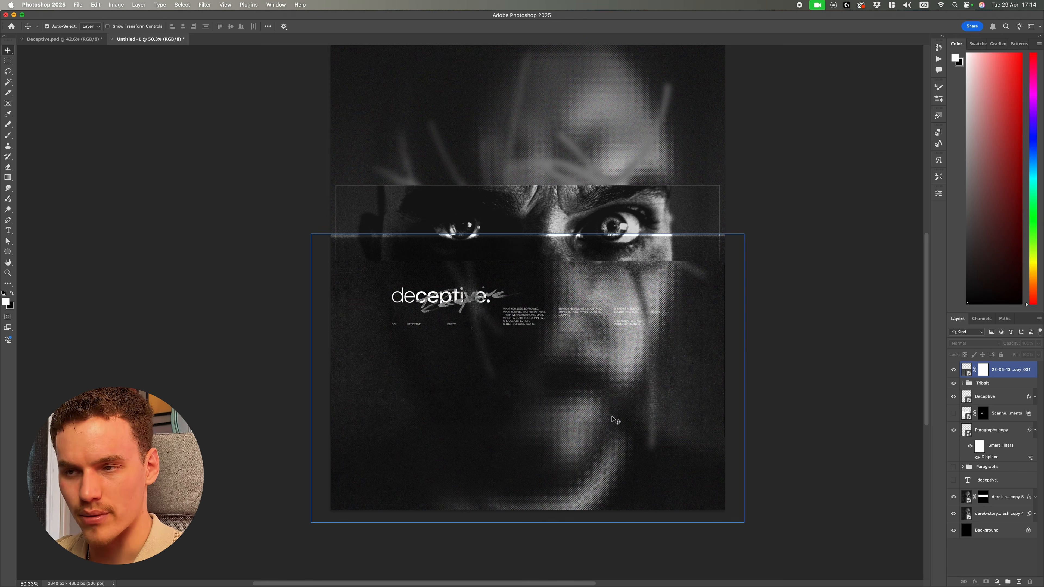
pyautogui.scroll(1, 618, 309)
pyautogui.click(546, 282)
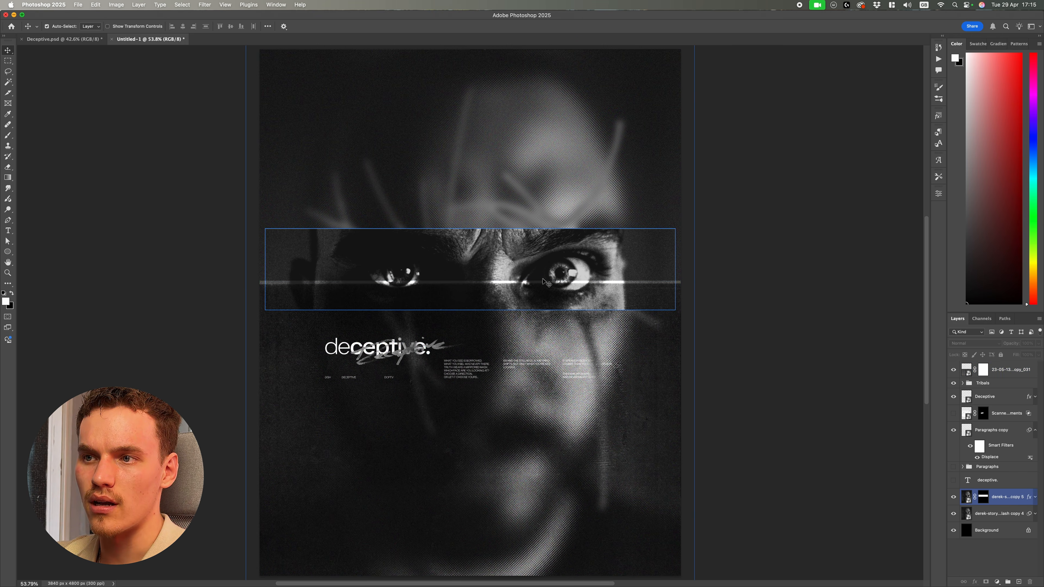
pyautogui.click(241, 296)
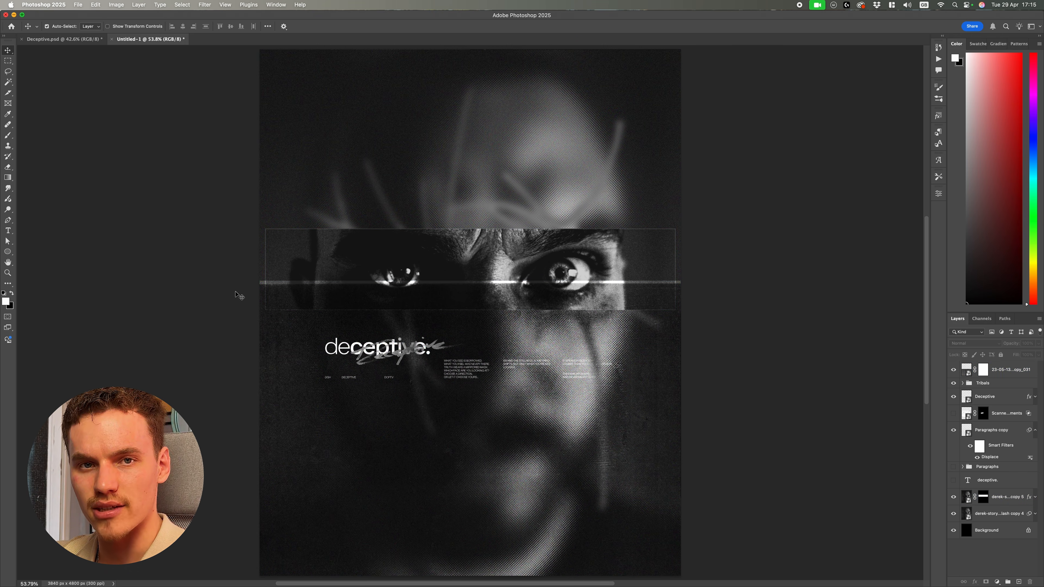
# Paint black with a size 500 brush on the photocopy texture's mask to hide the white line across the eye band
pyautogui.click(985, 371)
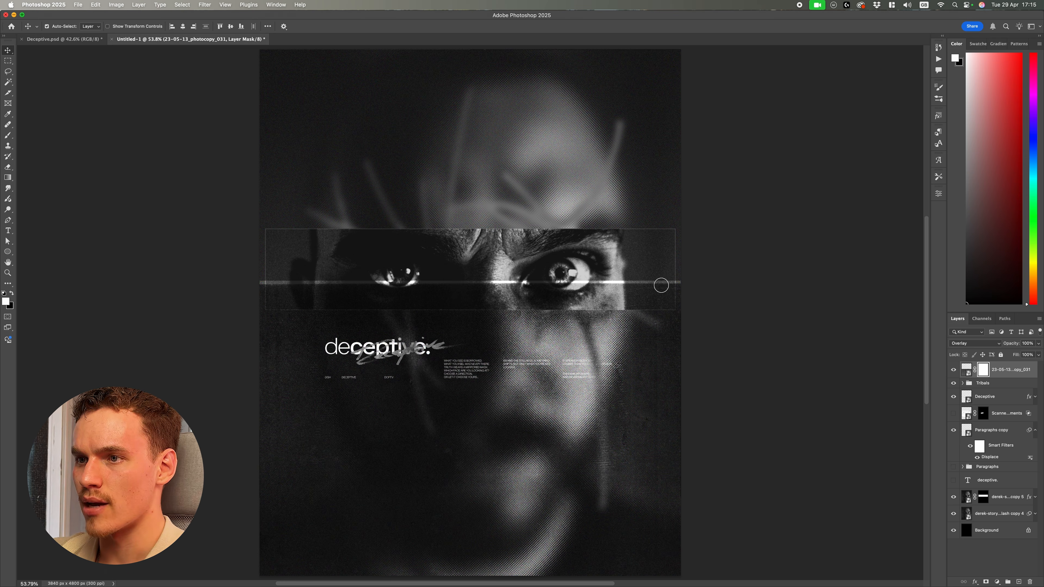
pyautogui.press('b')
pyautogui.scroll(2, 667, 282)
pyautogui.press(']')
pyautogui.press(']')
pyautogui.press(']')
pyautogui.press(']')
pyautogui.press(']')
pyautogui.scroll(3, 666, 282)
pyautogui.press('x')
pyautogui.scroll(-3, 653, 306)
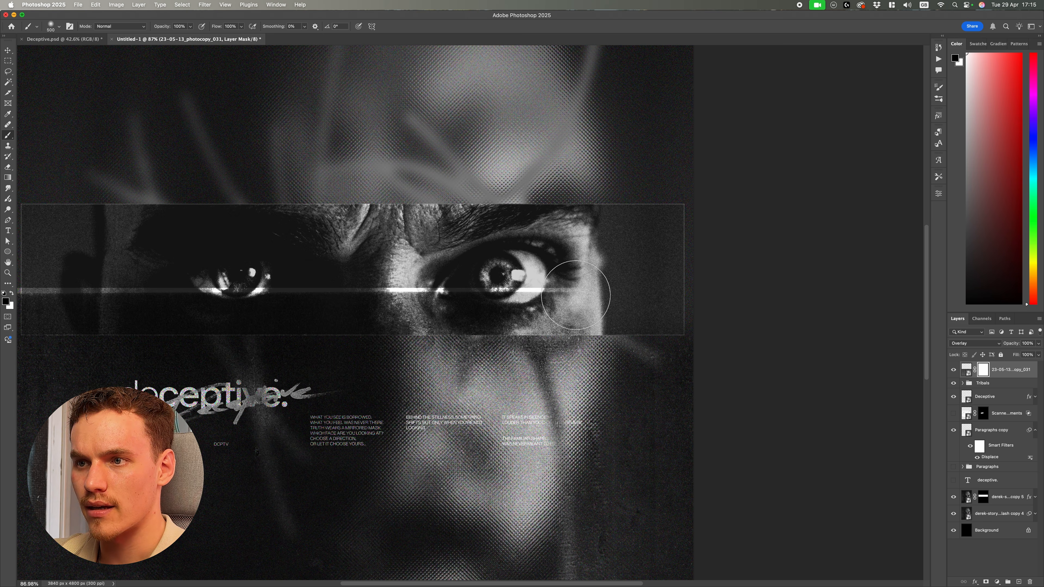
pyautogui.moveTo(394, 294); pyautogui.dragTo(314, 291)
pyautogui.hscroll(-5, 315, 290)
pyautogui.moveTo(432, 281); pyautogui.dragTo(176, 286)
pyautogui.scroll(10, 768, 332)
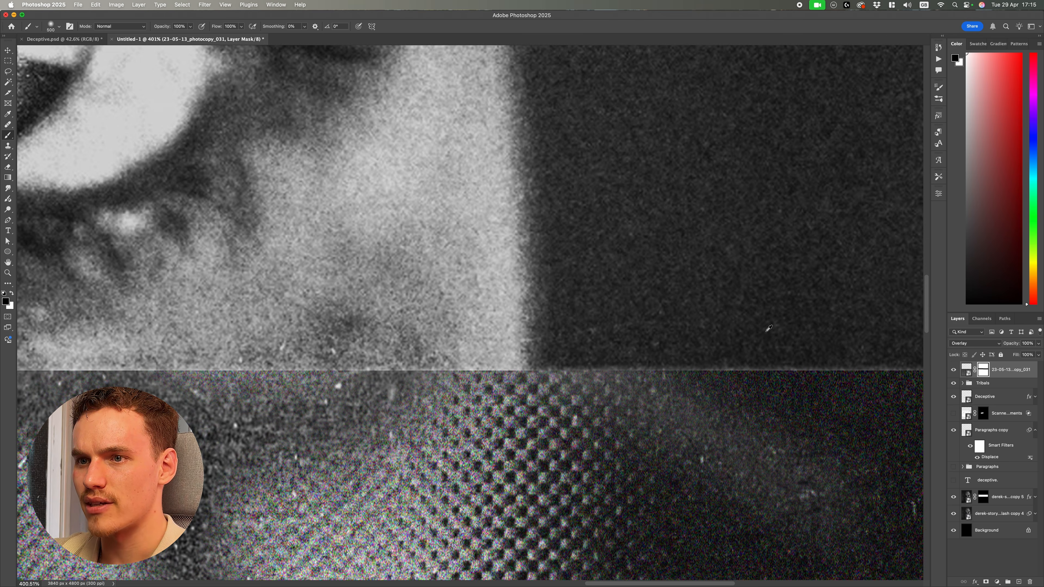
# Lower the opacity of the 23-05-13_photocopy_031 texture layer to 80%
pyautogui.scroll(-10, 767, 331)
pyautogui.scroll(-8, 822, 346)
pyautogui.press('v')
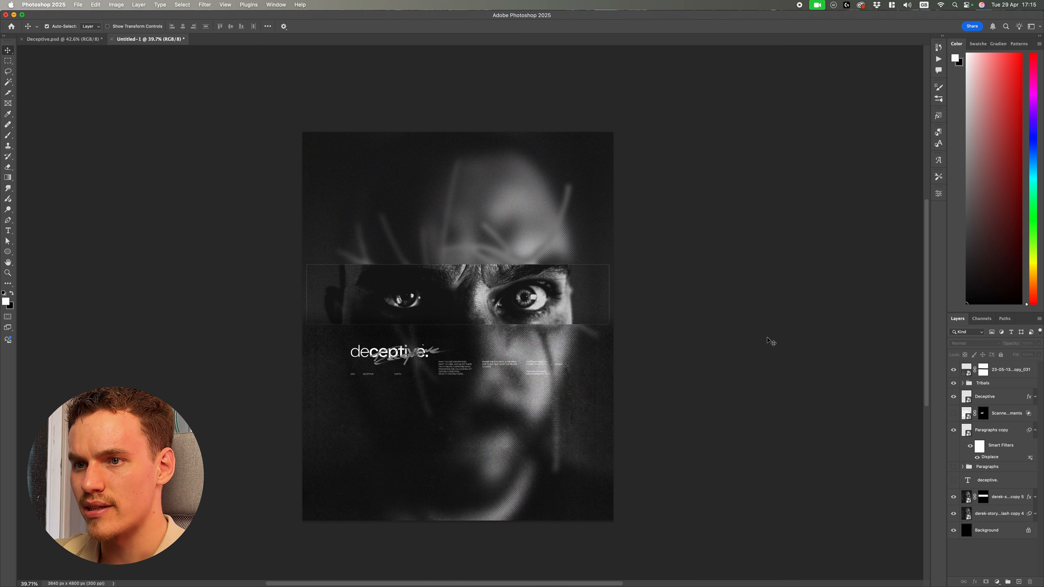
pyautogui.click(814, 345)
pyautogui.scroll(3, 542, 352)
pyautogui.scroll(-4, 542, 352)
pyautogui.click(967, 367)
pyautogui.scroll(2, 746, 332)
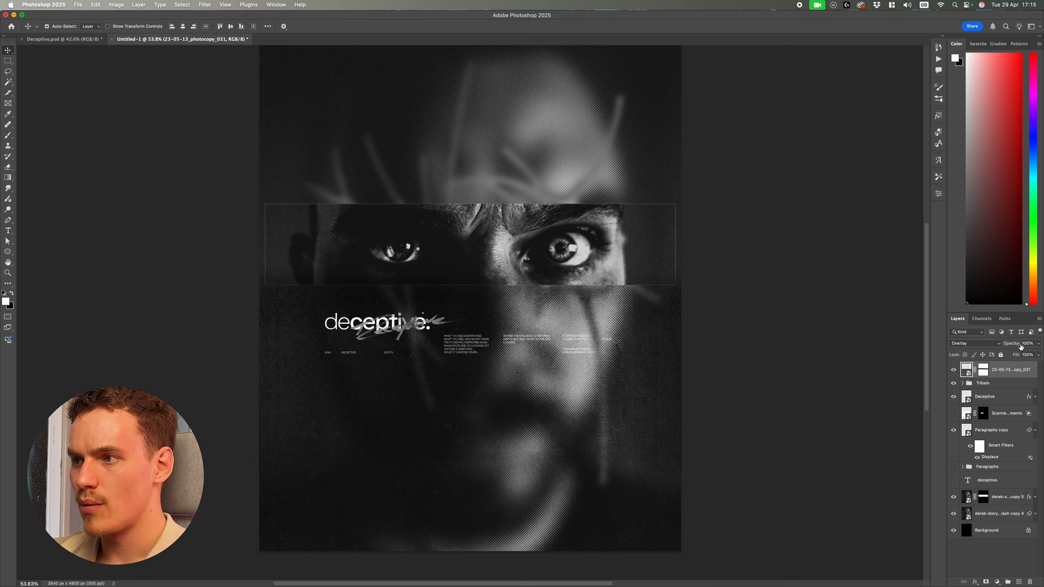
pyautogui.write('80')
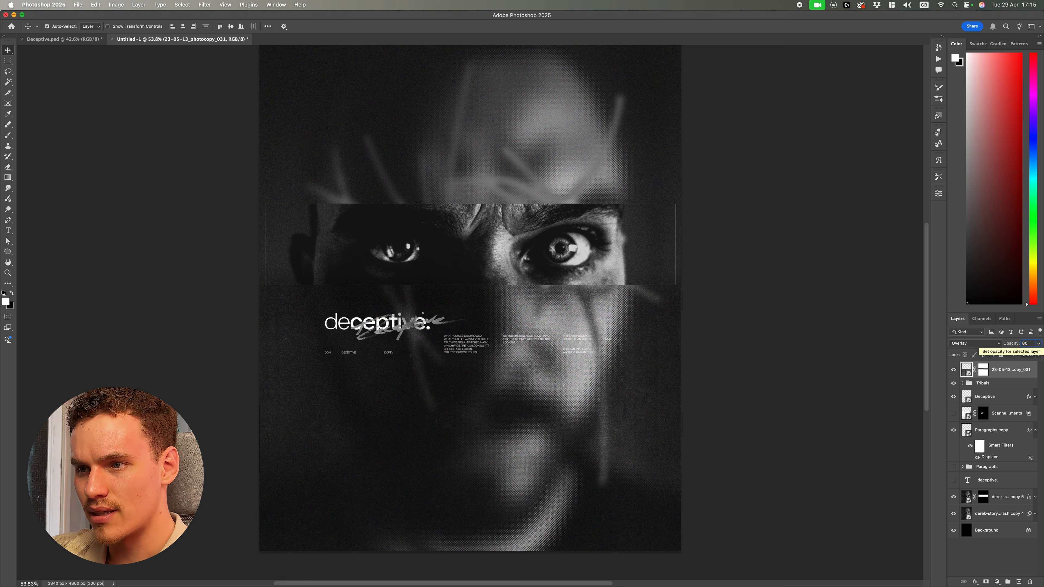
pyautogui.scroll(2, 597, 422)
pyautogui.scroll(-1, 597, 422)
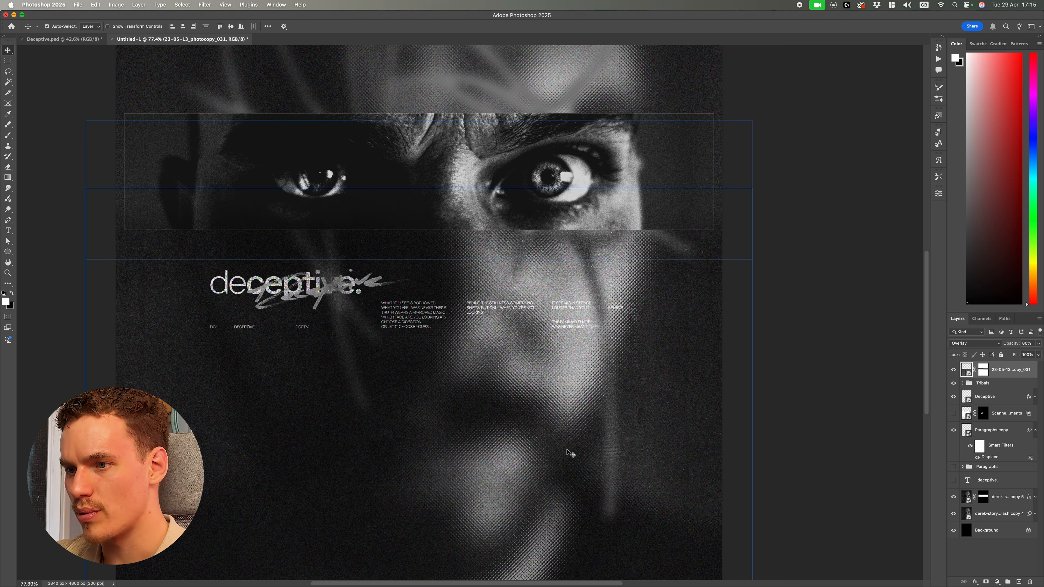
pyautogui.scroll(-4, 570, 454)
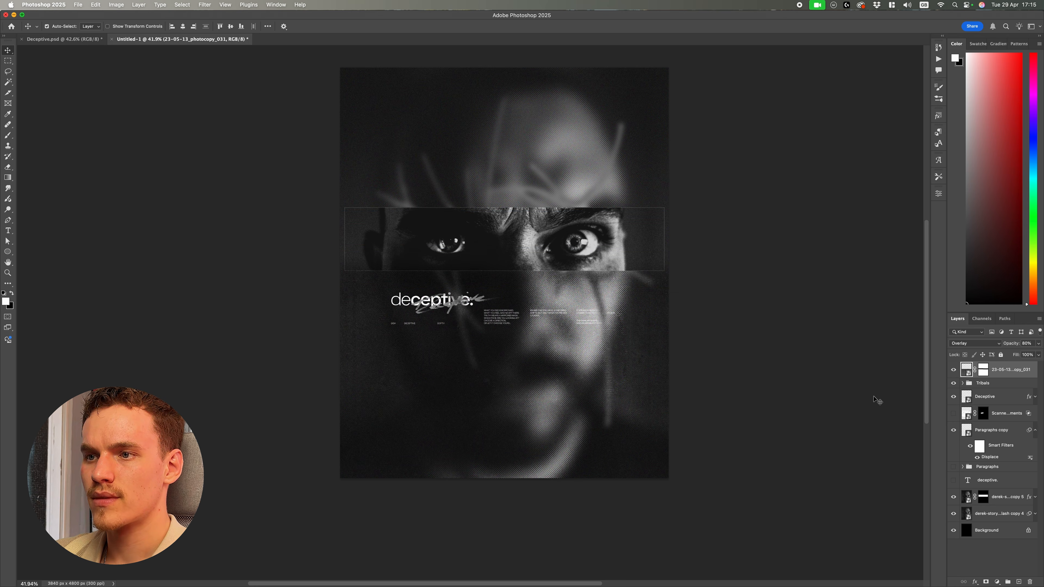
# Open a Levels adjustment on the photocopy texture and set its shadow input to 22 and midtone to 1.28
pyautogui.hotkey('ctrl', 'l')
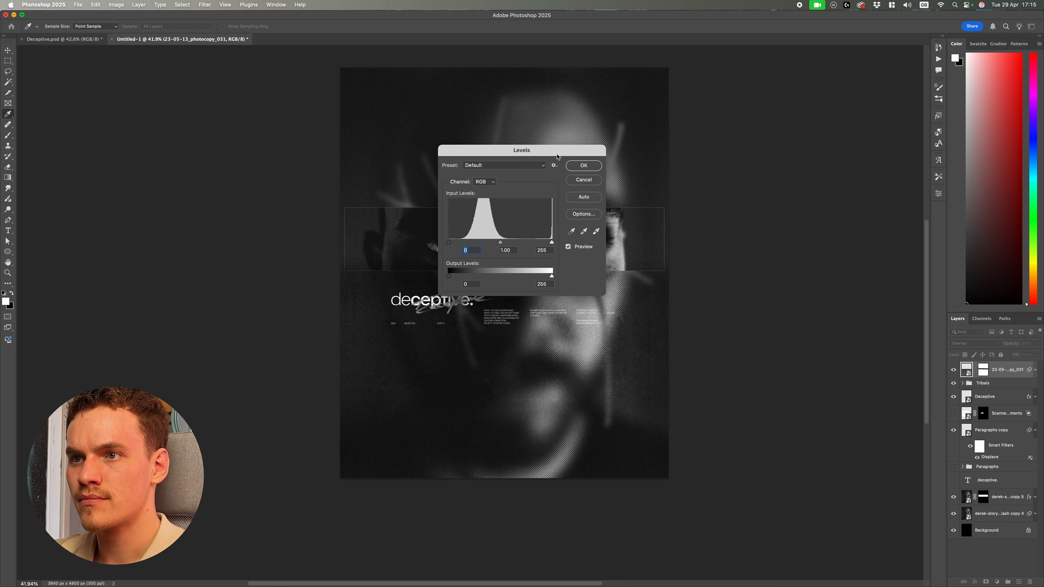
pyautogui.scroll(4, 526, 284)
pyautogui.moveTo(450, 184); pyautogui.dragTo(498, 181)
pyautogui.click(498, 182)
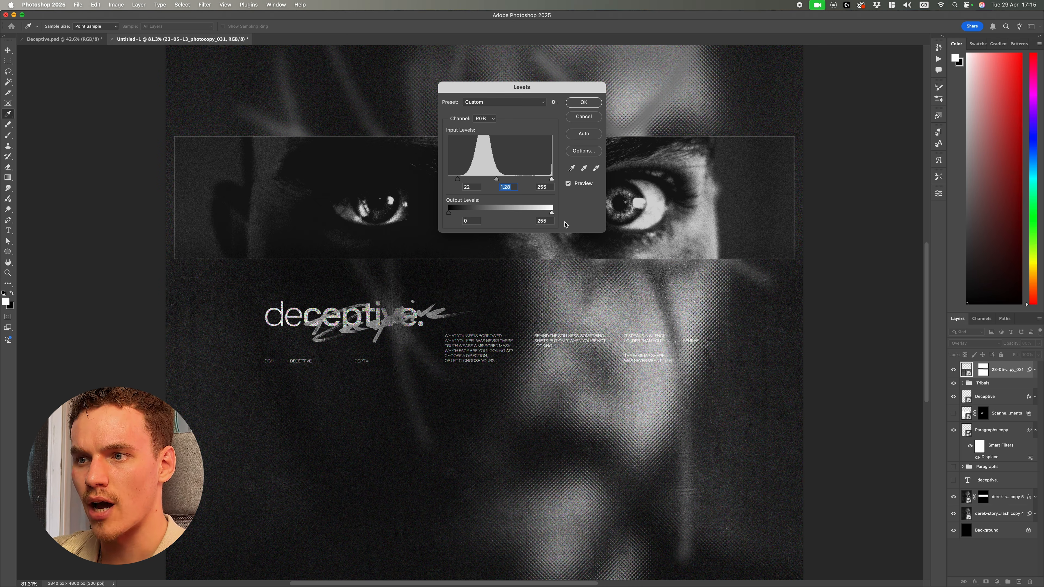
pyautogui.scroll(-2, 691, 395)
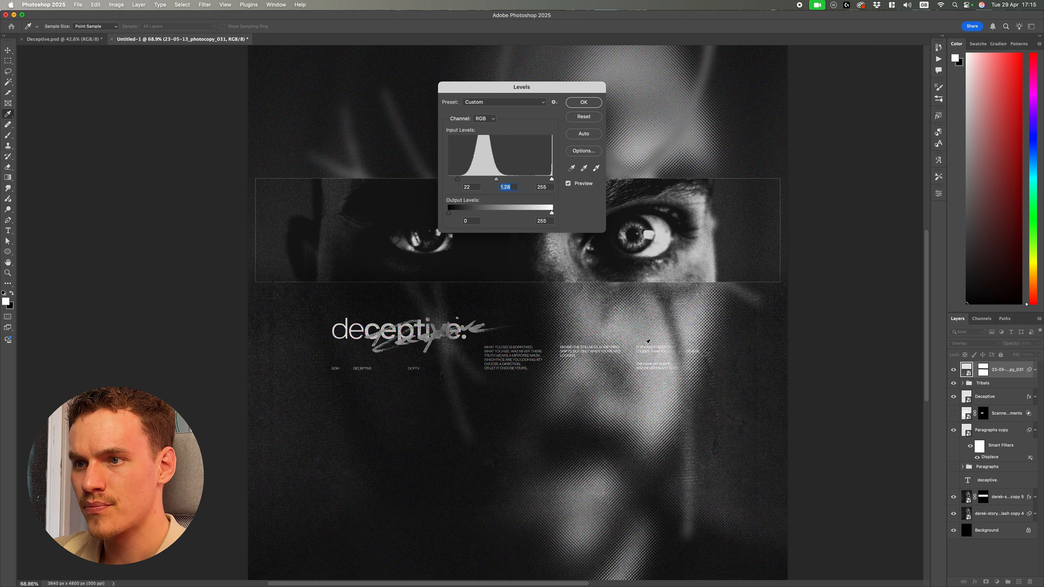
# Set the Levels highlight input to 221, apply the adjustment and collapse the texture layer's smart filter list
pyautogui.moveTo(551, 179); pyautogui.dragTo(539, 182)
pyautogui.press('alt')
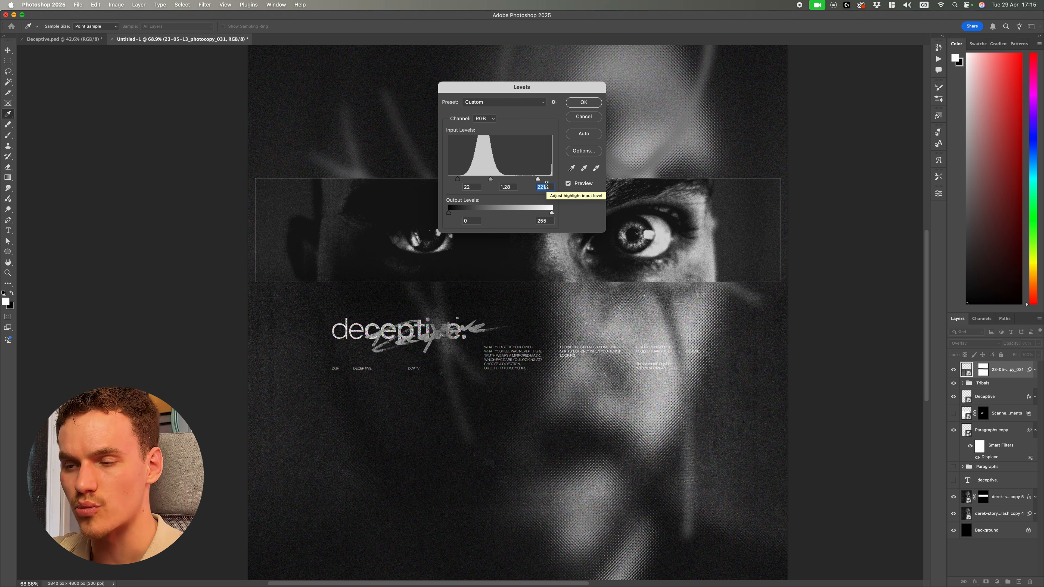
pyautogui.press('alt')
pyautogui.scroll(5, 437, 298)
pyautogui.scroll(5, 437, 297)
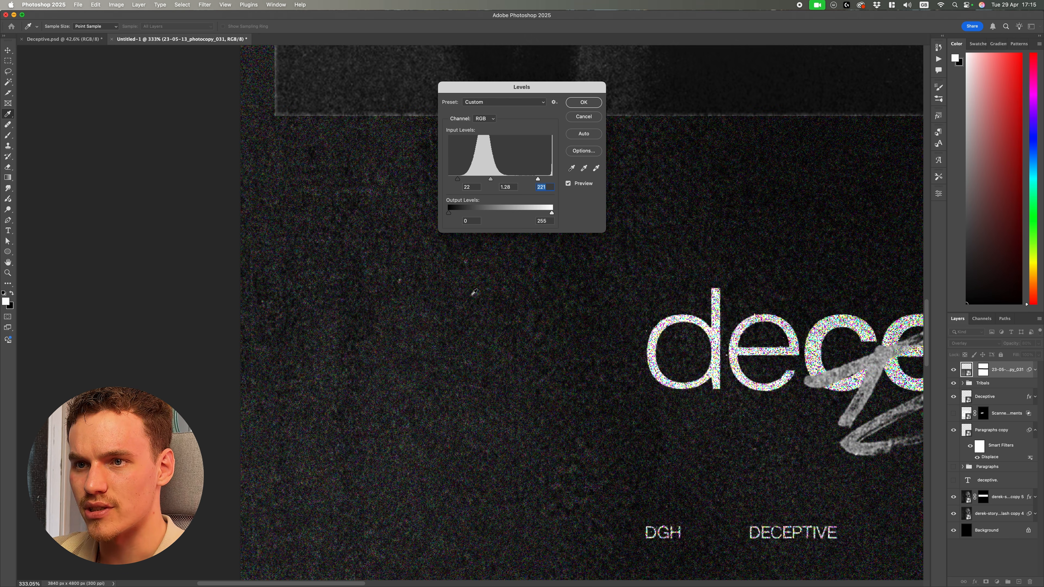
pyautogui.scroll(-5, 448, 346)
pyautogui.hscroll(3, 449, 339)
pyautogui.scroll(-6, 625, 368)
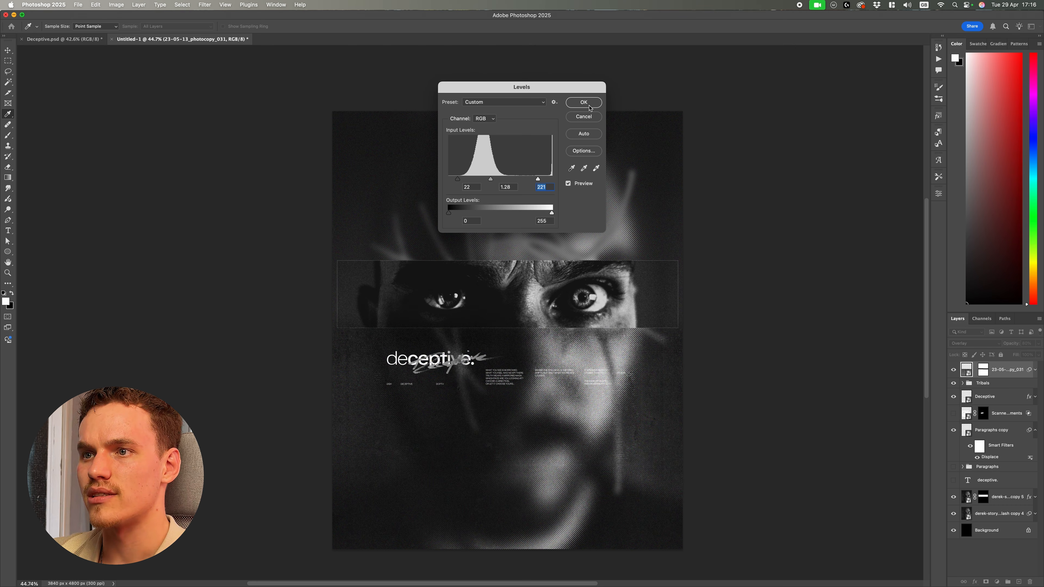
pyautogui.click(584, 102)
pyautogui.scroll(-2, 783, 345)
pyautogui.press('v')
pyautogui.scroll(1, 681, 286)
pyautogui.click(989, 372)
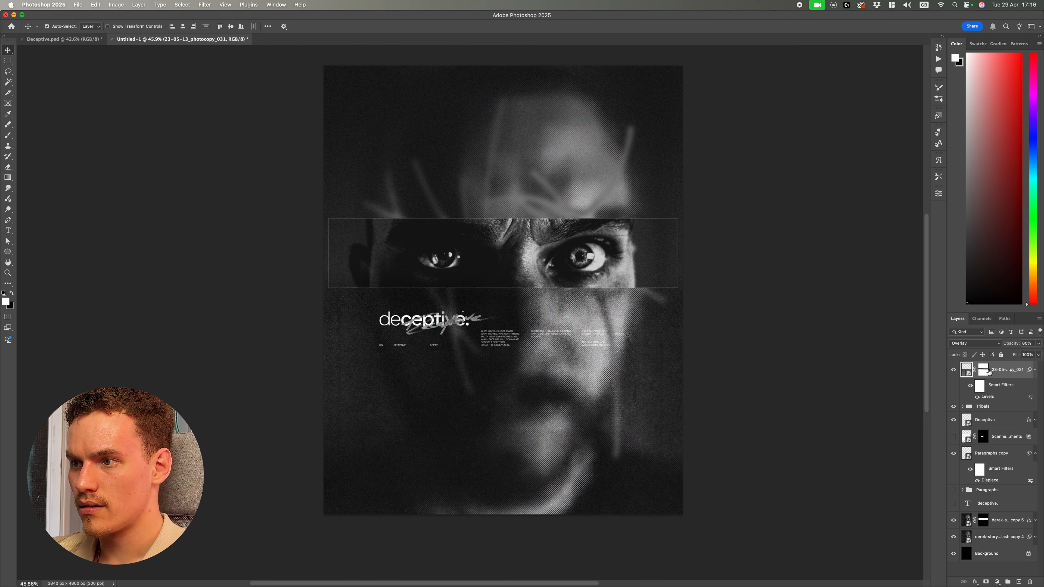
pyautogui.click(1036, 371)
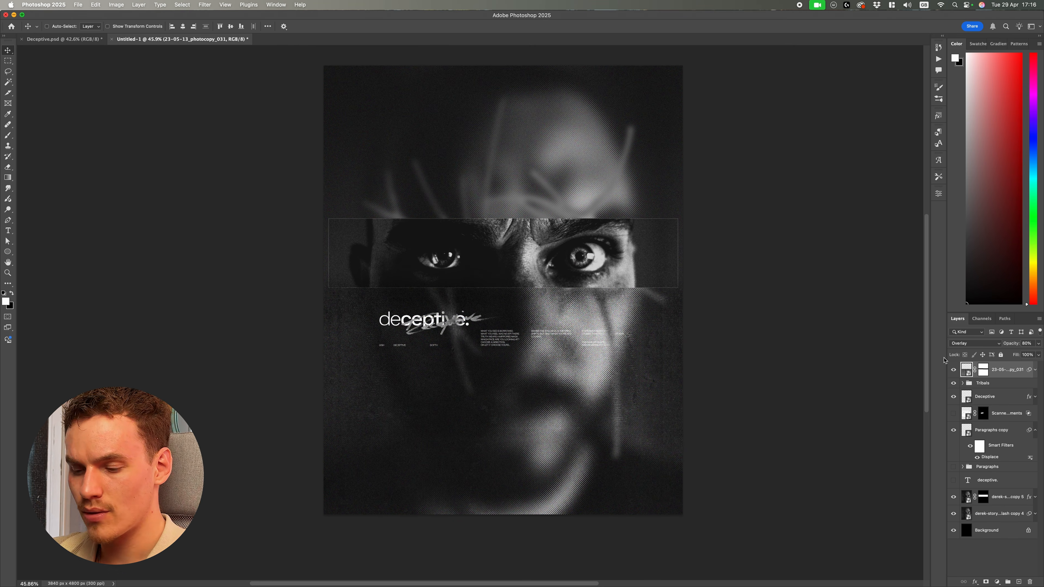
# Duplicate the photocopy texture, move the copy to the poster's upper part and flip it in both directions
pyautogui.press('super+j')
pyautogui.press('super+t')
pyautogui.moveTo(595, 494); pyautogui.dragTo(598, 221)
pyautogui.moveTo(789, 218); pyautogui.dragTo(284, 53)
pyautogui.press('Return')
pyautogui.scroll(2, 617, 231)
# Remove the flipped texture copy's layer mask, scale the copy to about 32.44% and centre it horizontally over the poster's upper part
pyautogui.press('super+t')
pyautogui.scroll(5, 630, 205)
pyautogui.moveTo(630, 202); pyautogui.dragTo(629, 245)
pyautogui.scroll(-3, 630, 246)
pyautogui.press('Return')
pyautogui.scroll(2, 637, 244)
pyautogui.click(986, 373)
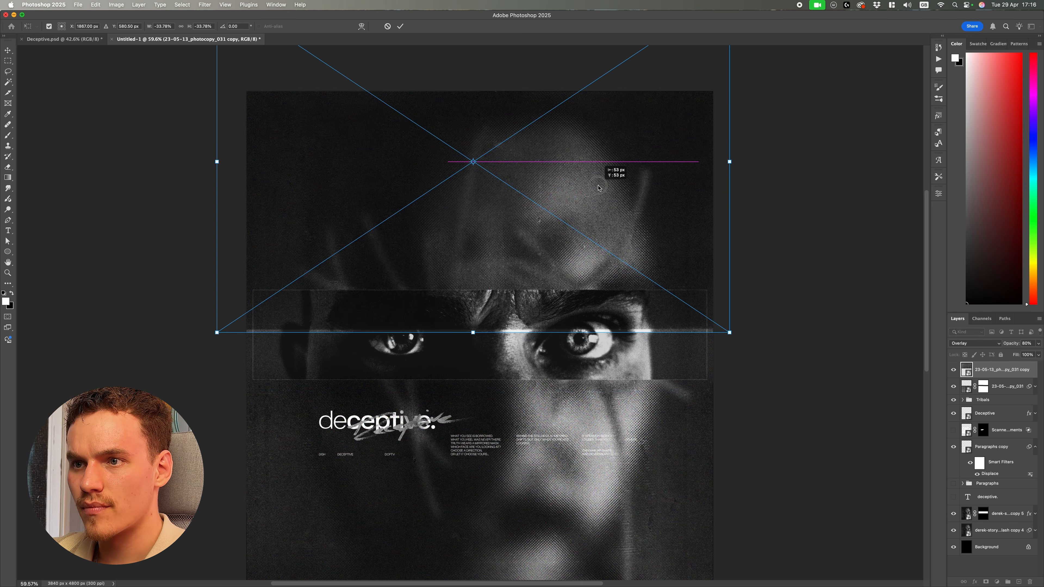
pyautogui.moveTo(600, 182); pyautogui.dragTo(612, 180)
pyautogui.moveTo(742, 162); pyautogui.dragTo(695, 178)
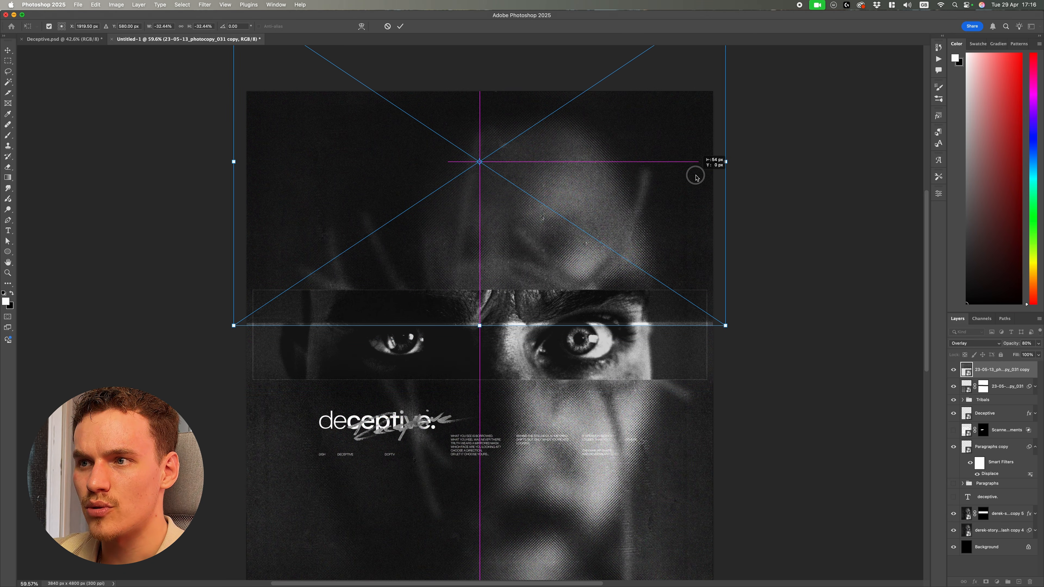
pyautogui.press('Return')
# Add a layer mask to the flipped texture copy and paint black over the white line crossing the eye band
pyautogui.click(986, 582)
pyautogui.scroll(5, 680, 356)
pyautogui.press('b')
pyautogui.press('x')
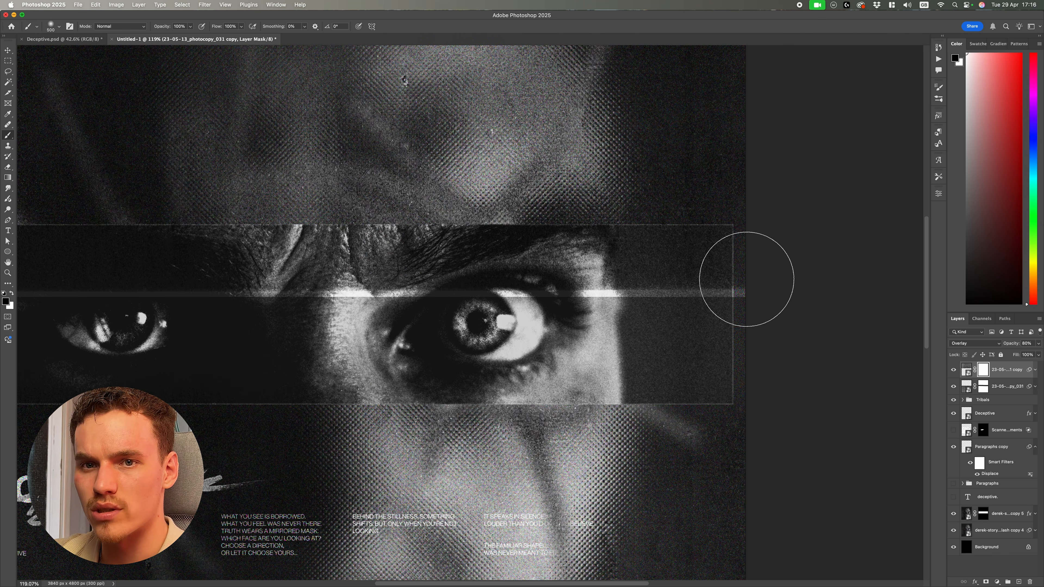
pyautogui.hscroll(-5, 222, 280)
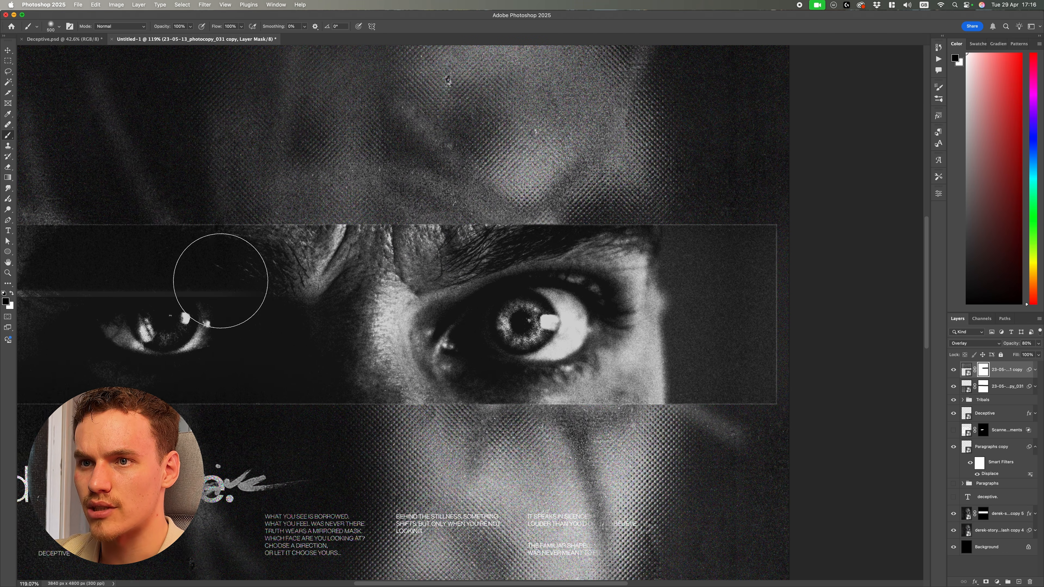
pyautogui.moveTo(233, 296); pyautogui.dragTo(173, 297)
pyautogui.hscroll(-2, 231, 295)
pyautogui.moveTo(289, 292); pyautogui.dragTo(276, 293)
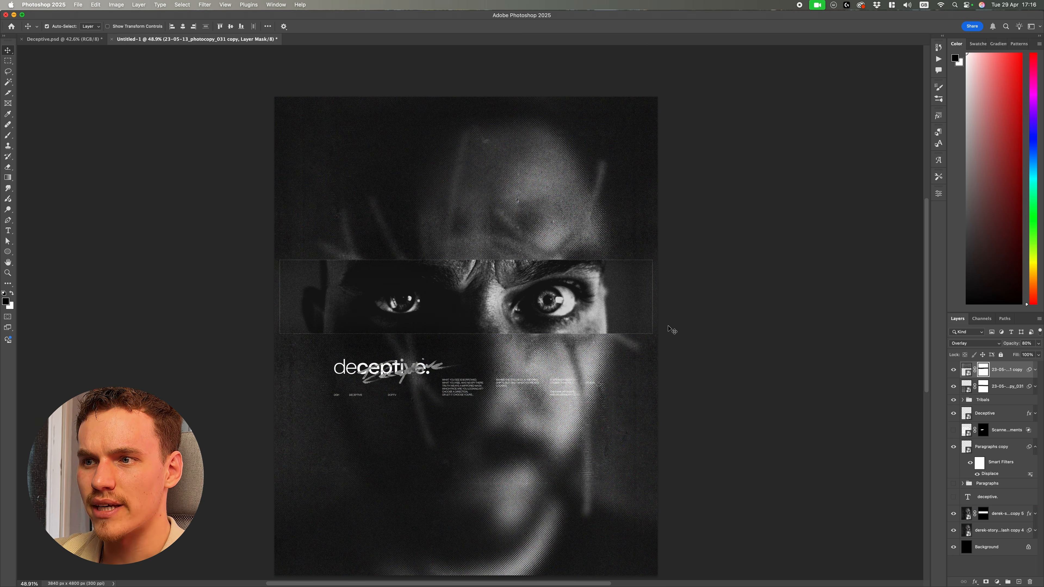
pyautogui.scroll(5, 671, 329)
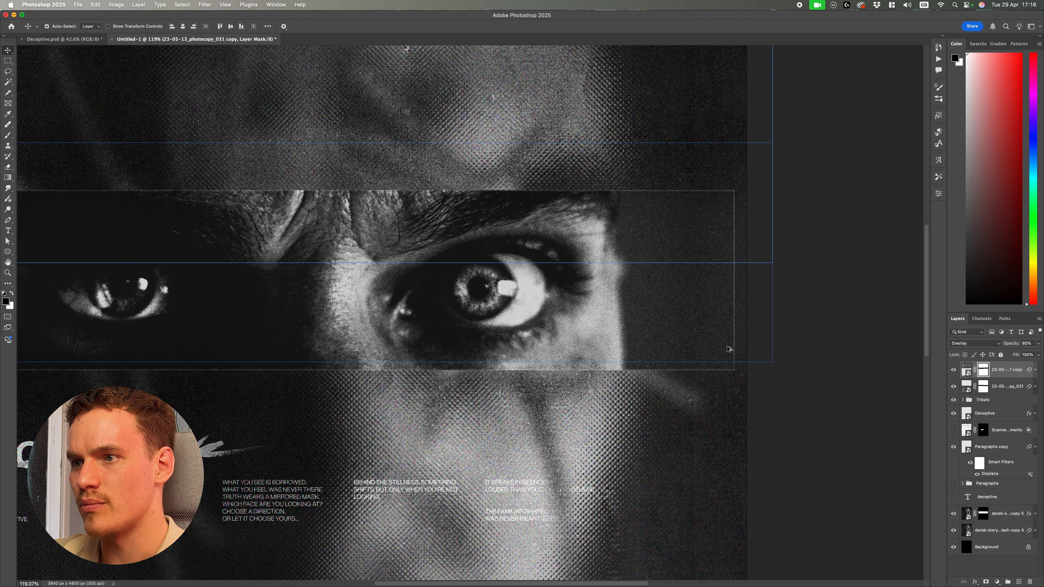
pyautogui.scroll(-8, 730, 350)
pyautogui.click(828, 353)
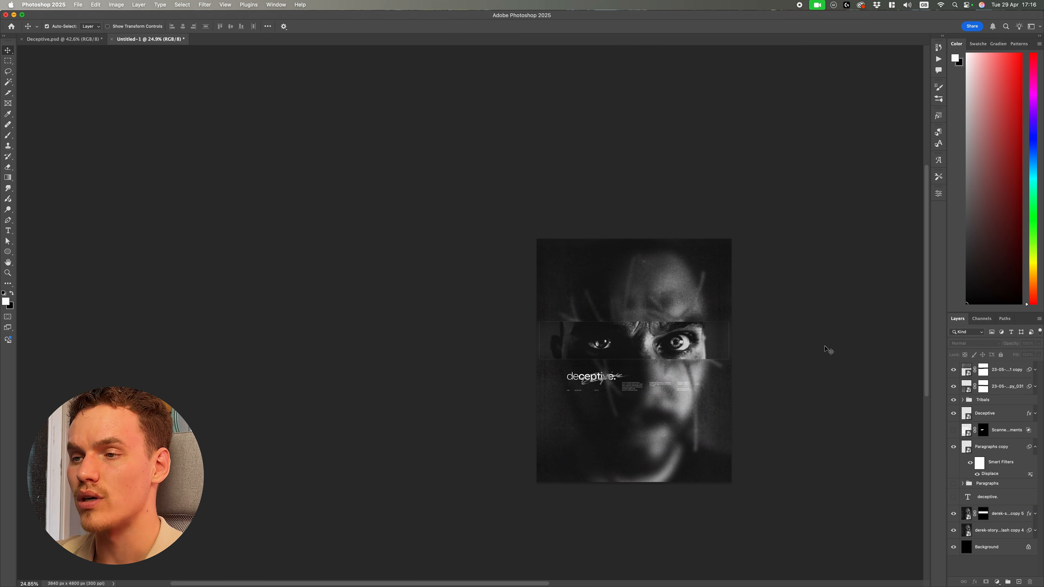
# Duplicate the upper photocopy texture without its mask, rotate the new copy -90° and centre it on the canvas
pyautogui.click(1001, 387)
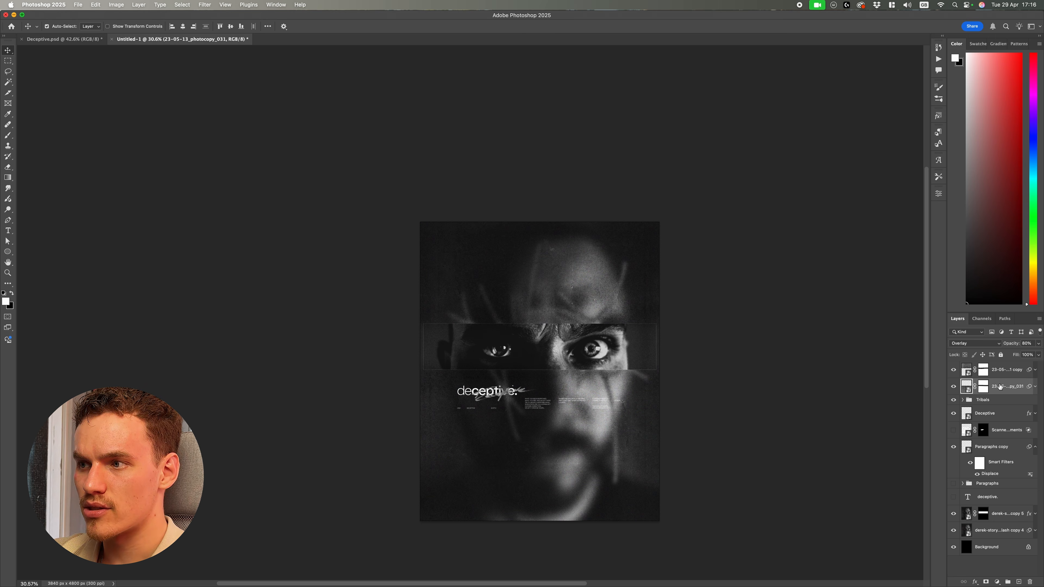
pyautogui.click(1005, 376)
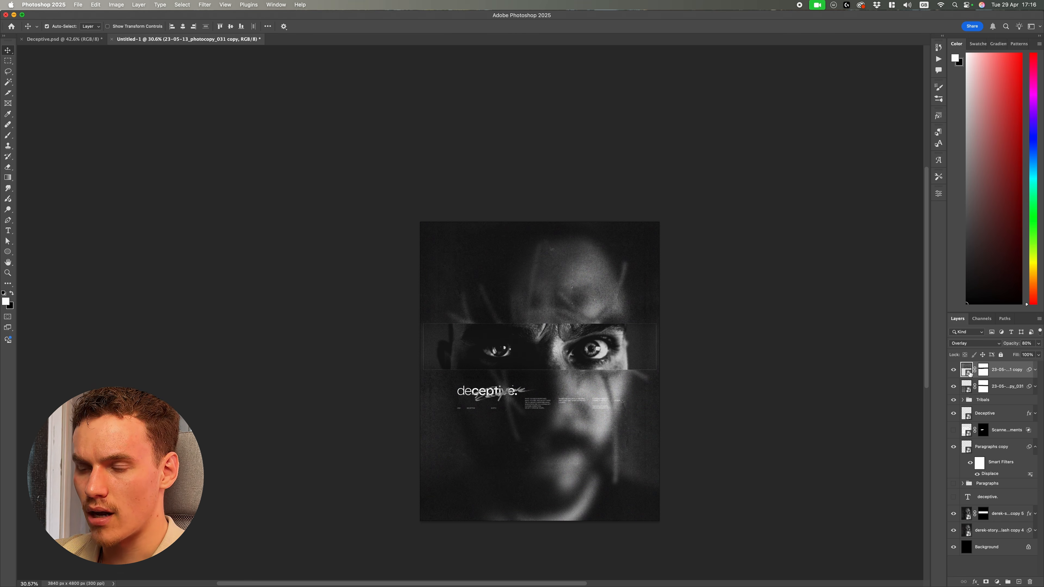
pyautogui.hotkey('ctrl', 'j')
pyautogui.hotkey('ctrl', 't')
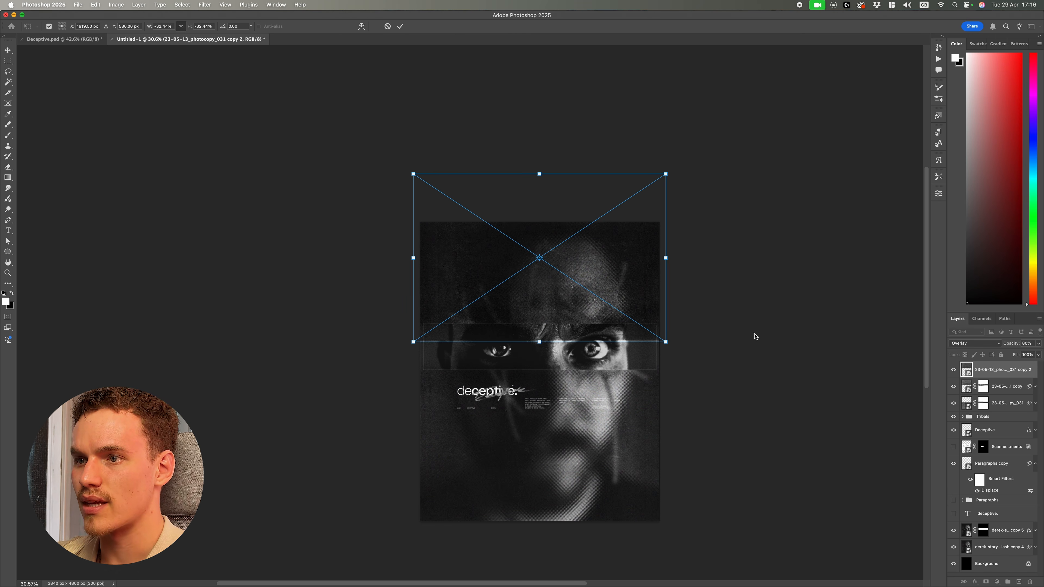
pyautogui.moveTo(757, 335); pyautogui.dragTo(504, 510)
pyautogui.moveTo(596, 238); pyautogui.dragTo(596, 387)
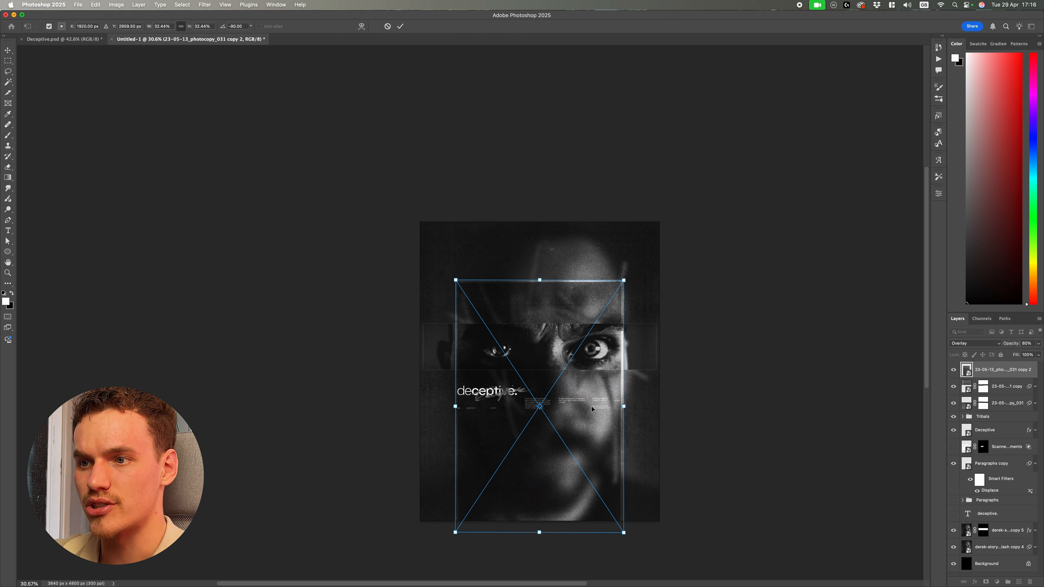
pyautogui.press('Return')
pyautogui.click(231, 27)
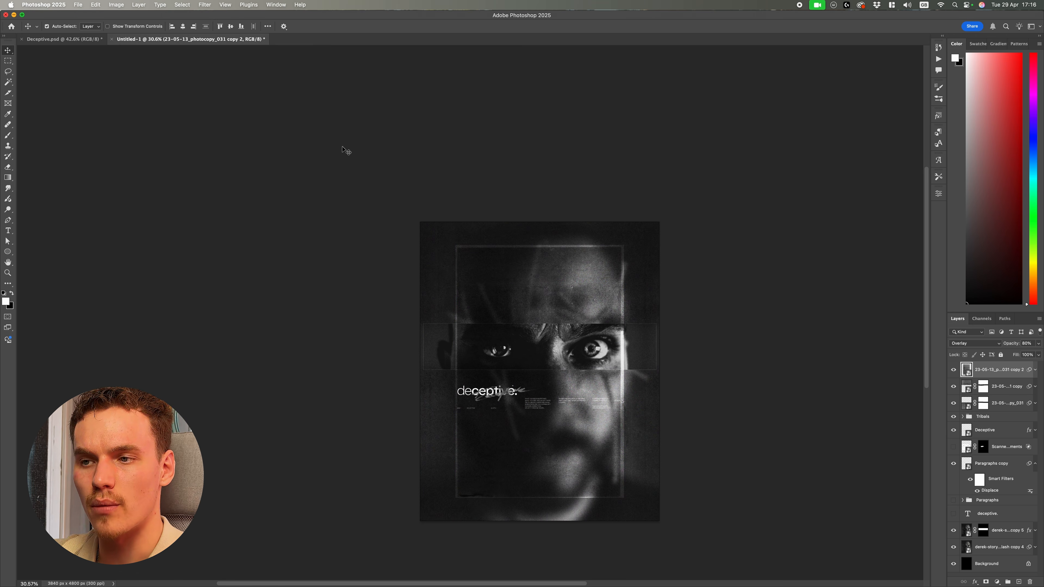
# Enlarge the rotated texture copy to about 47.81% so it covers the canvas, and lower its opacity to 60%
pyautogui.hotkey('ctrl', 't')
pyautogui.moveTo(636, 364); pyautogui.dragTo(685, 369)
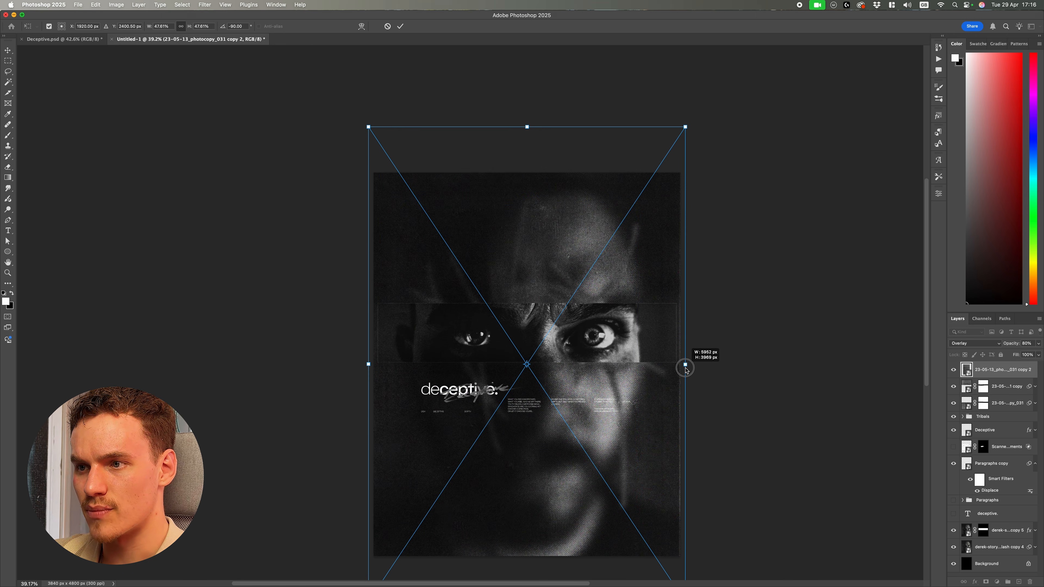
pyautogui.press('Return')
pyautogui.hotkey('ctrl', '0')
pyautogui.click(1038, 344)
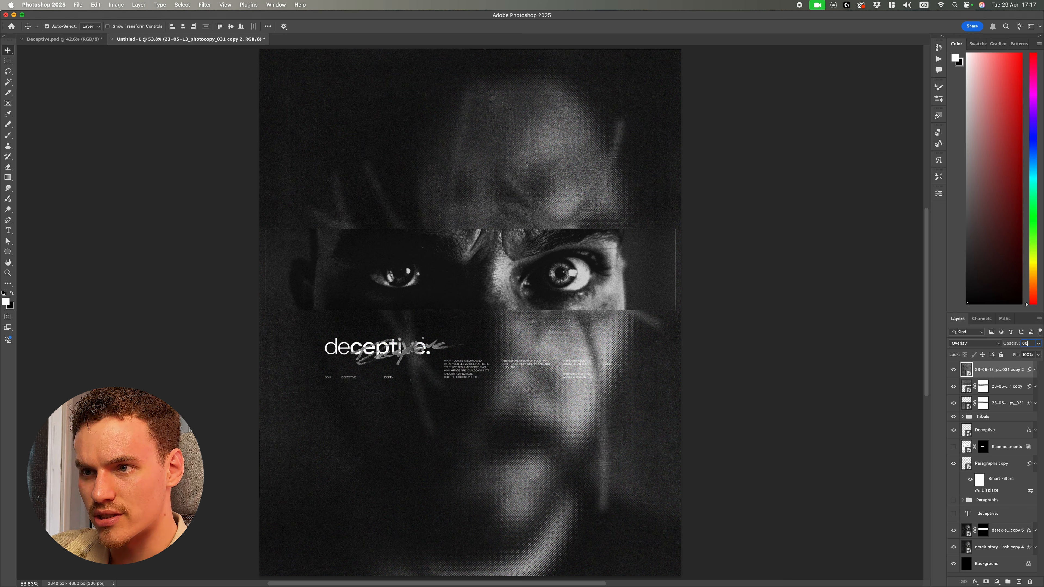
# Examine the photocopy grain over the title, handwriting and paragraph text at different magnifications
pyautogui.scroll(2, 487, 338)
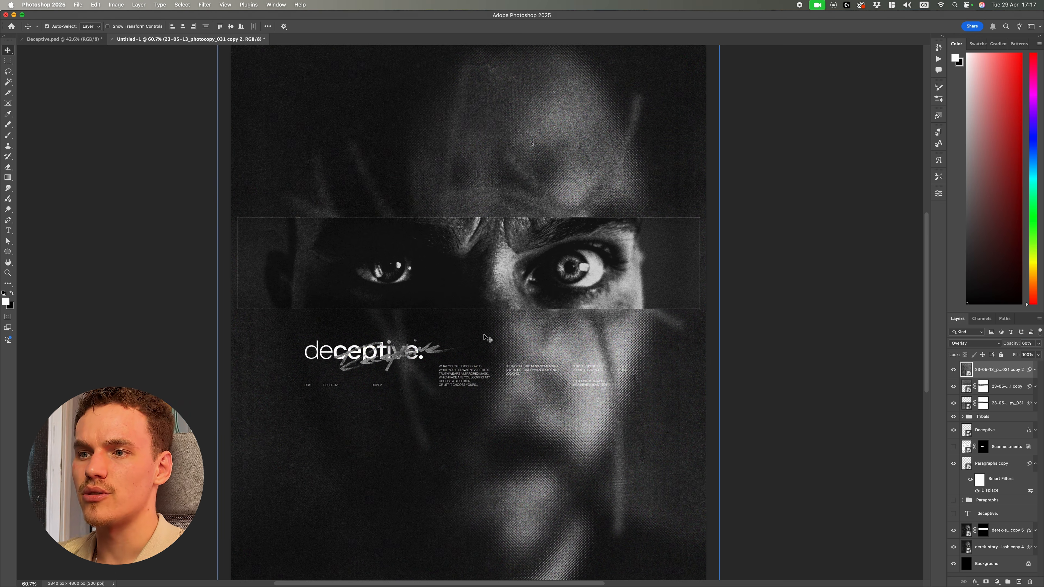
pyautogui.scroll(-3, 487, 338)
pyautogui.scroll(10, 412, 315)
pyautogui.scroll(-3, 413, 320)
pyautogui.scroll(3, 413, 319)
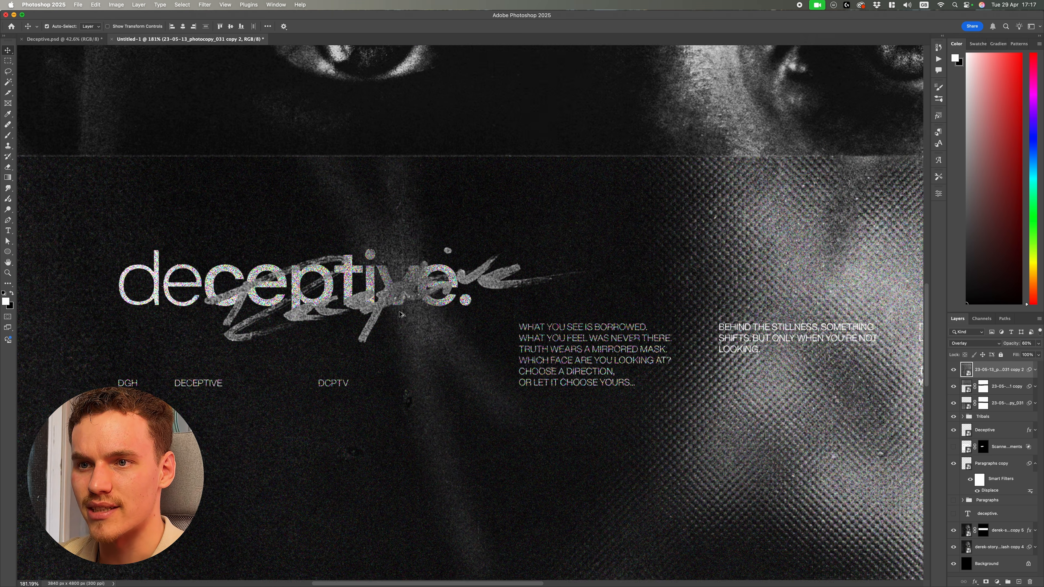
pyautogui.scroll(8, 392, 310)
pyautogui.scroll(-8, 322, 303)
pyautogui.scroll(8, 255, 304)
pyautogui.scroll(-10, 521, 268)
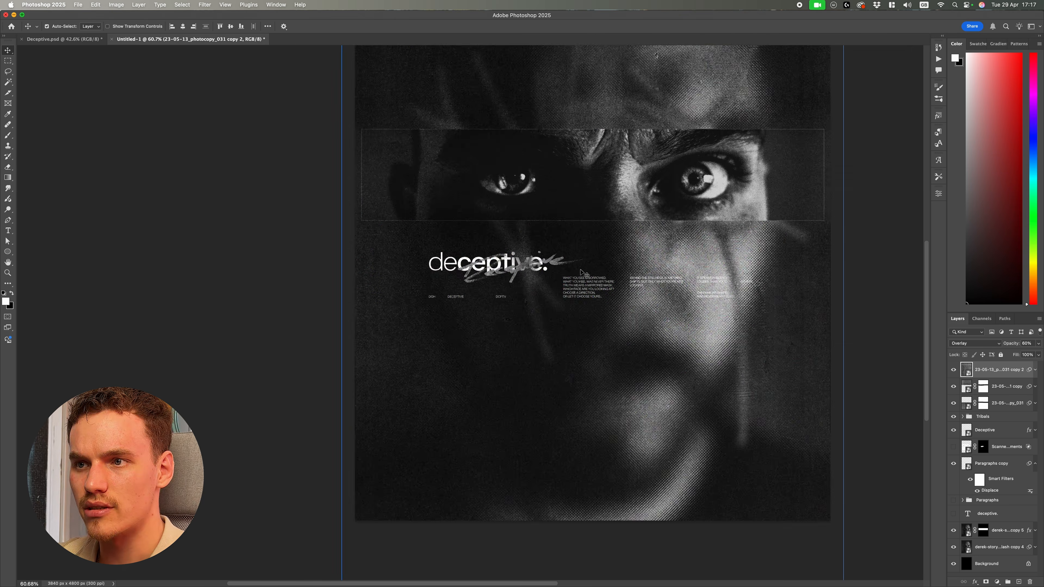
# Apply Levels to the rotated texture copy with inputs of about 29 for shadows, 1.22 for midtones and 188 for highlights
pyautogui.hotkey('ctrl', 'l')
pyautogui.moveTo(459, 181)
pyautogui.mouseDown()
pyautogui.moveTo(528, 183)
pyautogui.moveTo(489, 181)
pyautogui.mouseUp()
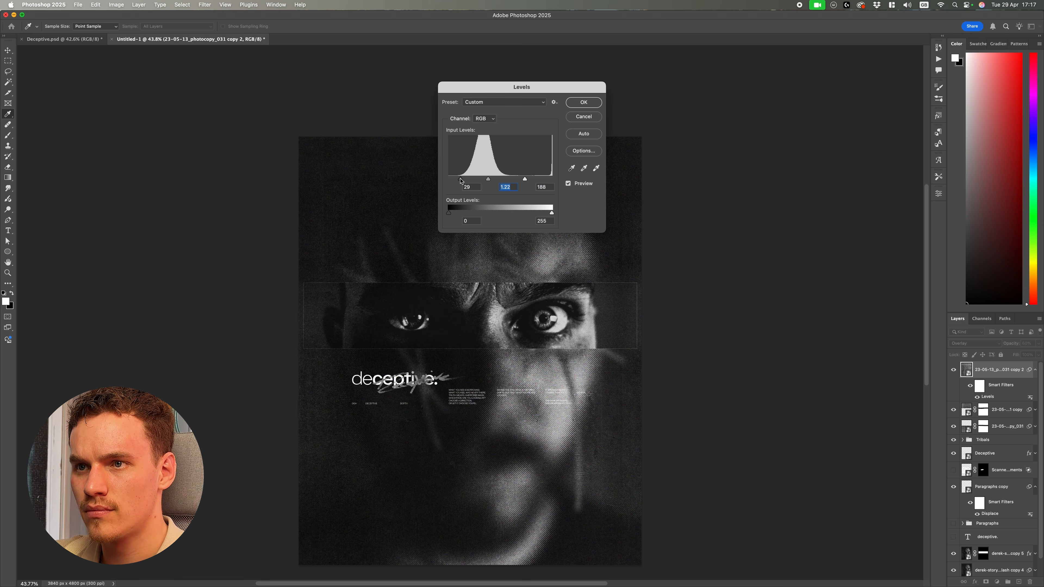
pyautogui.click(465, 181)
pyautogui.click(526, 179)
pyautogui.press('Return')
pyautogui.press('super+0')
pyautogui.click(851, 276)
# Inspect the finished poster's texture, text and face details up close and as a whole
pyautogui.scroll(-5, 845, 288)
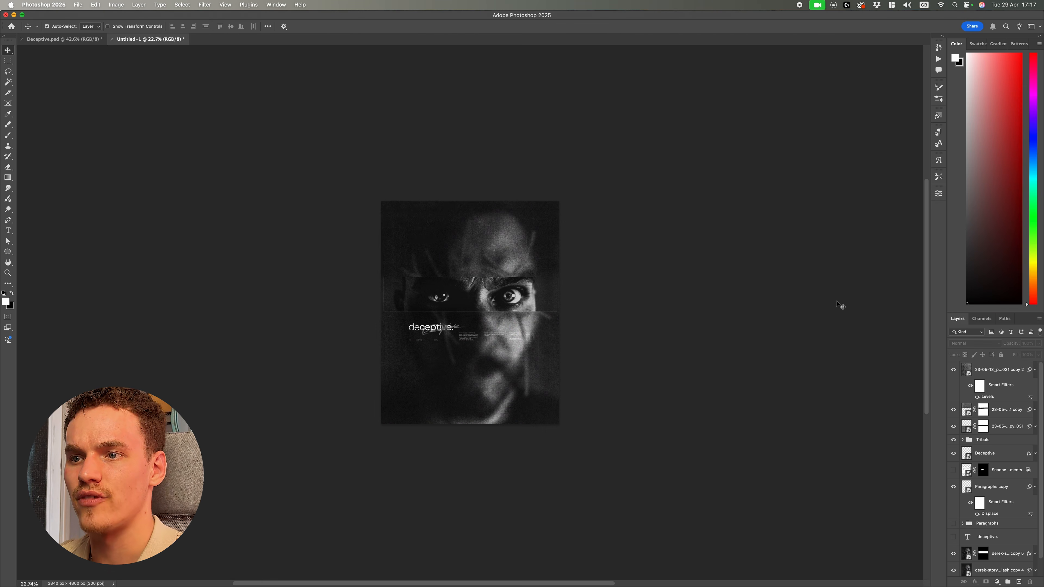
pyautogui.click(503, 351)
pyautogui.scroll(10, 504, 351)
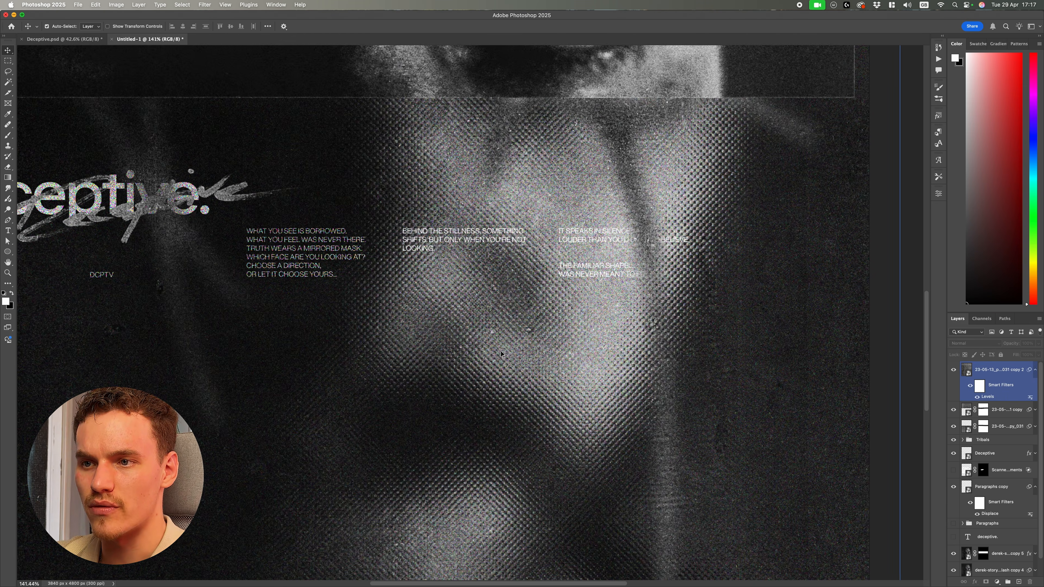
pyautogui.scroll(-2, 516, 349)
pyautogui.scroll(-3, 592, 340)
pyautogui.scroll(6, 577, 327)
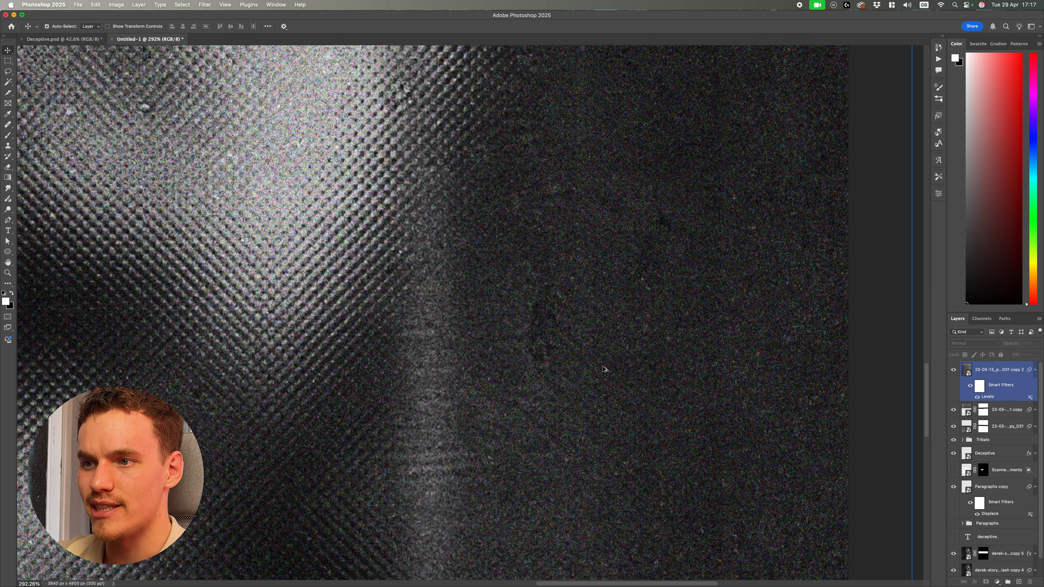
pyautogui.scroll(-5, 608, 366)
pyautogui.scroll(-1, 619, 353)
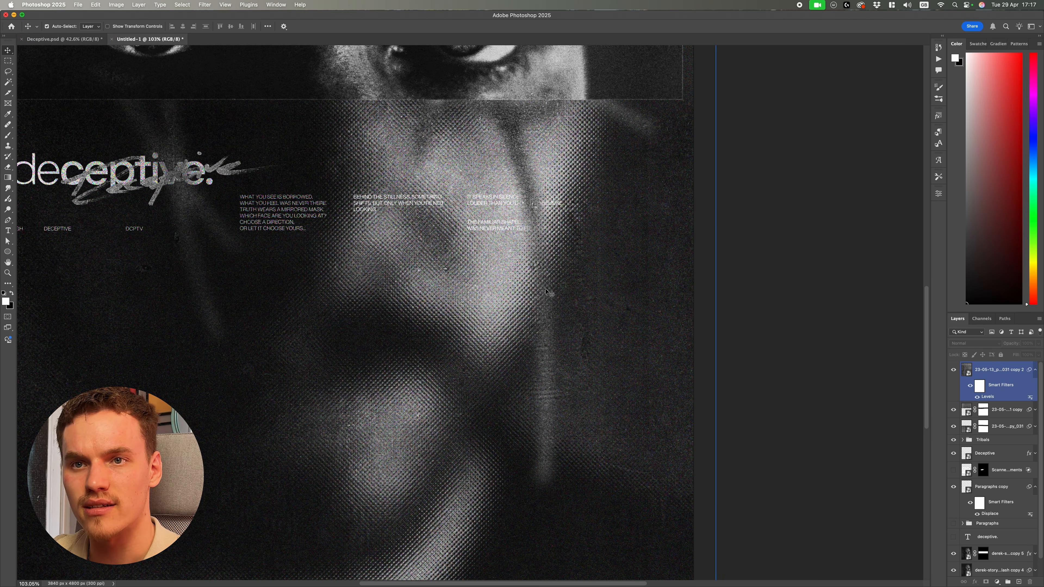
pyautogui.scroll(-3, 548, 293)
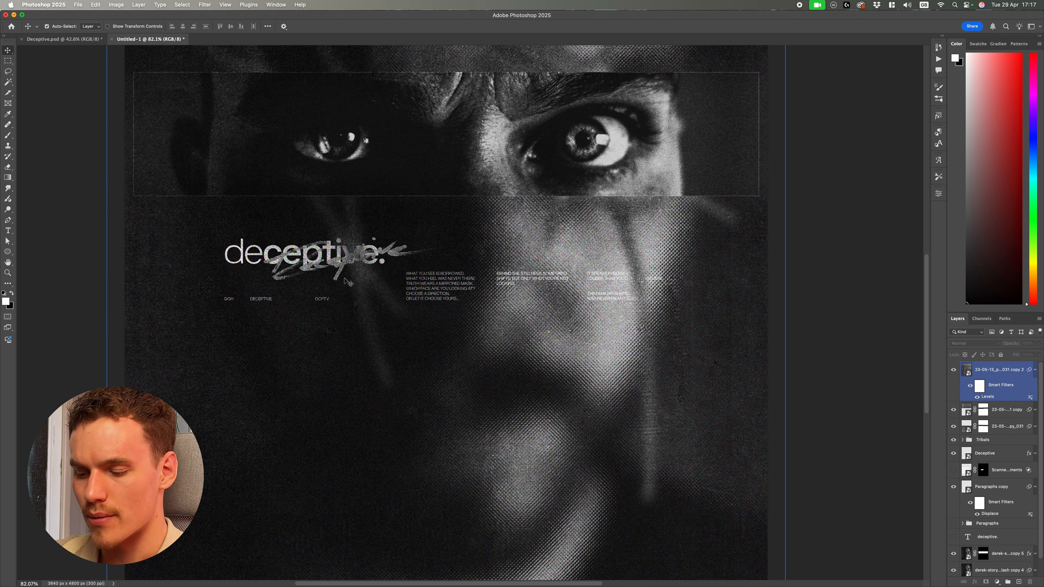
pyautogui.scroll(-4, 348, 283)
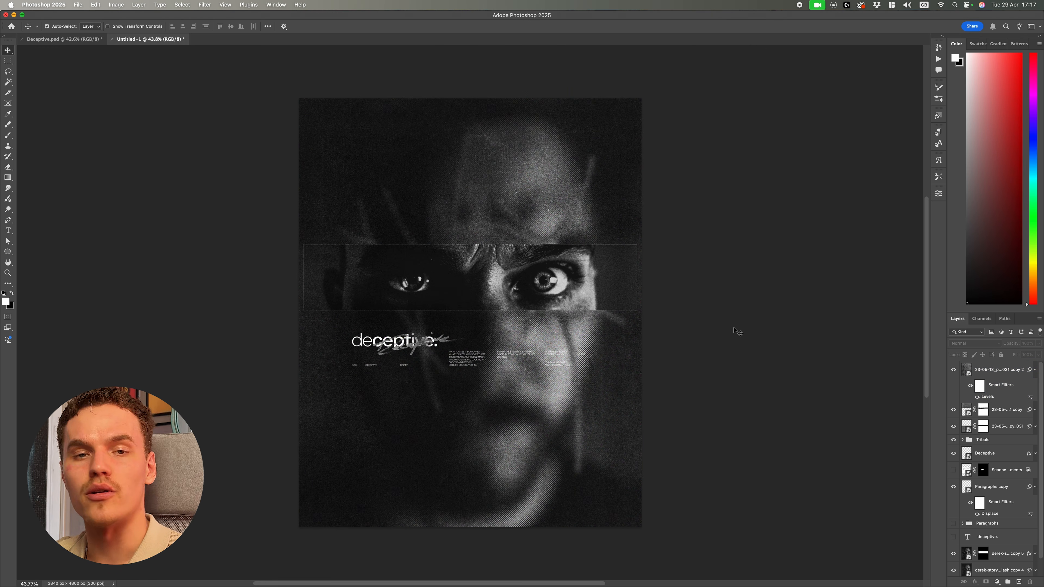